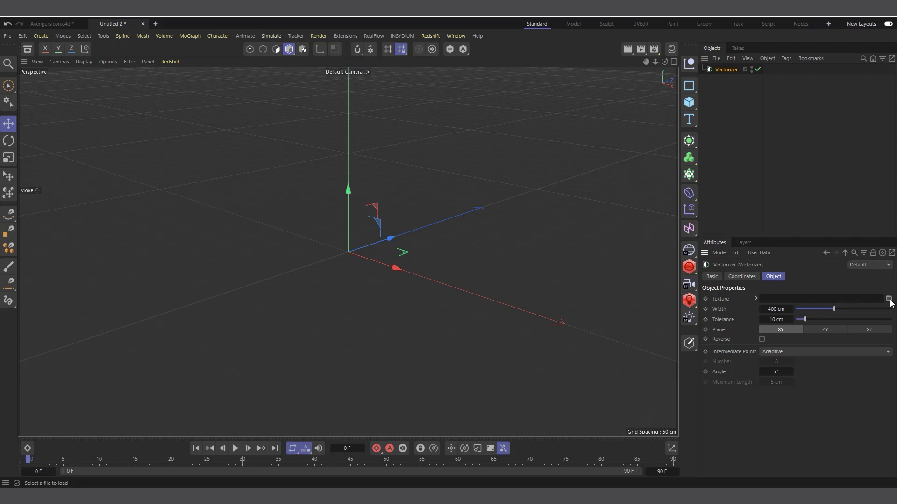
Load Symbol_from_Marvel's_The_Avengers_logo.svg.png from the Avengers folder as the Vectorizer's texture, without copying it to the project location
click(889, 299)
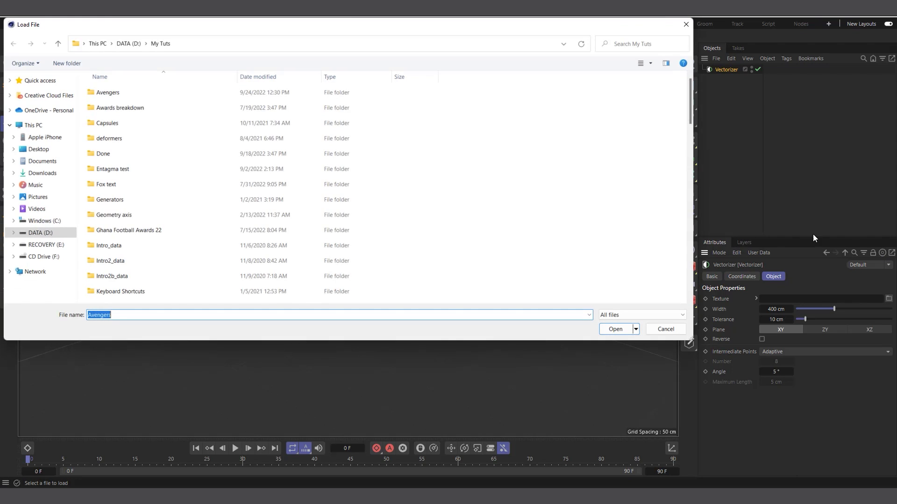
double_click(116, 93)
click(374, 100)
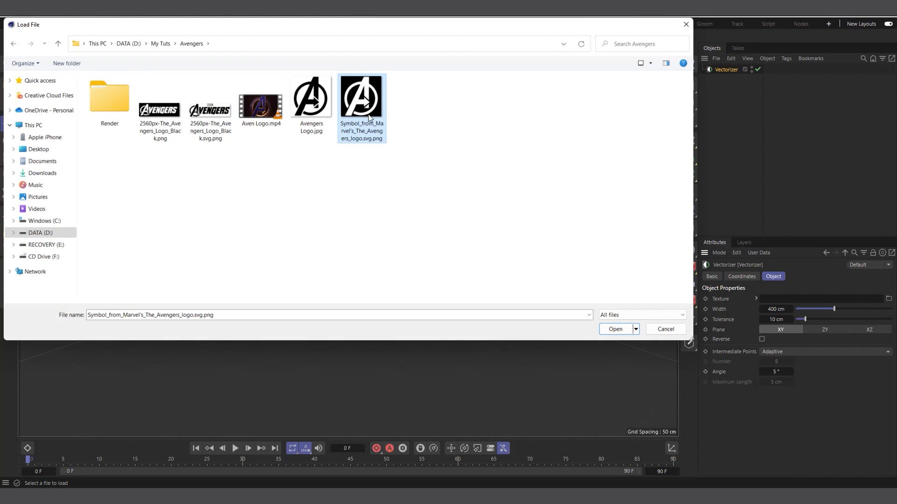
click(620, 332)
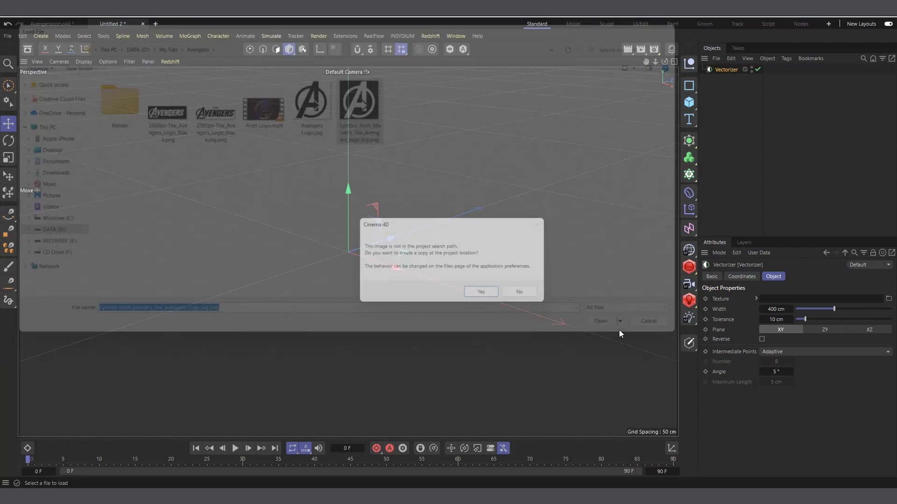
click(525, 295)
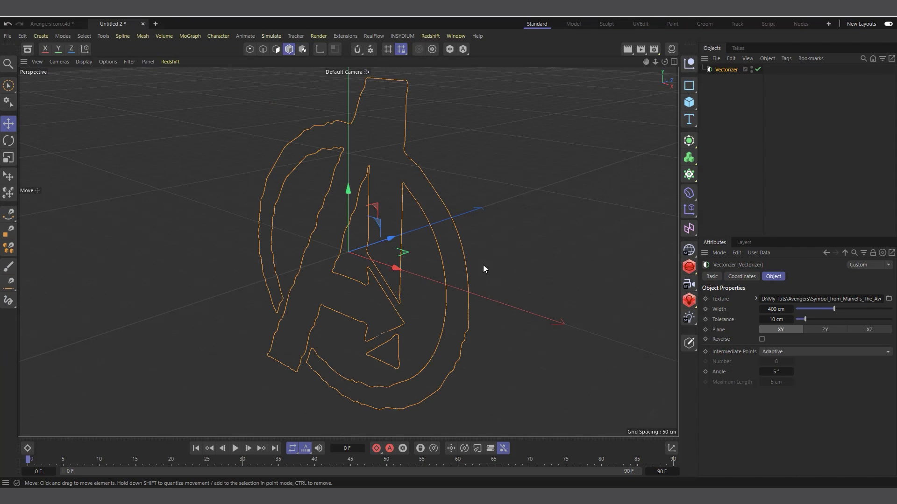
Set the Vectorizer's tolerance to 0 cm and inspect the logo's outline up close
alt+drag(327, 233, 392, 304)
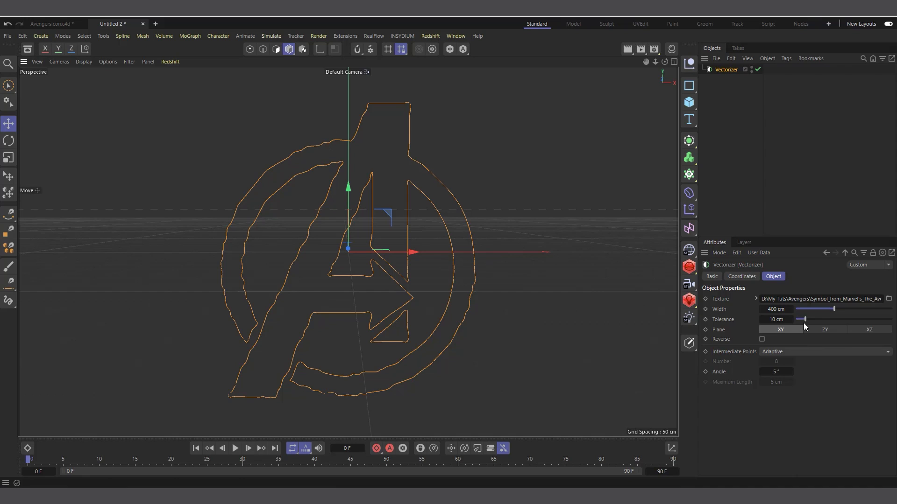
drag(804, 319, 796, 320)
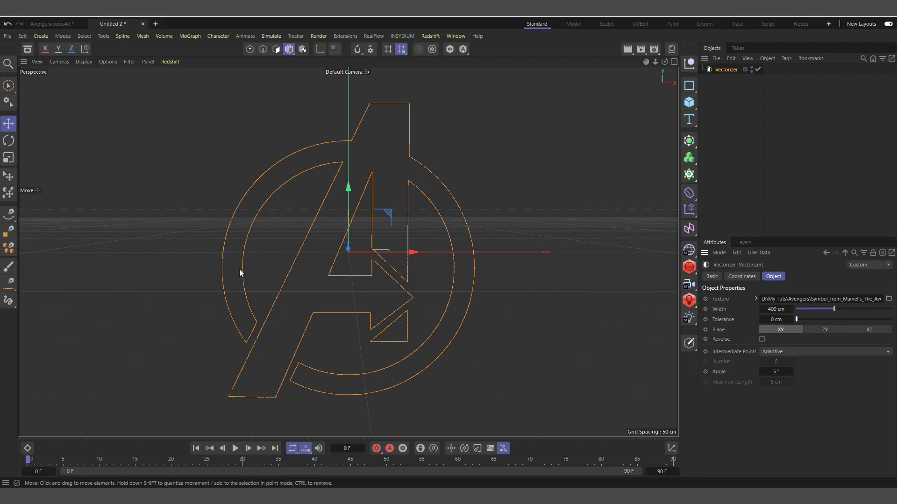
scroll(305, 259, up, 10)
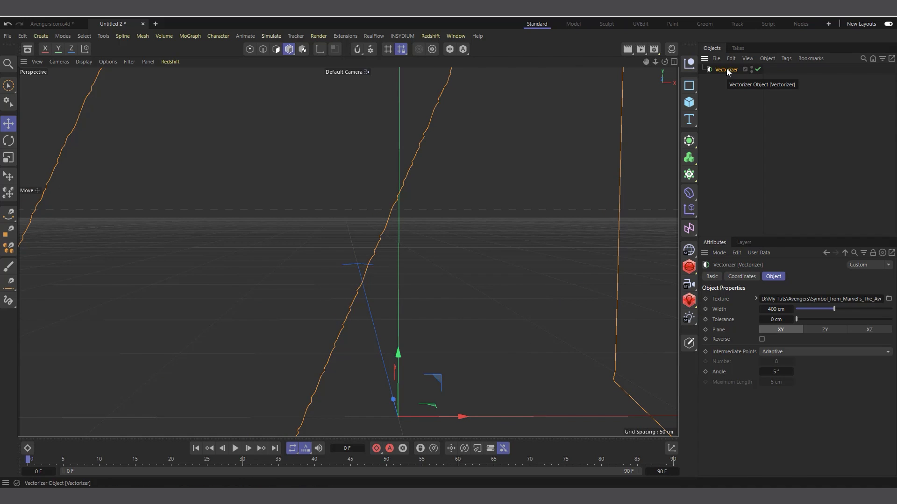
Delete the Vectorizer object from the scene
key(Delete)
drag(655, 61, 348, 253)
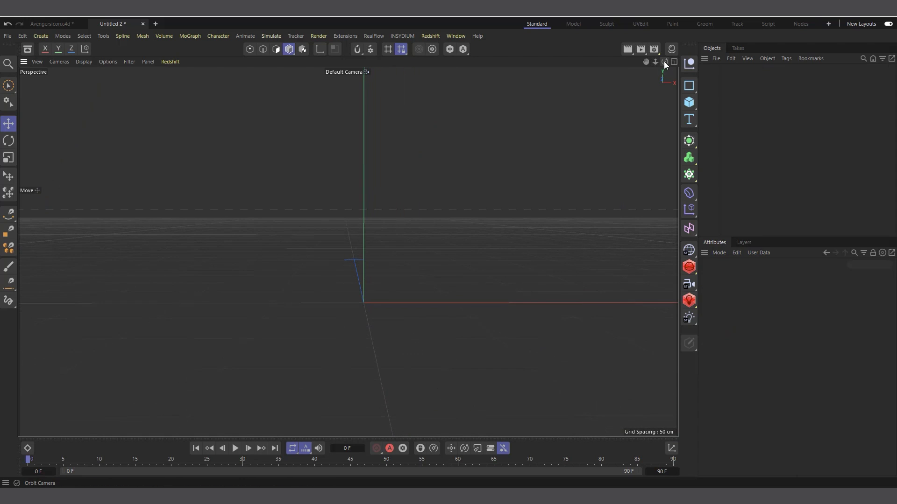
drag(665, 64, 348, 250)
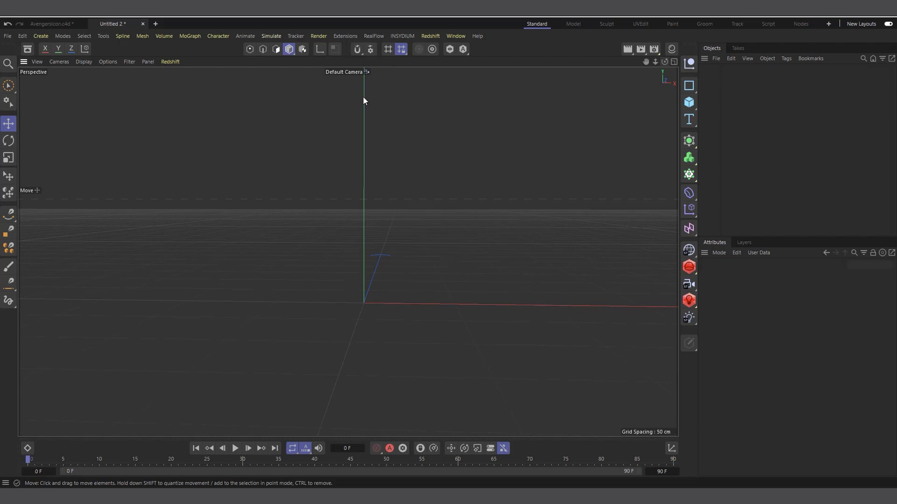
Add a Tools4D Vectorizer Professional object and load the Avengers symbol image as its colour input shader
click(339, 38)
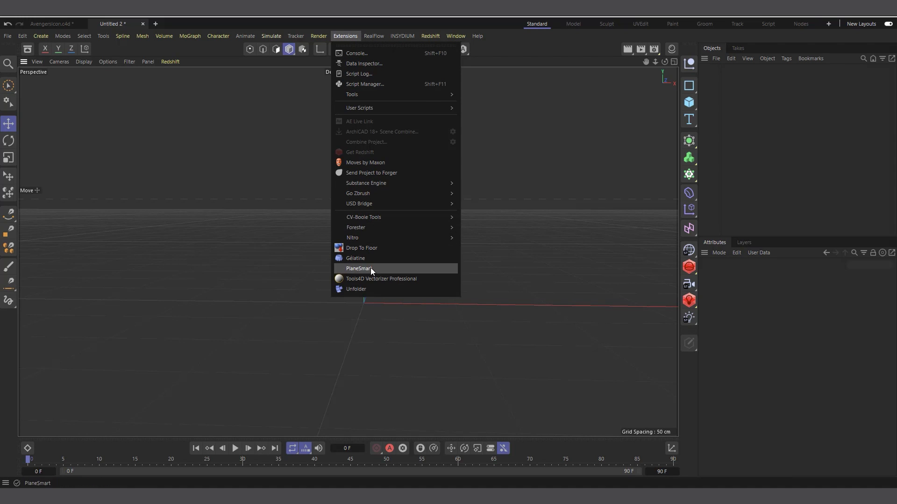
click(369, 281)
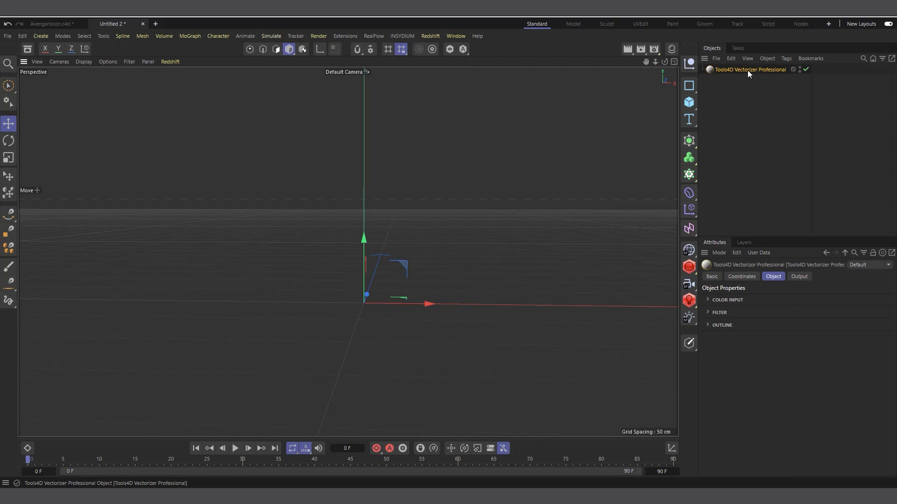
click(747, 301)
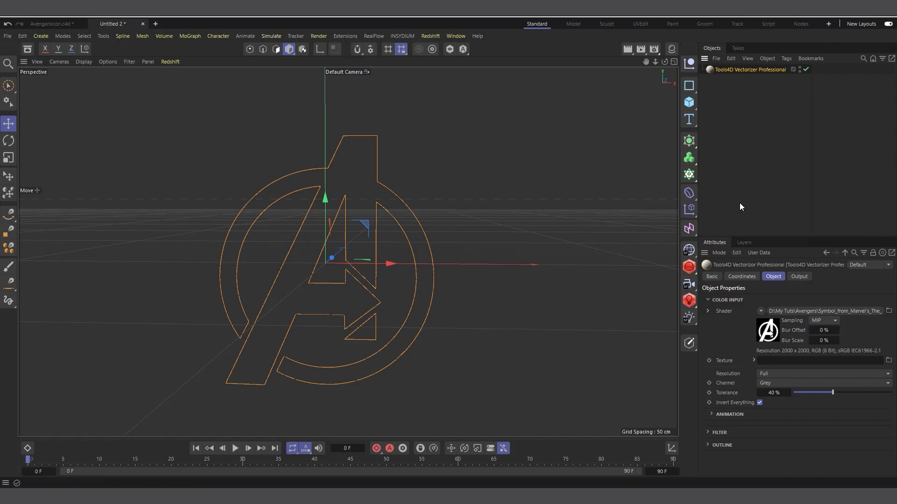
click(707, 300)
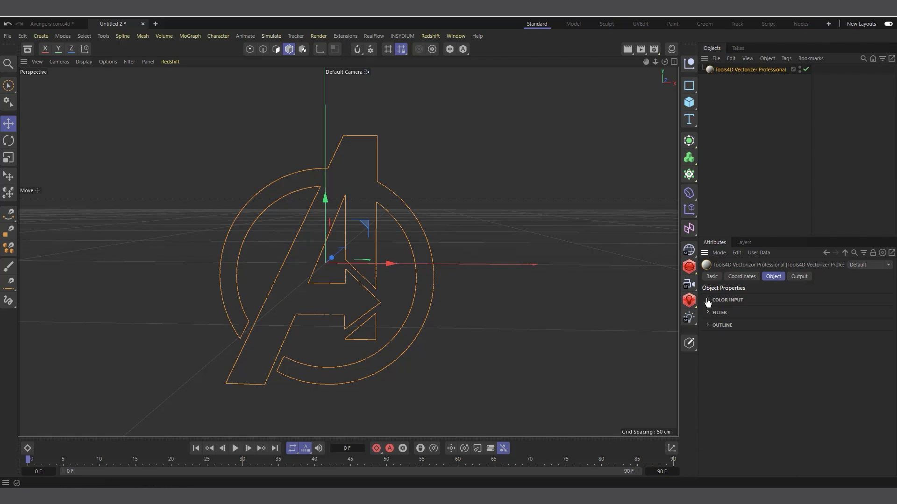
Try a lower aspect for the vectorized outline and restore it to 1
click(708, 326)
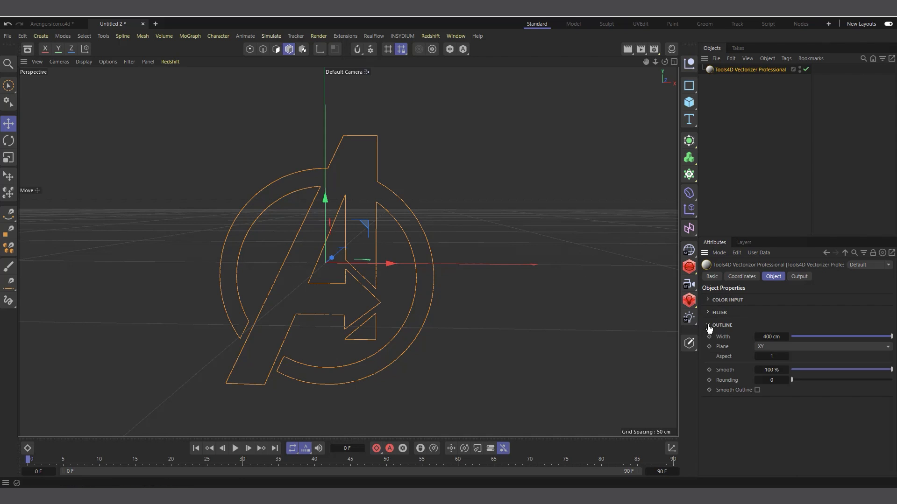
mouse_move(771, 357)
mouse_down()
mouse_move(785, 357)
mouse_move(771, 357)
mouse_up()
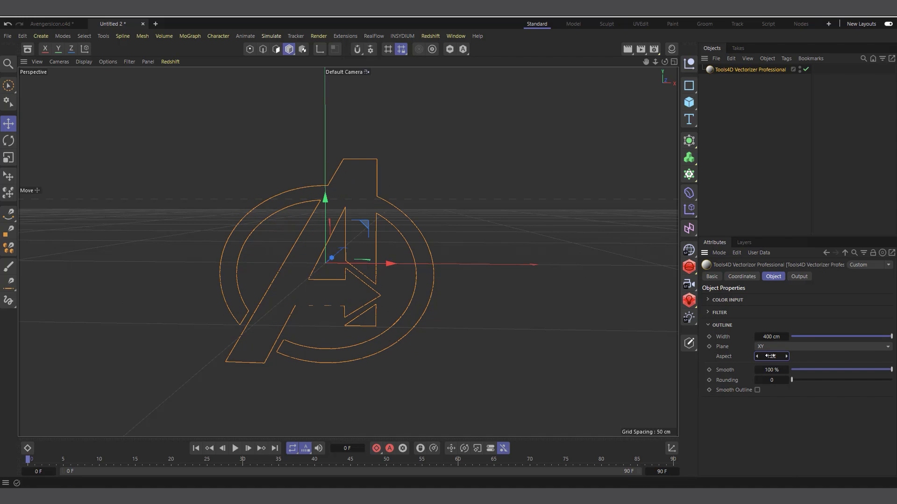
right_click(787, 358)
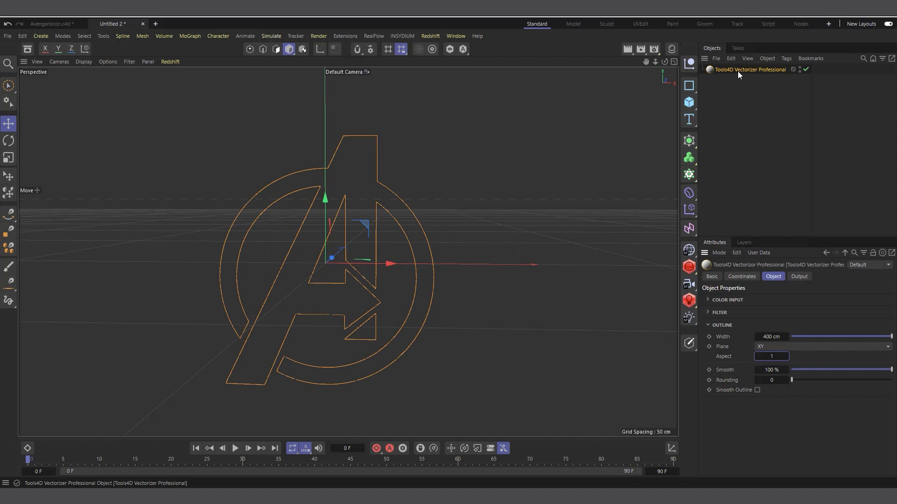
Convert the vectorized logo to an editable spline and place it under a new Extrude object
key(c)
drag(689, 141, 650, 161)
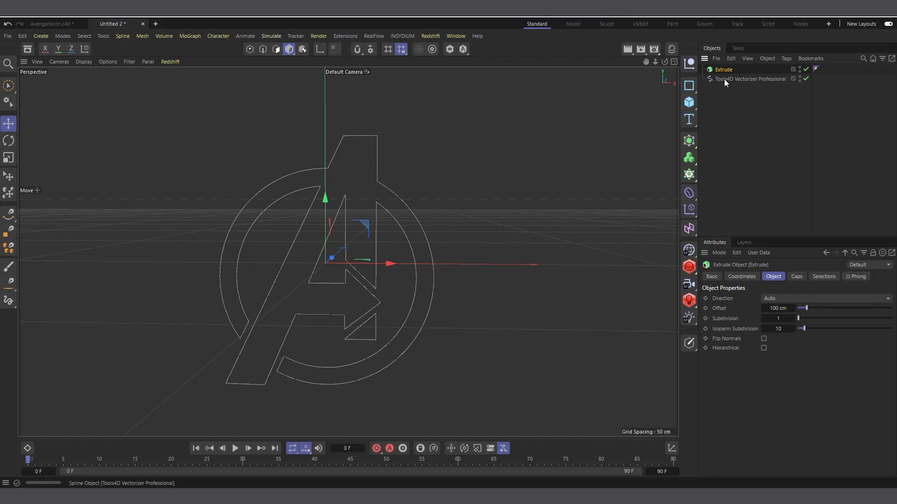
drag(720, 82, 724, 70)
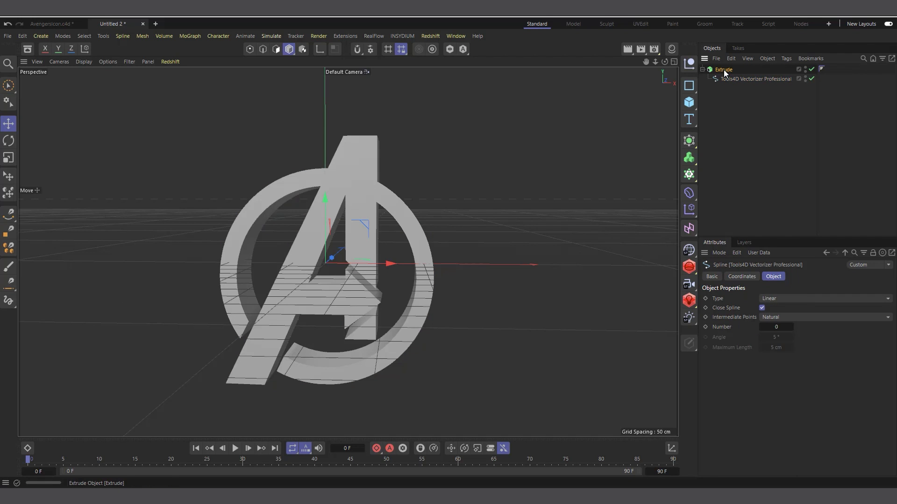
drag(664, 62, 638, 63)
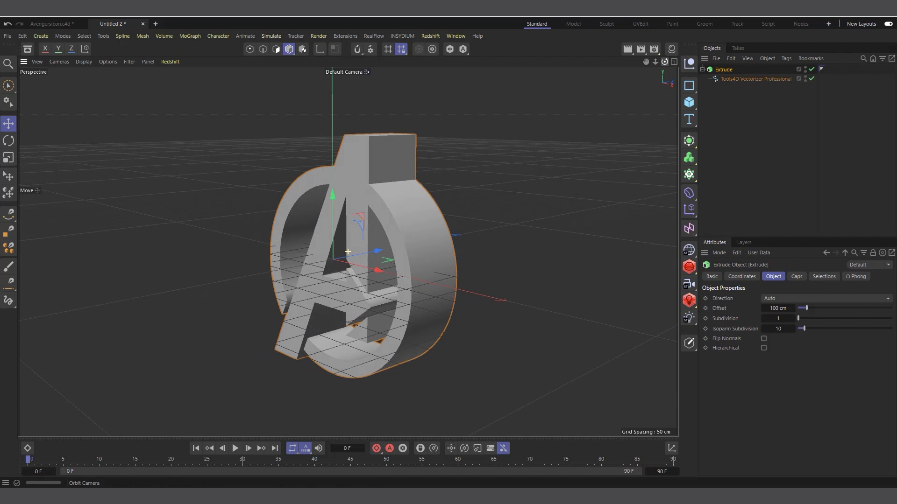
Set the logo extrusion's offset to 50 cm
double_click(778, 308)
text(50)
key(Return)
scroll(433, 266, up, 4)
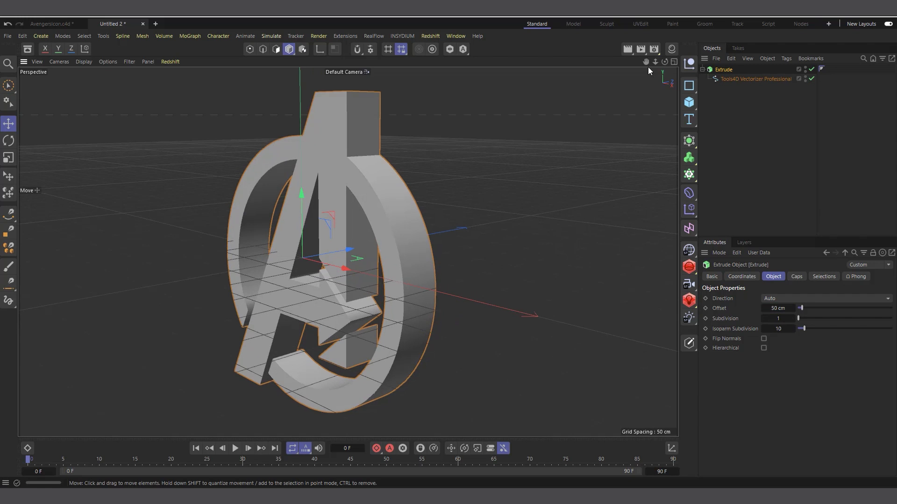
drag(668, 63, 654, 64)
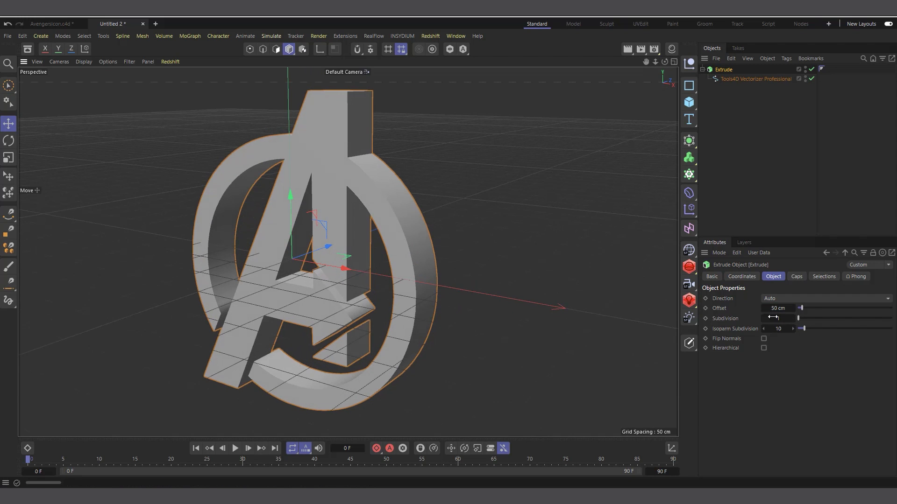
click(792, 320)
Apply the quarter-circle bevel preset to the extrusion's caps
click(796, 277)
click(731, 403)
drag(787, 179, 537, 131)
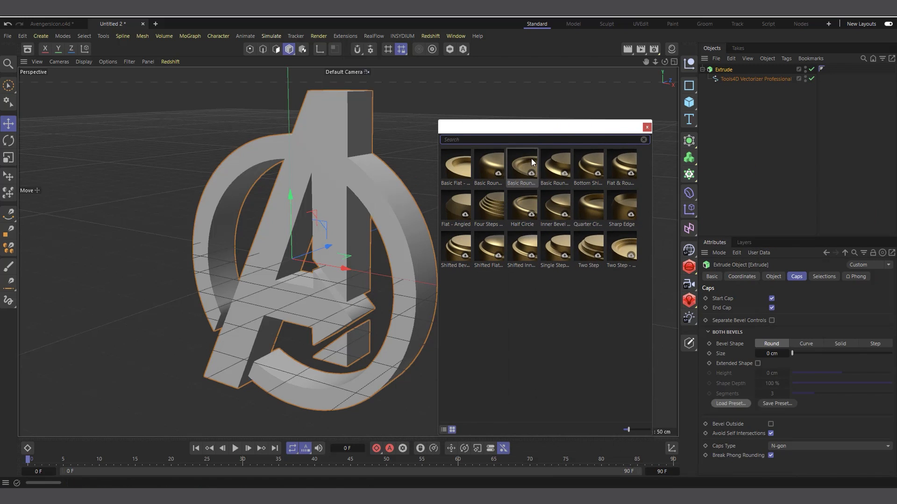
click(587, 213)
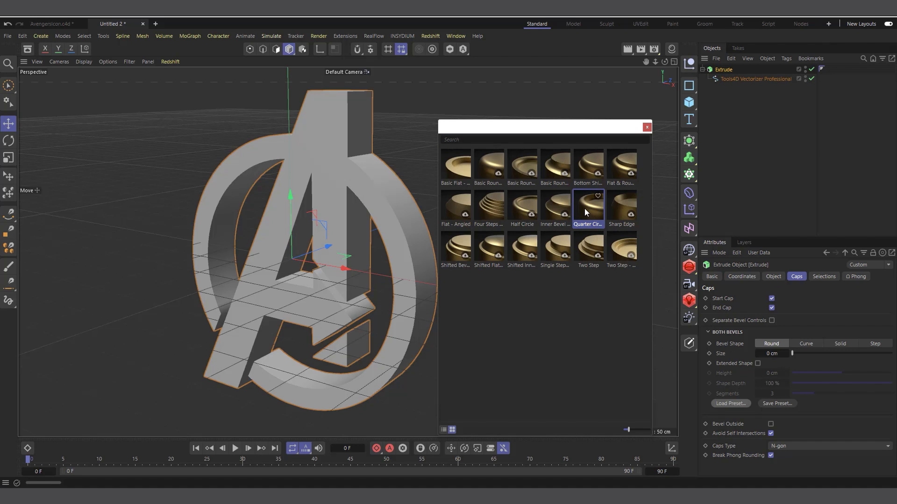
double_click(587, 209)
Set the cap bevel size to 3 cm with Extended Shape enabled, and shorten the bevel curve's upper tangent
alt+drag(334, 187, 374, 182)
scroll(334, 174, up, 5)
scroll(335, 174, down, 3)
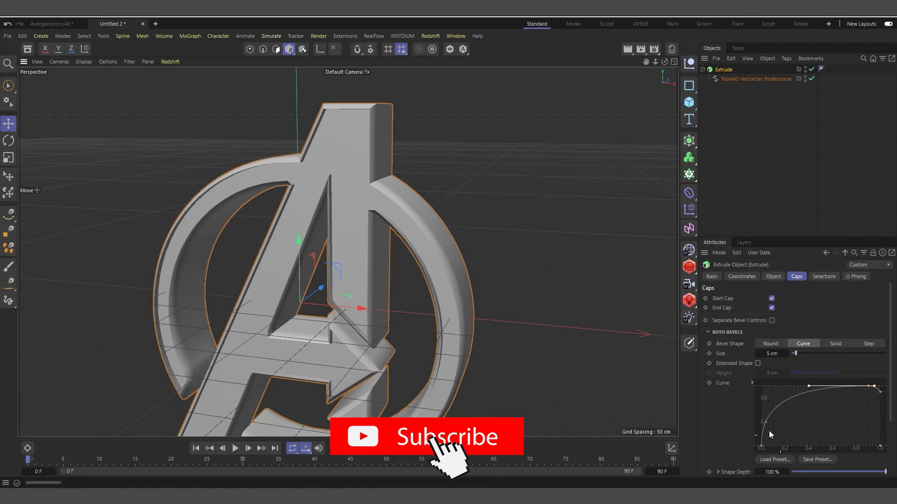
click(757, 364)
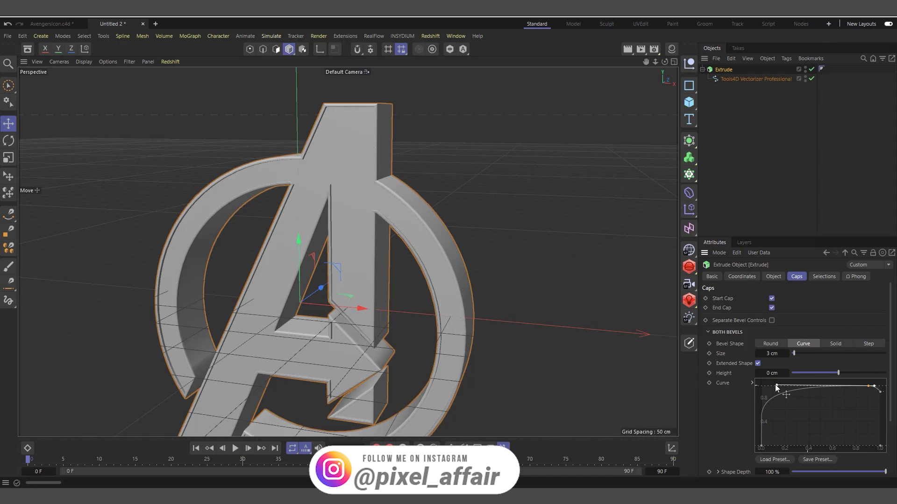
Display the model's shading with wireframe lines and set the extrusion's caps type to Regular Grid
drag(890, 306, 894, 381)
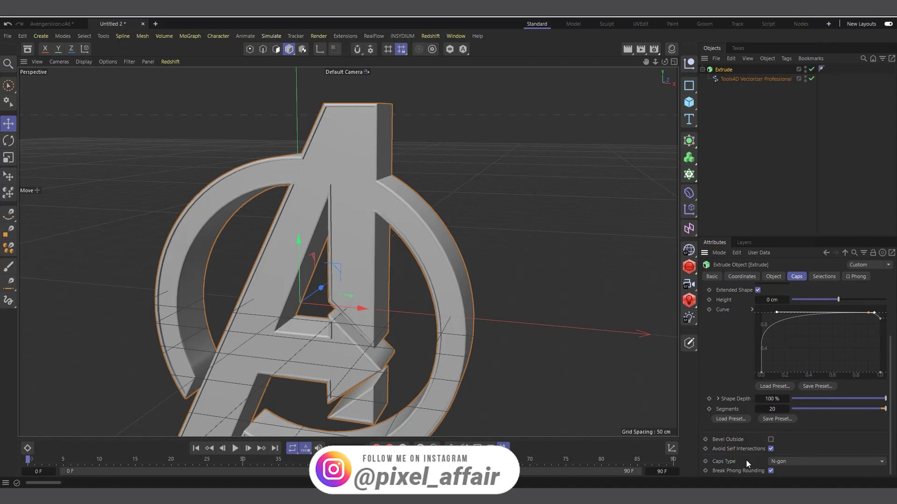
key(n)
key(b)
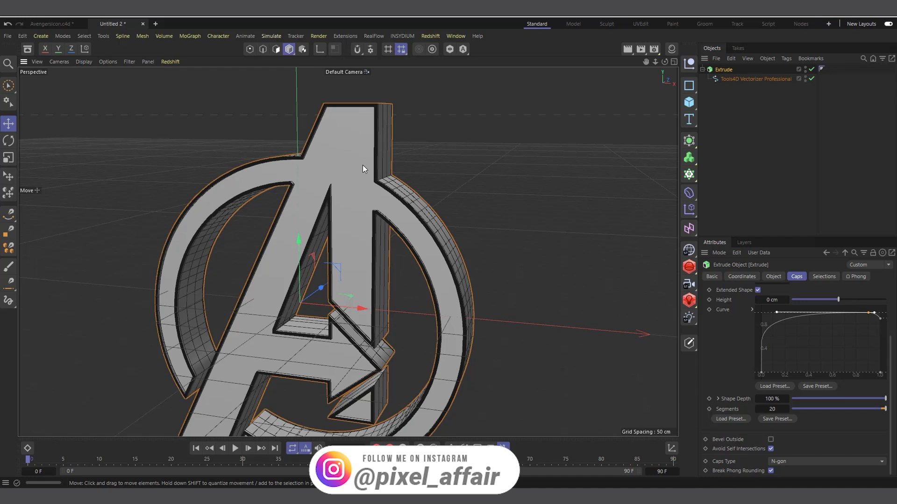
scroll(337, 183, down, 1)
click(792, 461)
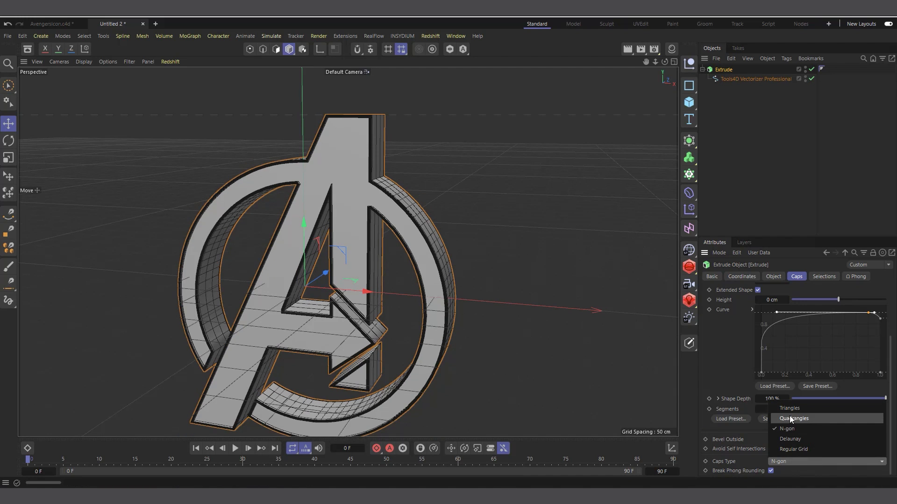
click(797, 449)
Set the regular grid size of the caps to 12 cm
scroll(430, 176, down, 2)
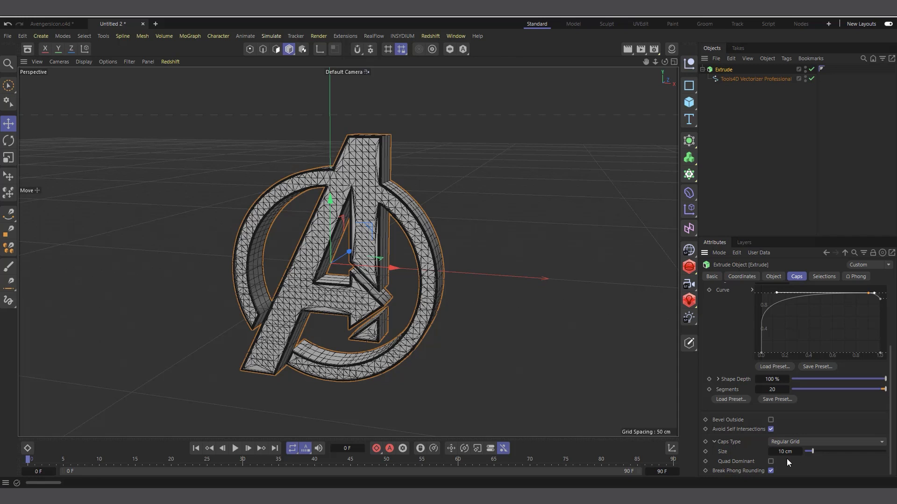
scroll(403, 292, down, 1)
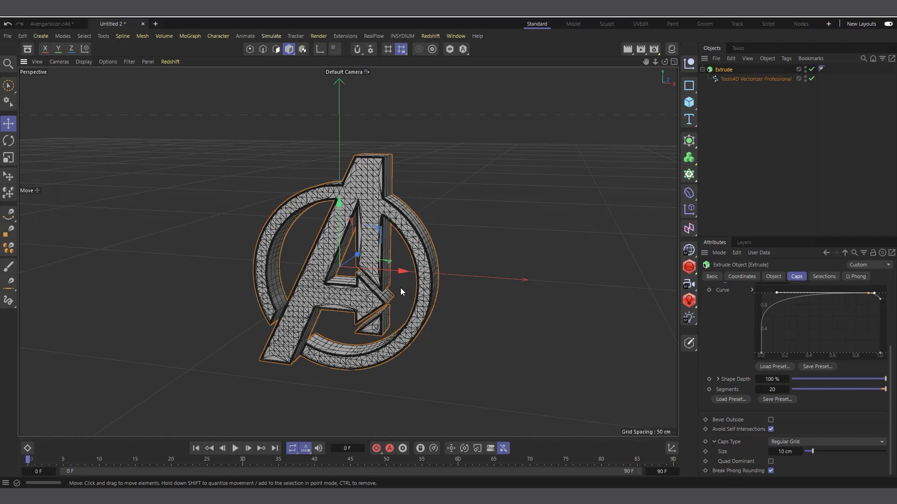
click(786, 451)
text(12)
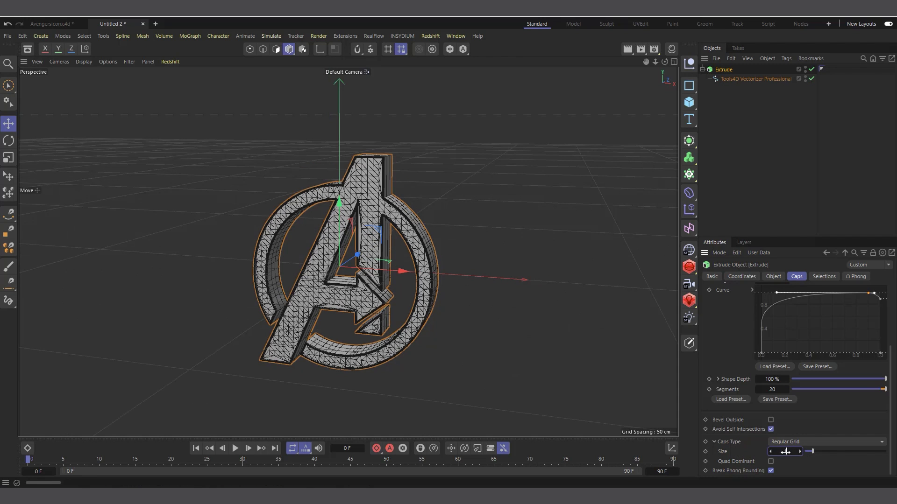
key(Return)
scroll(411, 290, up, 2)
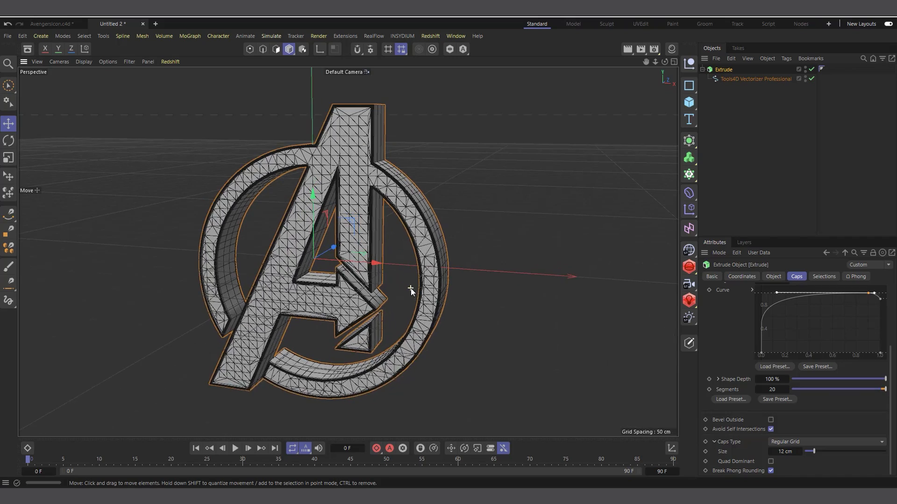
Set the cap bevel's segments to 10
scroll(394, 191, up, 1)
scroll(396, 178, up, 8)
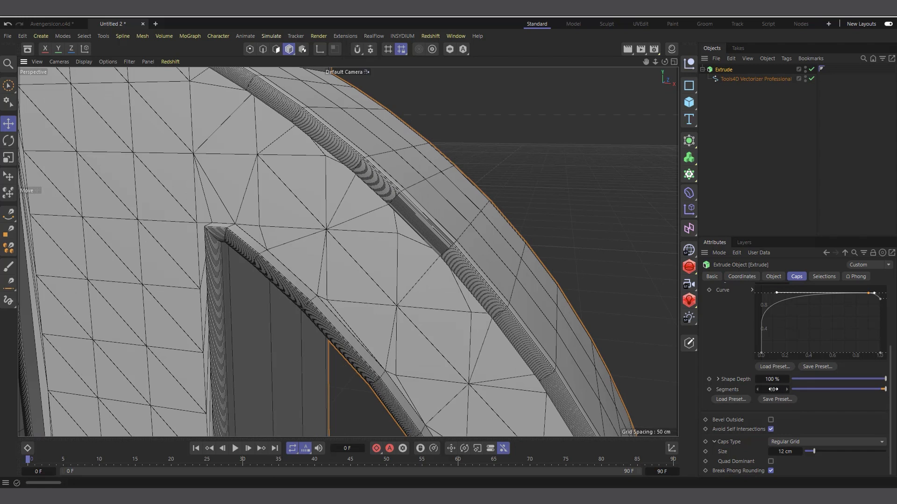
double_click(773, 389)
key(Return)
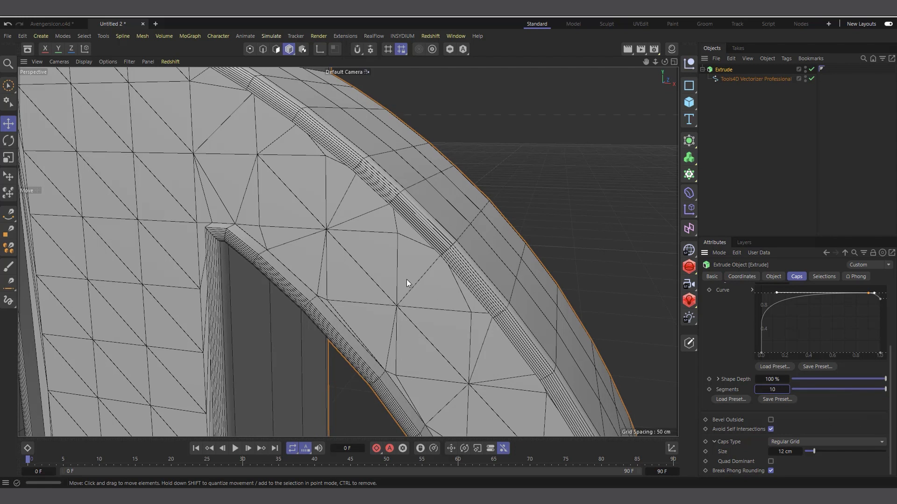
scroll(376, 254, down, 5)
scroll(381, 255, down, 5)
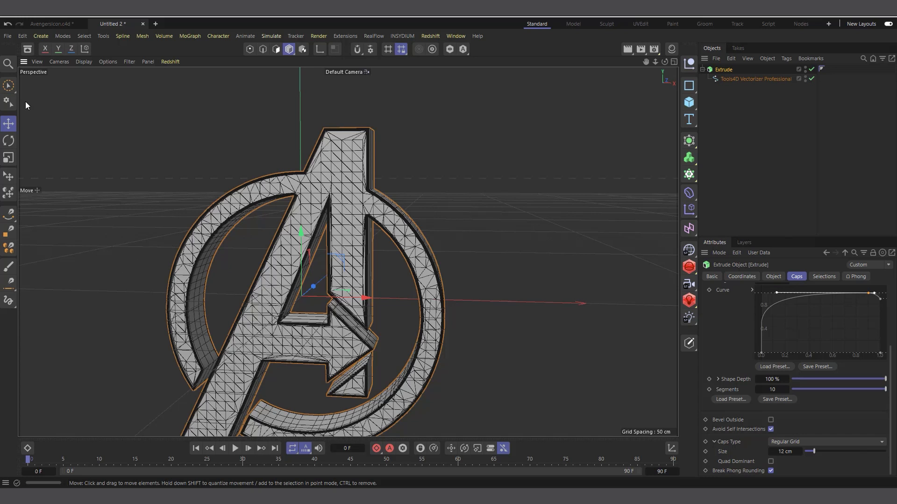
Display the logo with plain shading, without wireframe lines
click(84, 62)
click(95, 88)
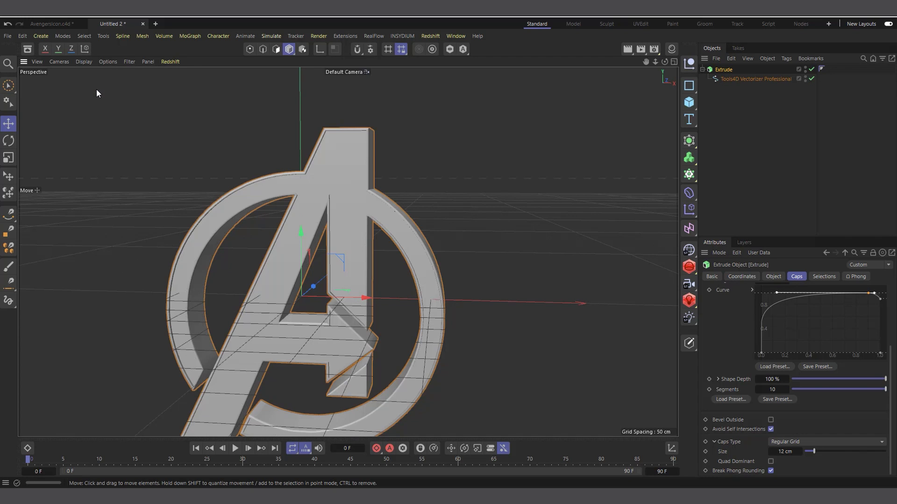
scroll(406, 187, down, 2)
Apply the gold material Mat.1 to the Extrude object and select its material tag
click(671, 48)
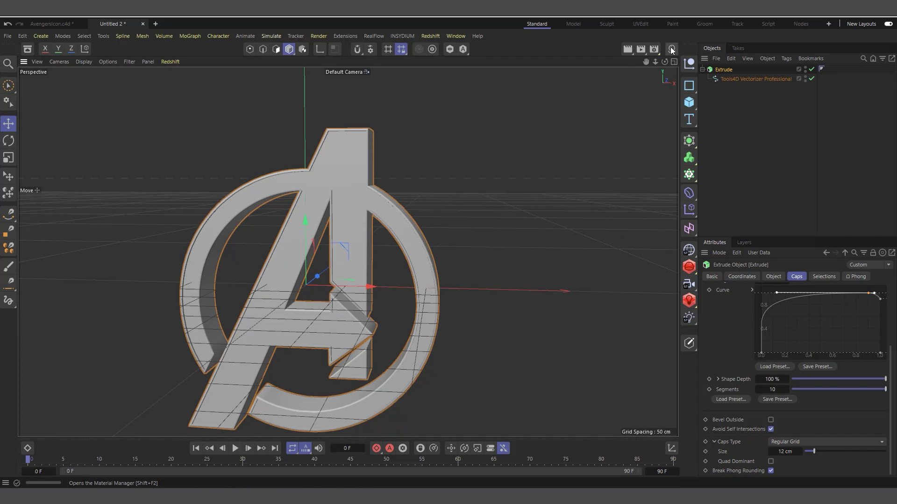
drag(552, 94, 332, 230)
scroll(332, 230, up, 1)
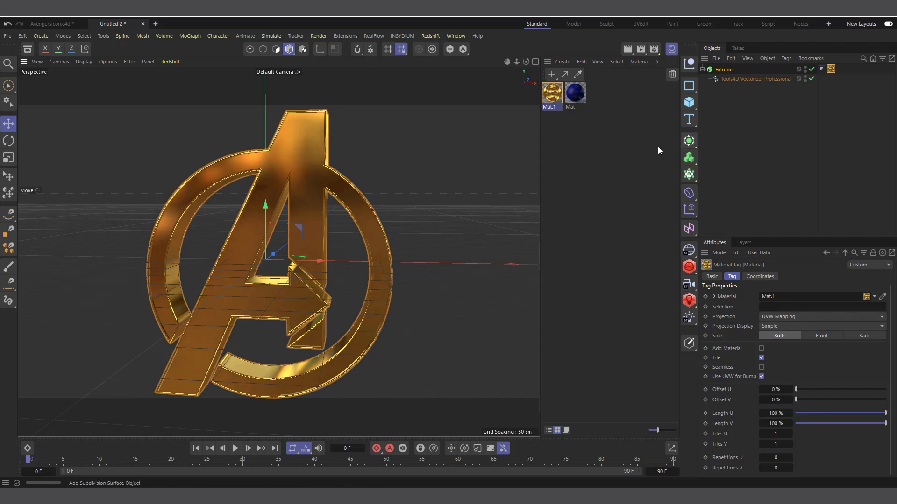
click(550, 107)
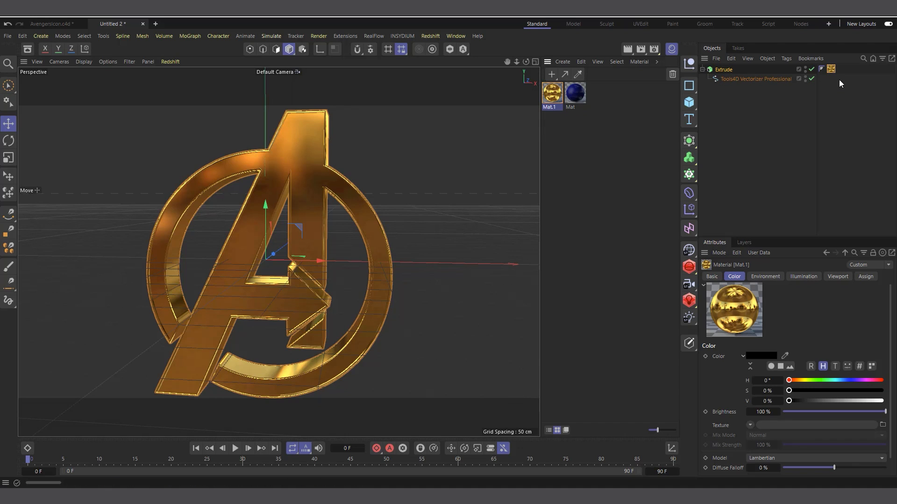
click(831, 70)
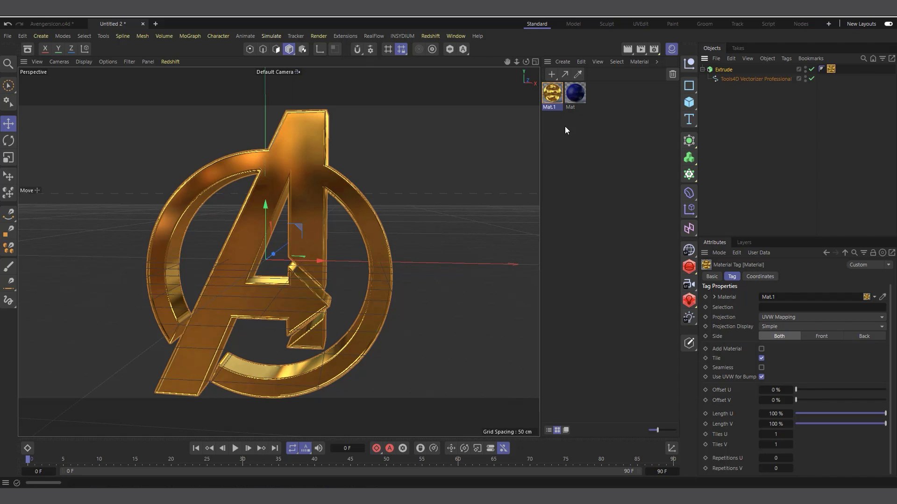
Apply the blue material Mat to the Extrude object and restrict it to the C1 cap selection
drag(577, 101, 722, 70)
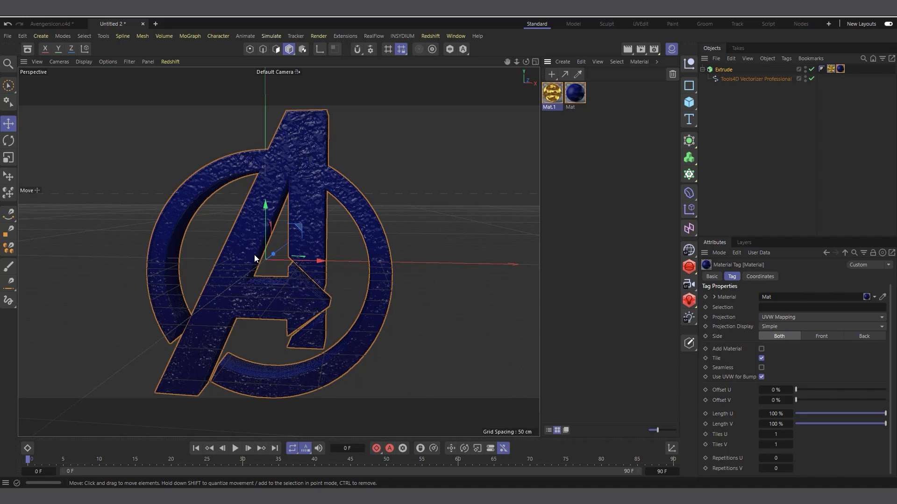
double_click(575, 95)
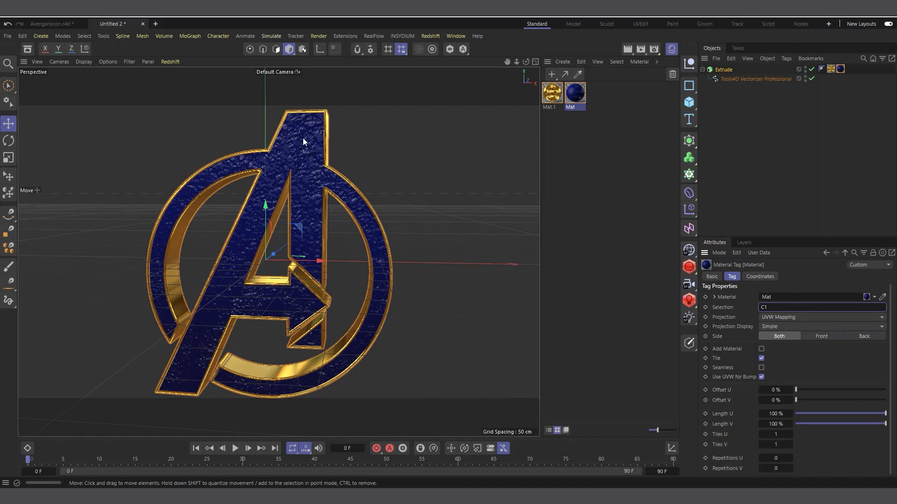
drag(526, 62, 352, 178)
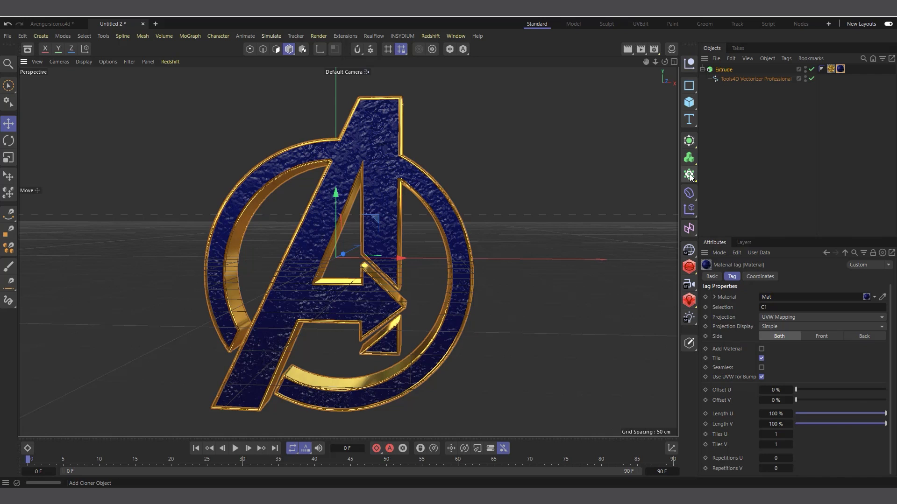
Add a Voronoi Fracture object and make the Extrude object its child
click(692, 177)
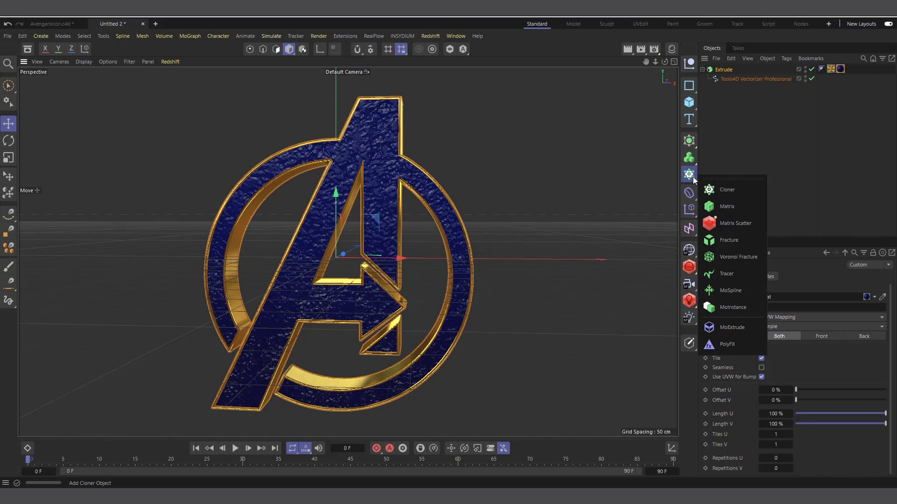
click(727, 257)
click(702, 79)
click(720, 79)
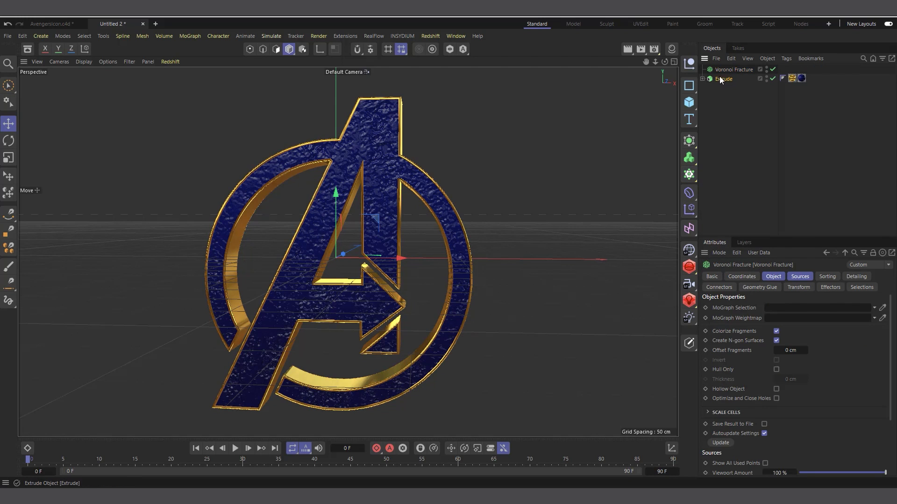
drag(720, 81, 732, 73)
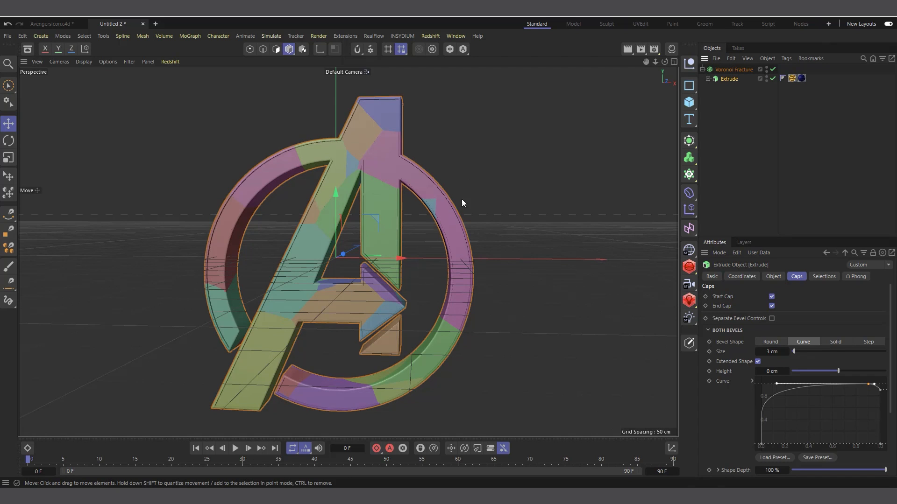
Set the Voronoi Fracture's Point Generator source to 200 points and hide its points in the viewport
scroll(373, 349, down, 1)
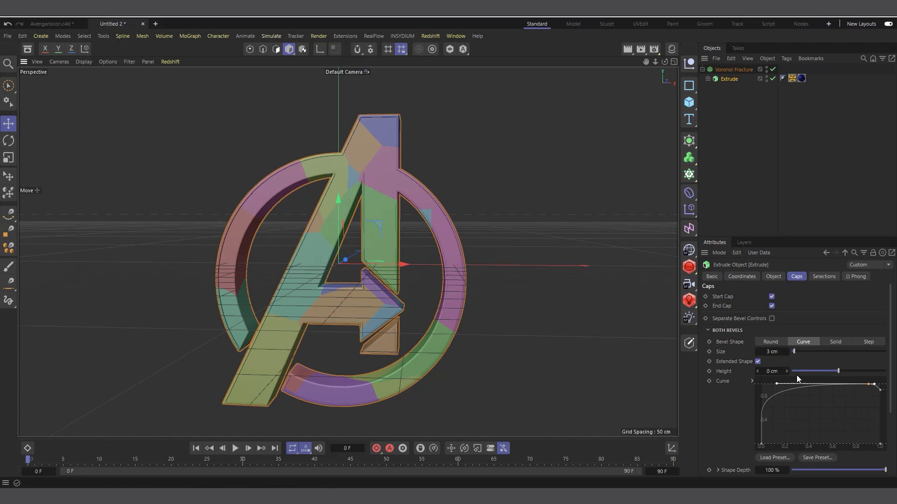
click(723, 70)
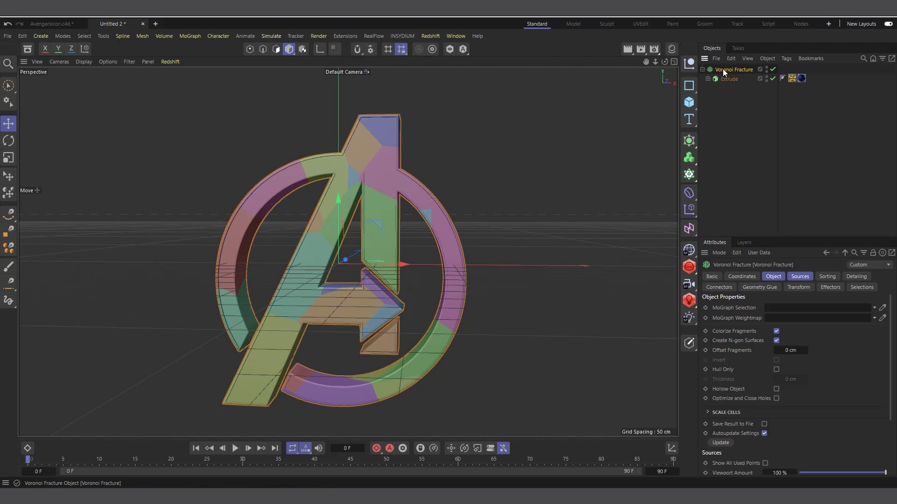
click(800, 277)
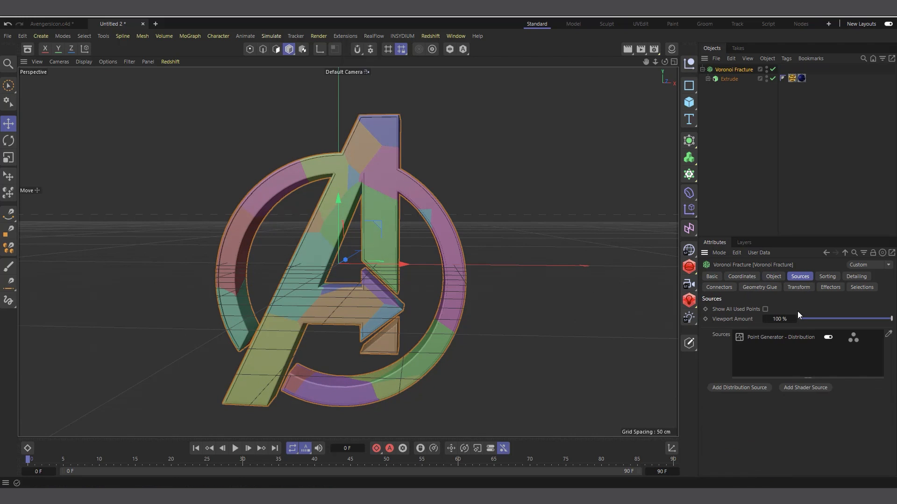
click(776, 340)
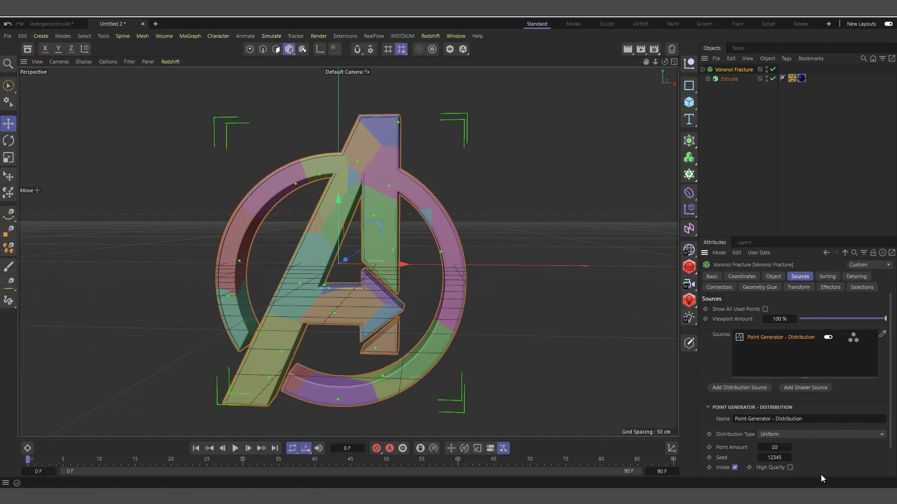
scroll(822, 459, down, 2)
click(774, 417)
text(200)
key(Return)
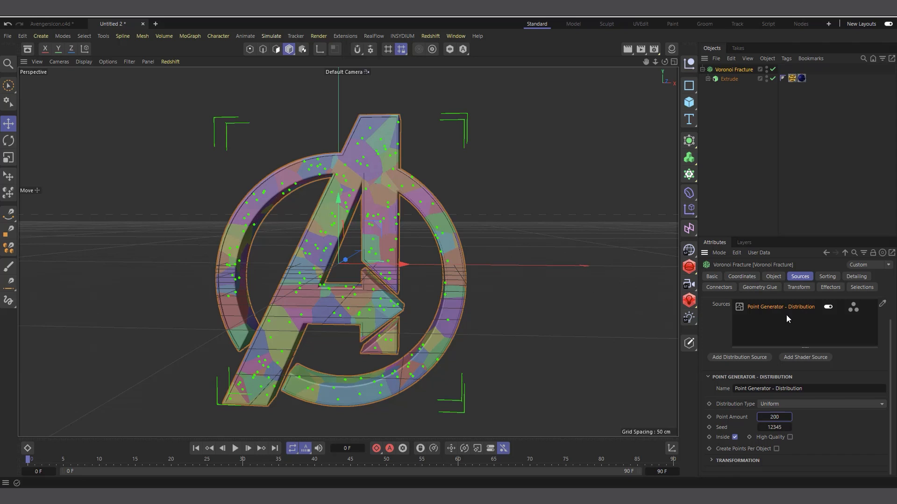
click(853, 307)
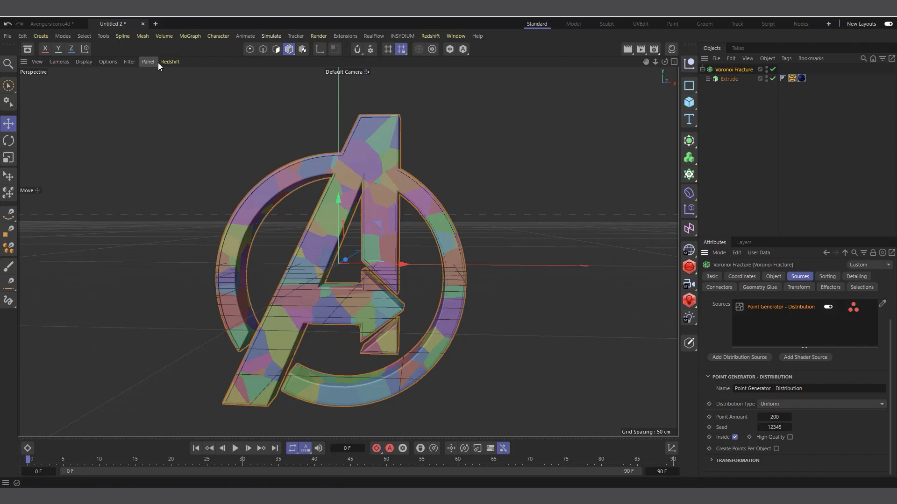
Hide the viewport's world grid and set the point distribution type to Normal with a standard deviation of 0.08
click(130, 62)
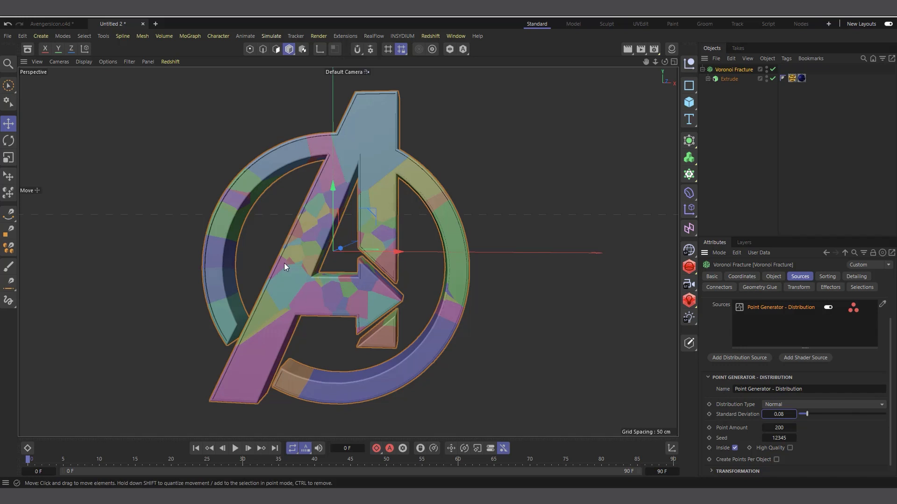
click(702, 69)
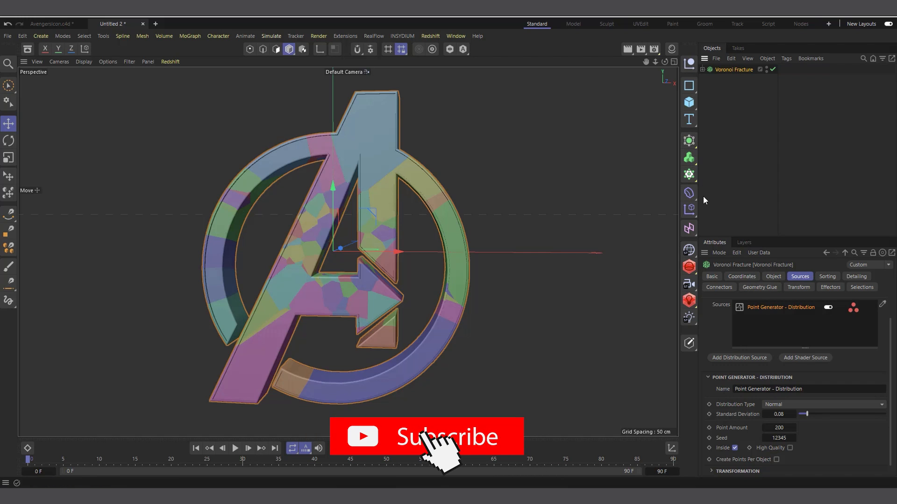
Add a Random effector to the Voronoi Fracture and set its strength to 100%
click(689, 216)
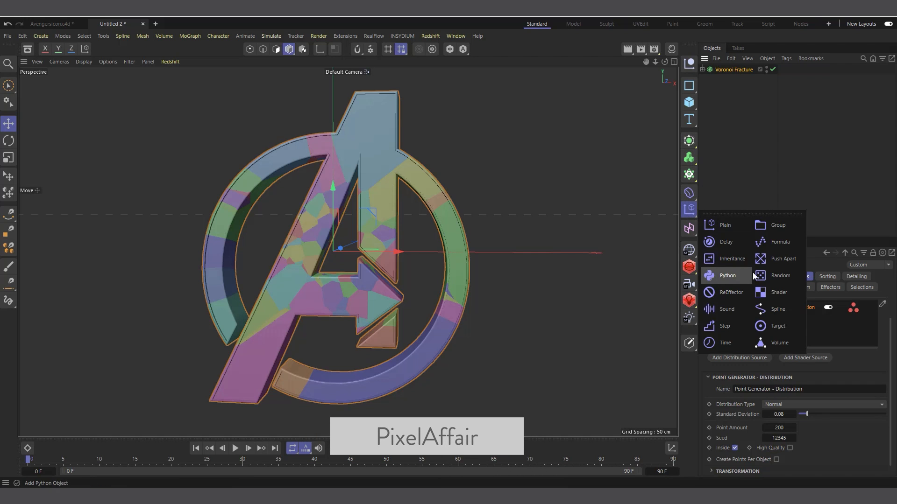
click(780, 276)
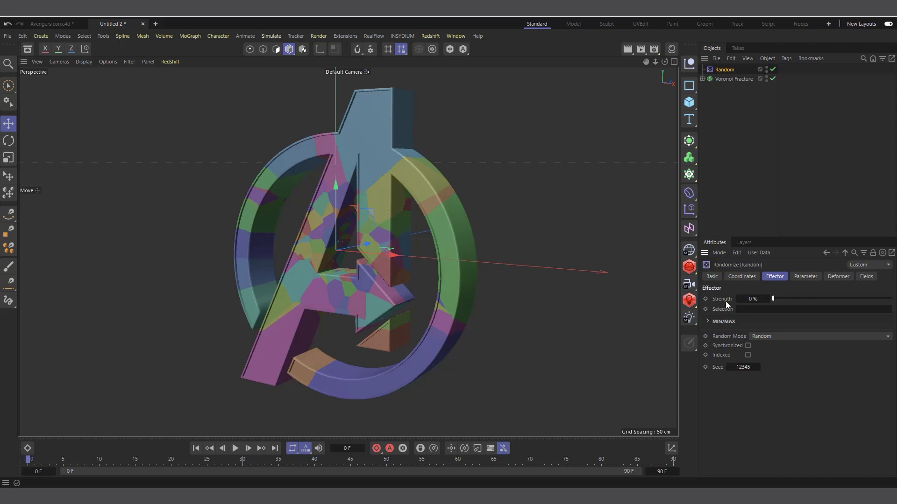
drag(773, 300, 894, 301)
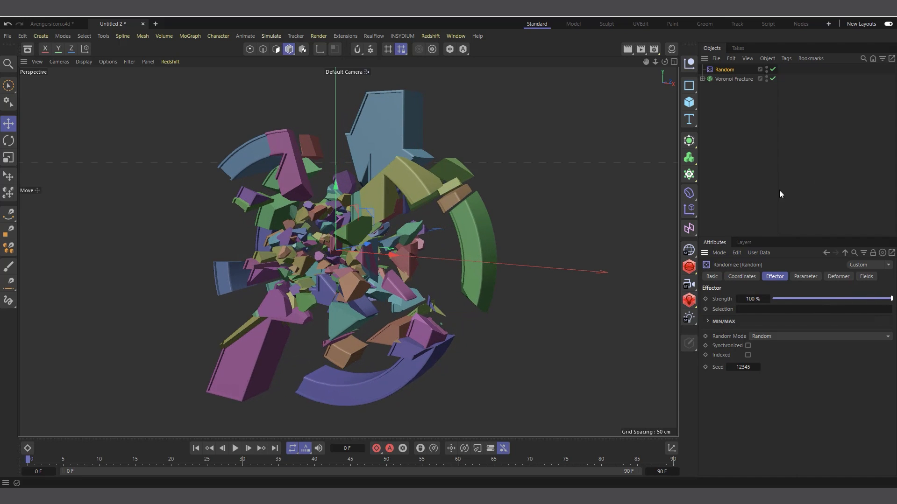
Add a Time field layer to the Random effector's fields
click(865, 277)
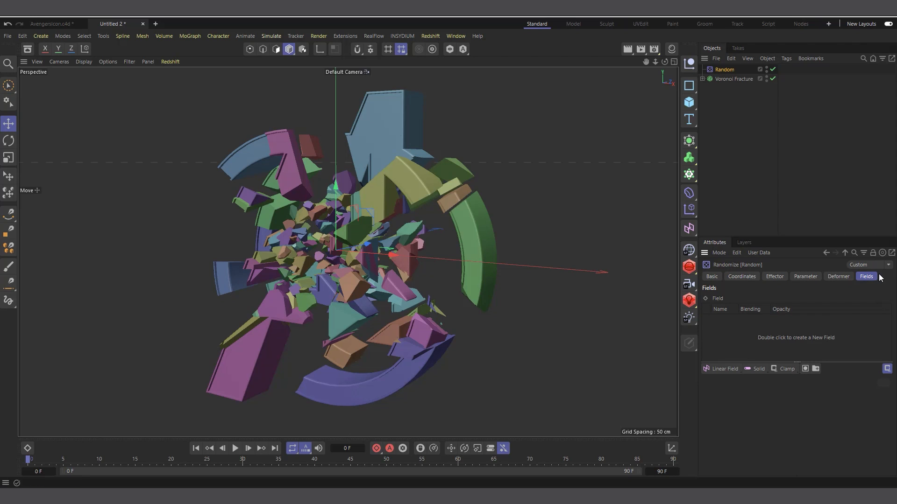
click(759, 373)
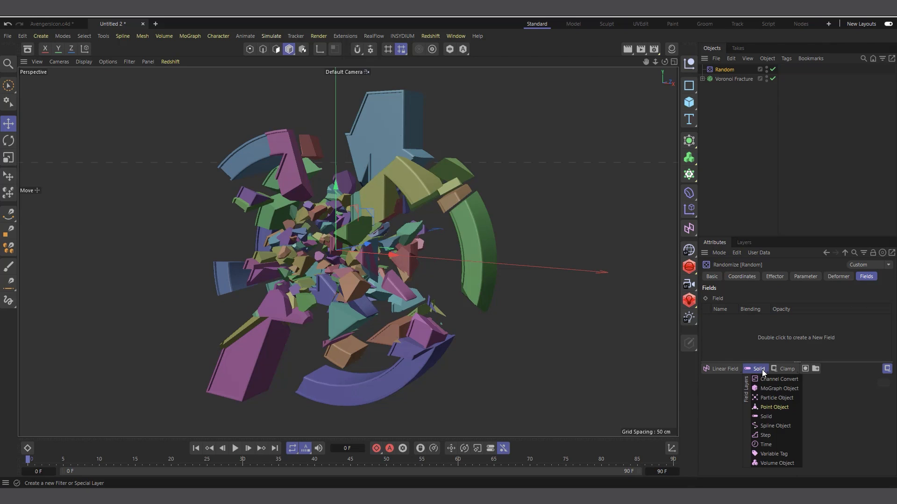
click(766, 445)
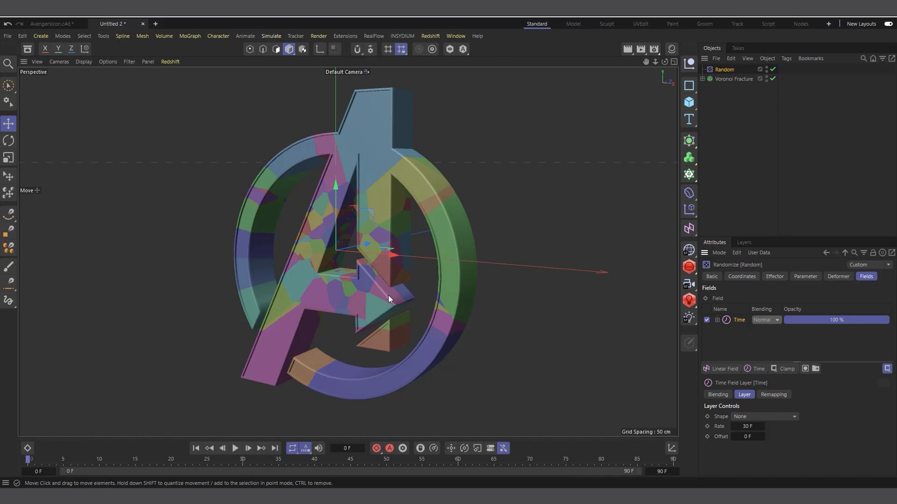
Preview the animation with the Time field's remapping inverted, and open the field's layer controls
click(236, 449)
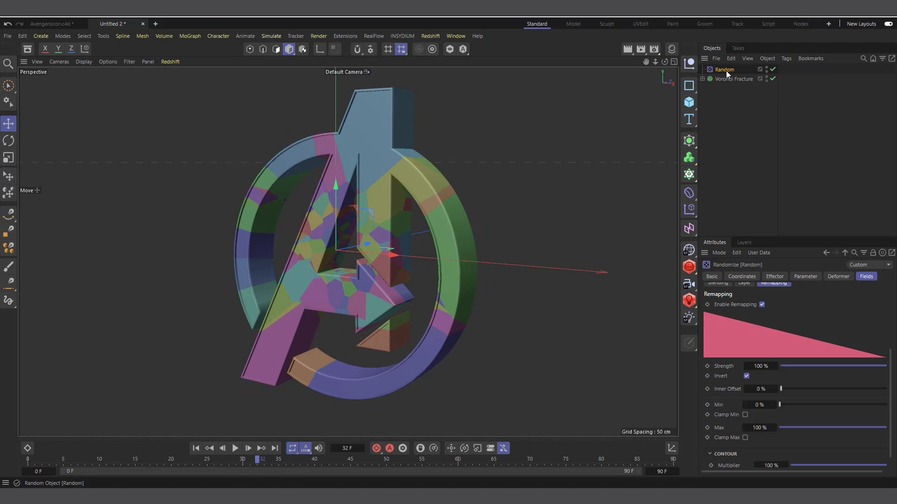
scroll(754, 299, up, 4)
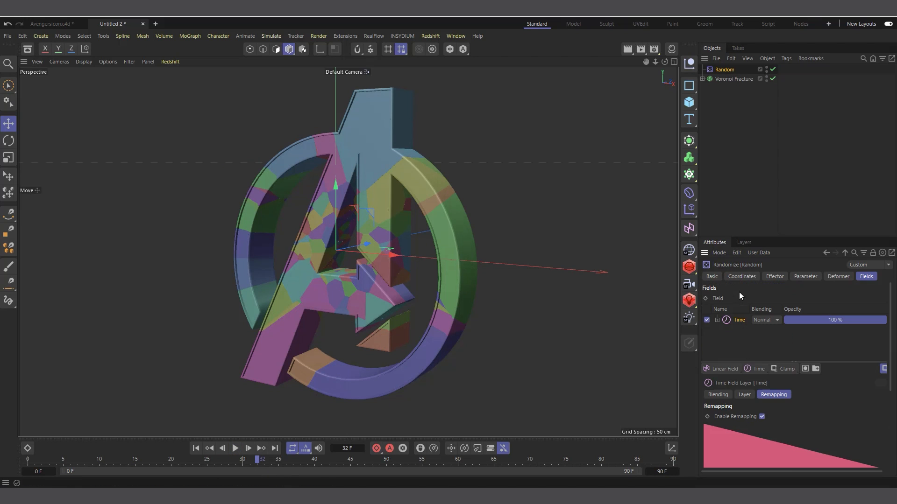
click(744, 395)
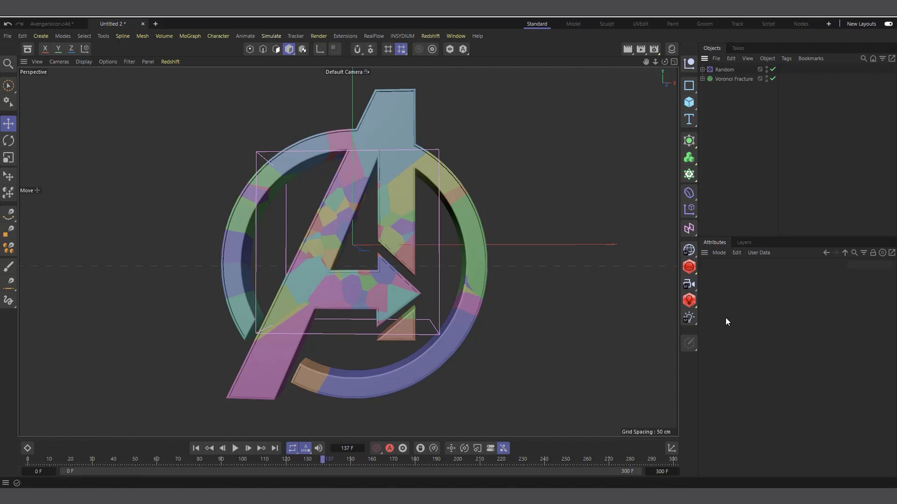
Add a camera to the scene and look through it
click(689, 286)
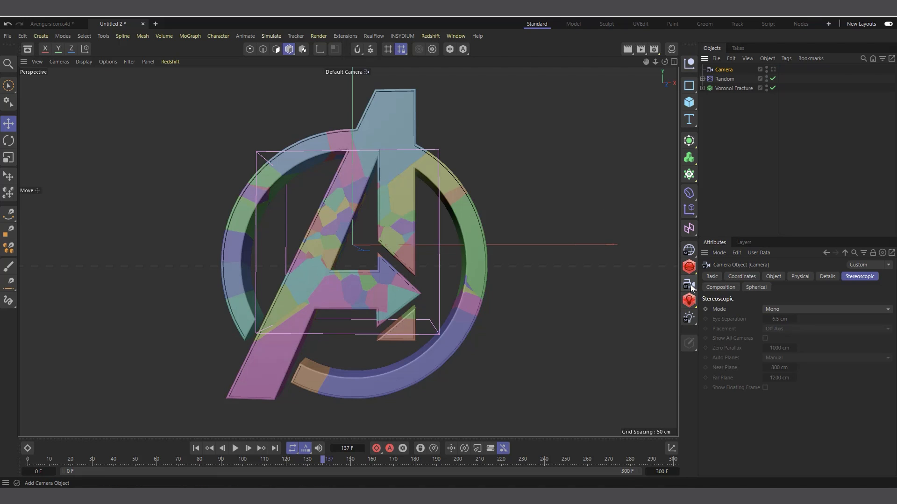
click(773, 70)
Reset the camera's heading and pitch rotation to 0° and its X and Y positions to 0 cm
click(742, 276)
right_click(821, 322)
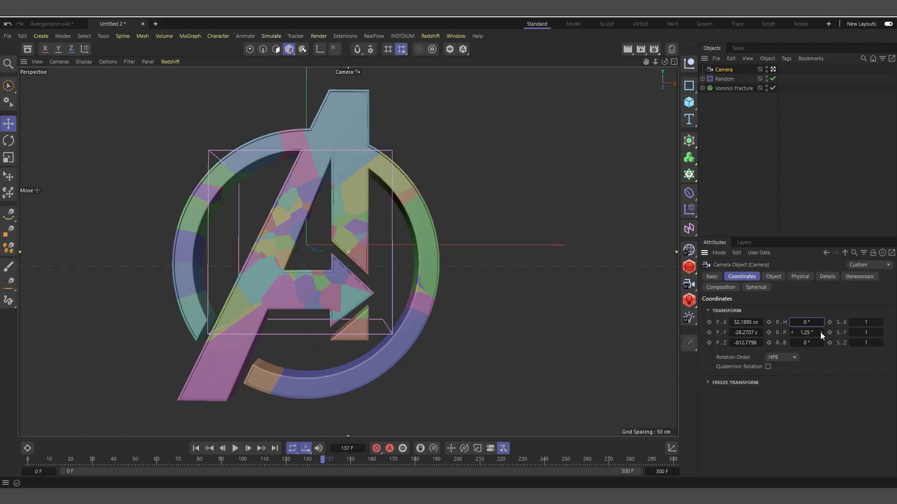
right_click(820, 332)
right_click(761, 323)
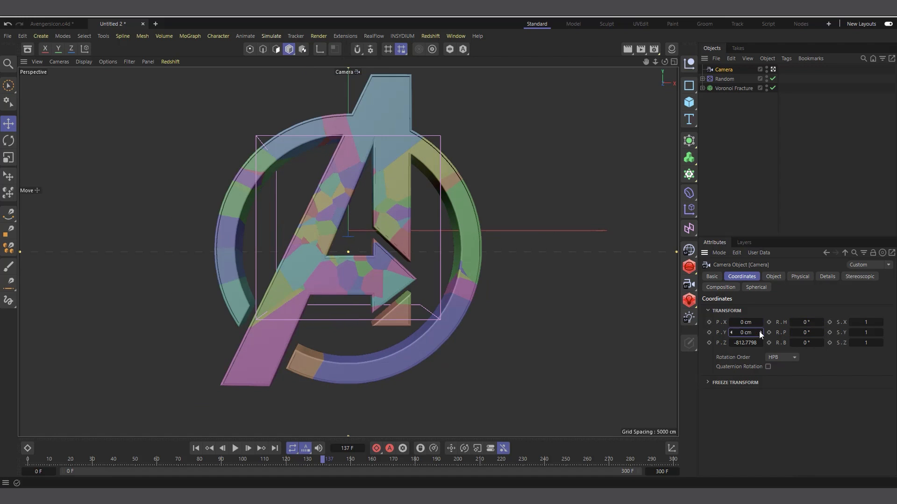
right_click(760, 333)
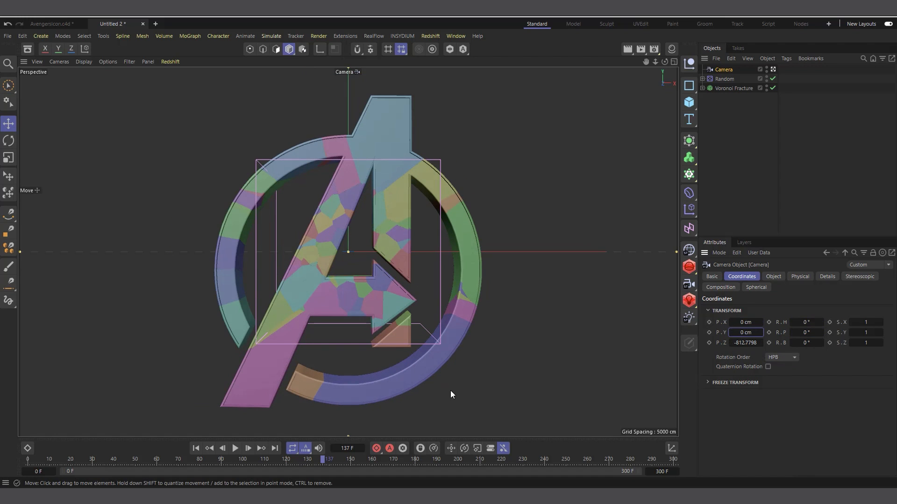
Return to frame 0 and move the camera forward to a Z position of about -210.78 cm
click(196, 447)
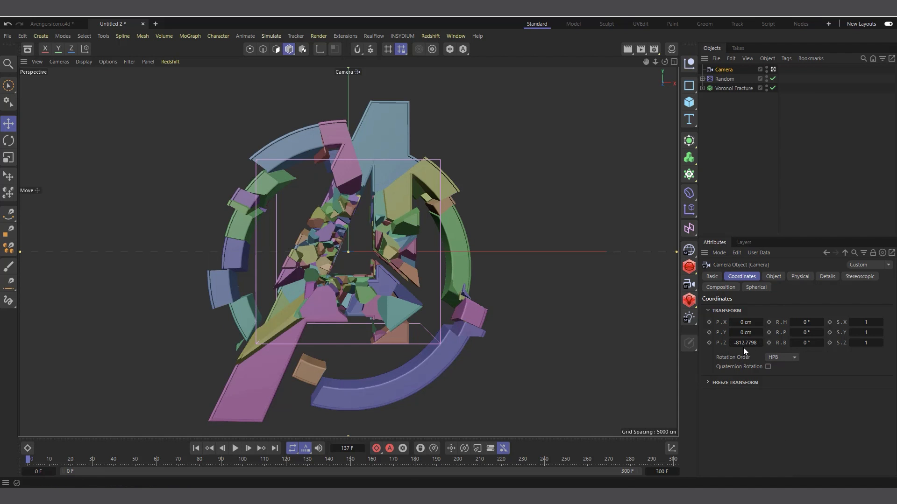
drag(743, 345, 888, 346)
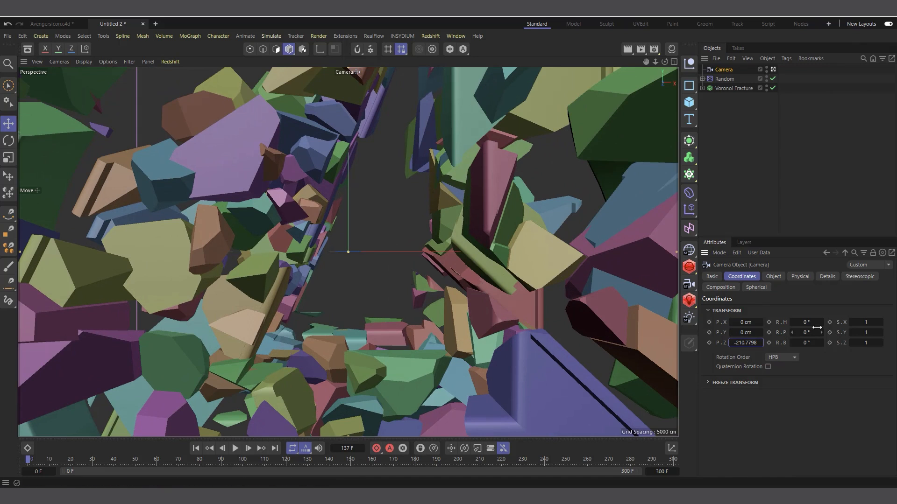
Set the camera's focal length to 10 mm
click(774, 276)
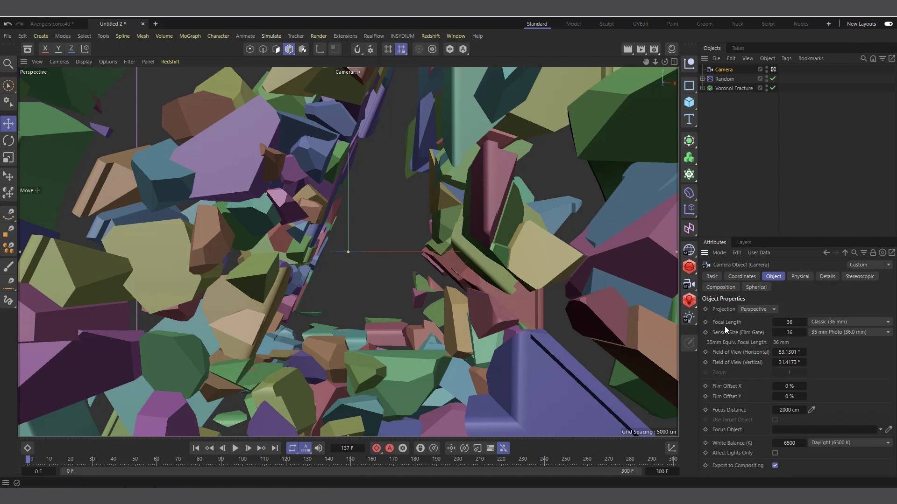
click(789, 322)
text(10)
key(Return)
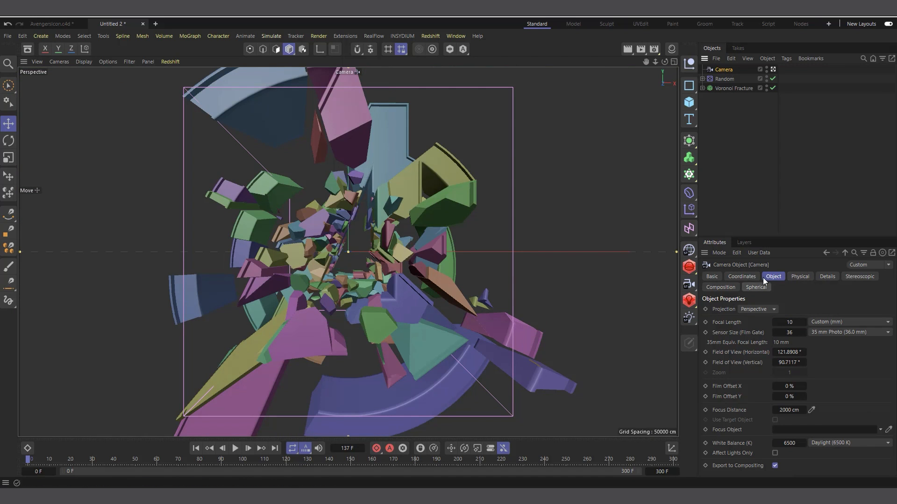
At frame 180, set the camera's focal length to the Wide Angle (25 mm) preset
click(742, 277)
click(773, 277)
click(828, 322)
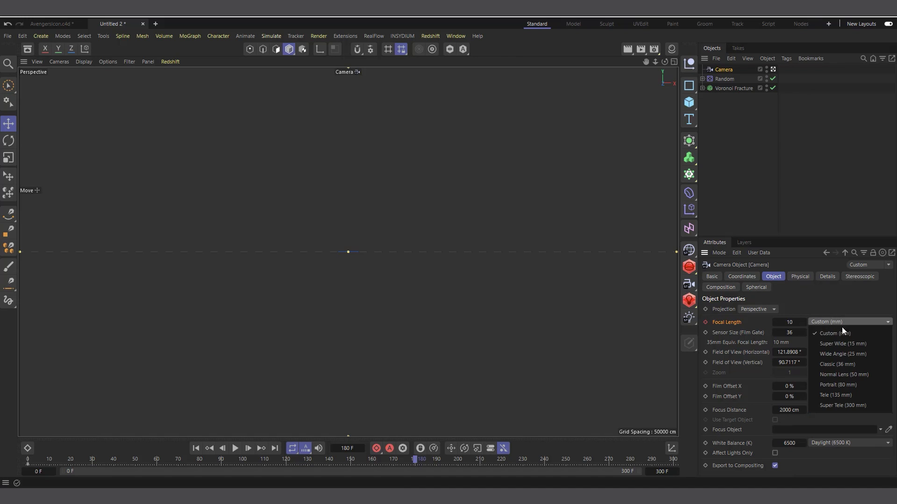
click(849, 355)
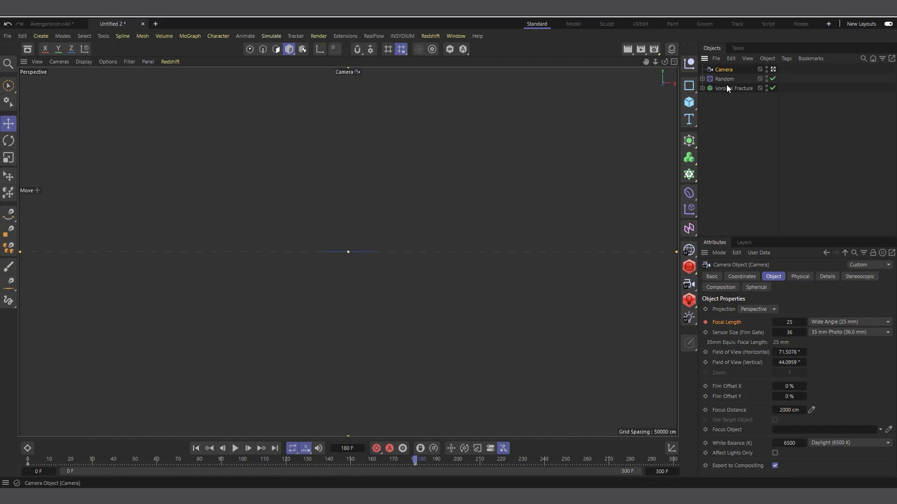
At frame 180, pull the camera back along its Z position so the logo comes into view
click(744, 277)
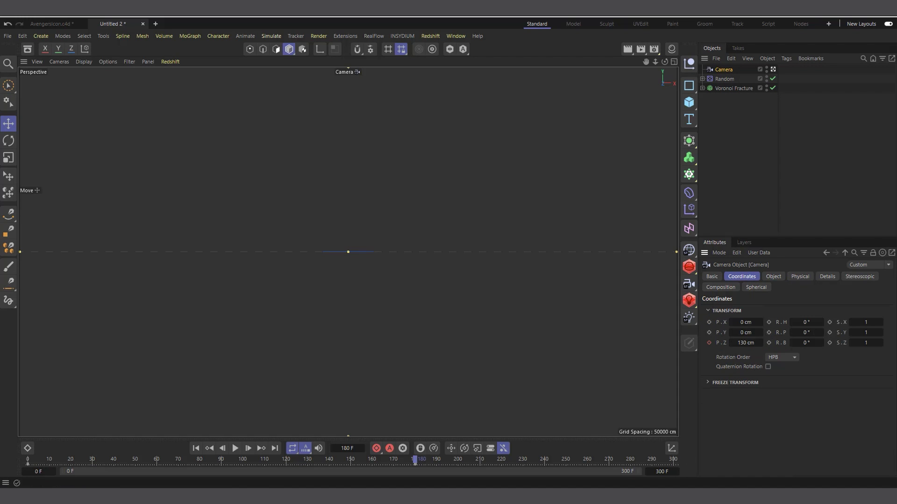
double_click(744, 342)
text(-10)
key(Return)
drag(746, 343, 676, 344)
Preview the camera move with the assembling pieces, stop playback, and inspect the animation at frame 90
click(236, 448)
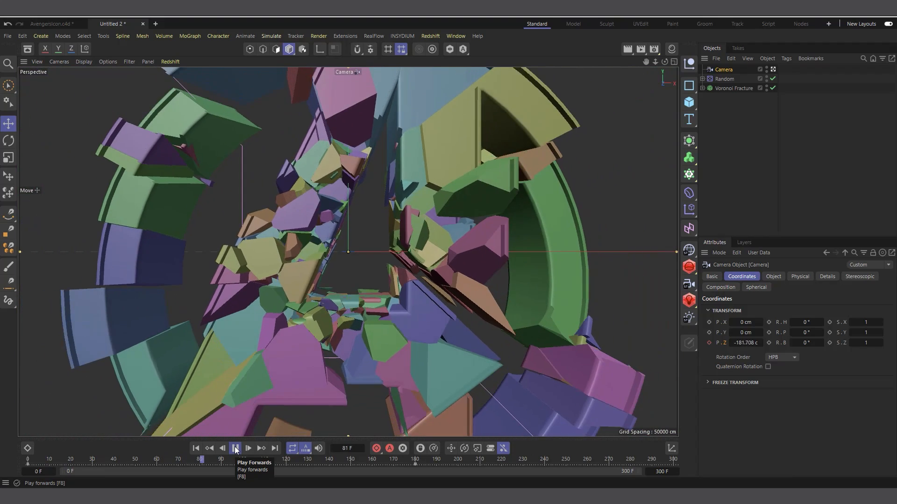
click(236, 448)
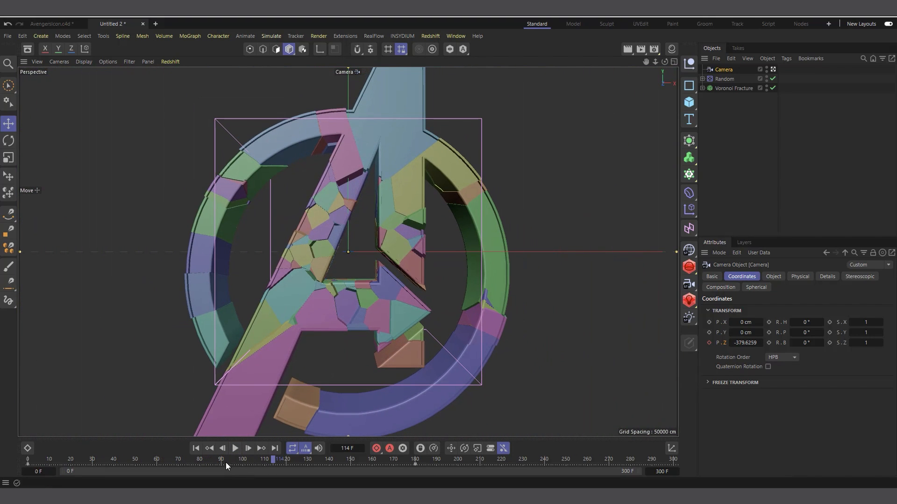
click(221, 460)
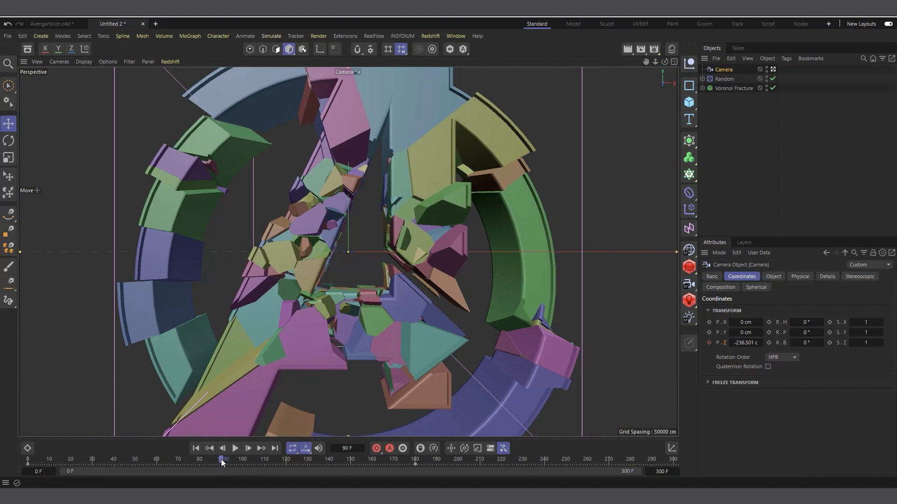
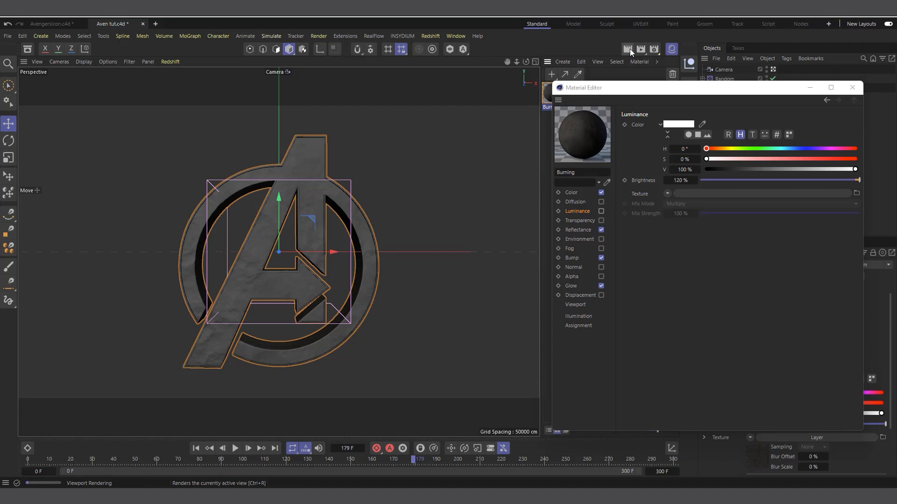
Render the active view to check the Burning material, review its Luminance channel, and close the Material Editor
click(630, 48)
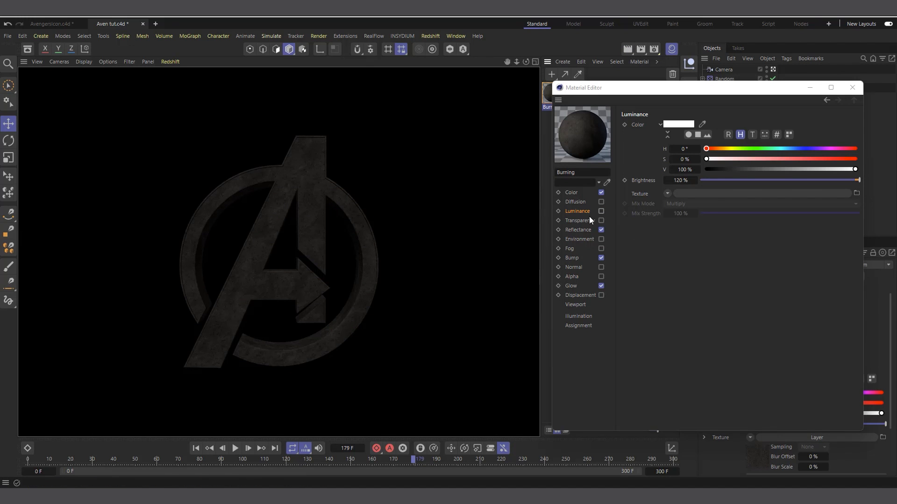
click(581, 210)
drag(688, 96, 433, 166)
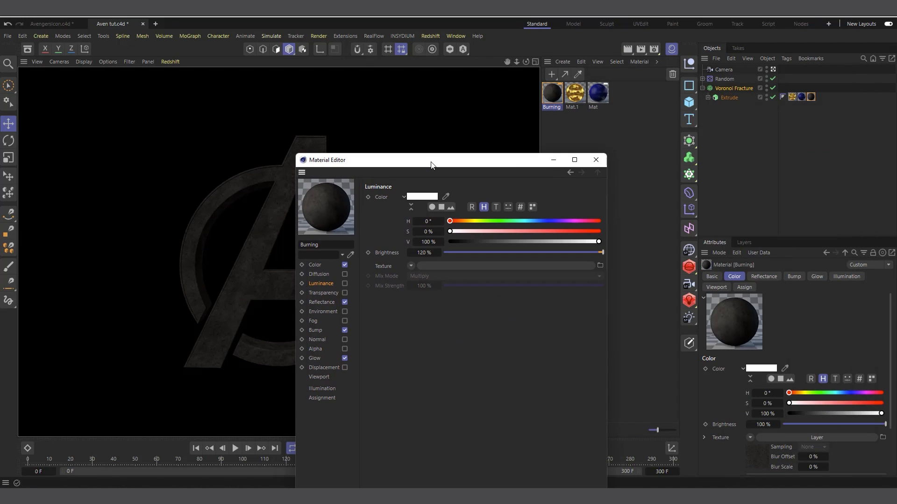
click(596, 157)
Play the textured logo's assembly animation and stop at frame 123
click(235, 449)
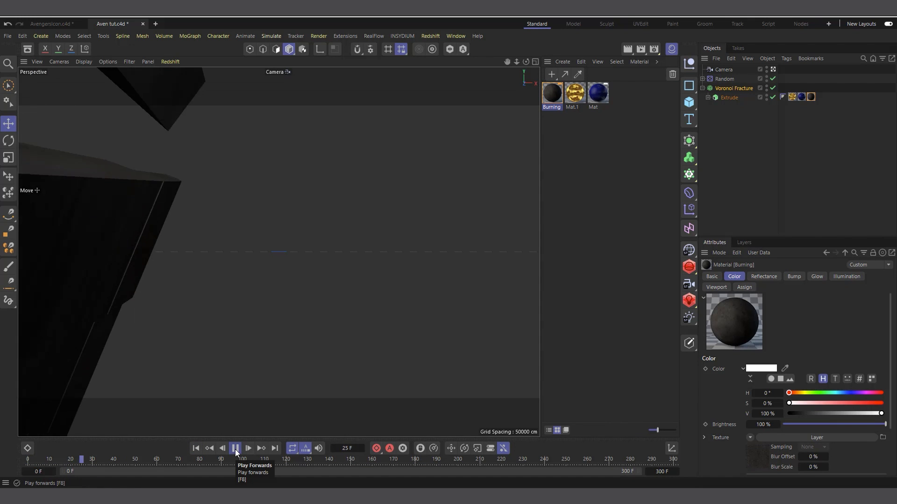
click(235, 448)
click(235, 448)
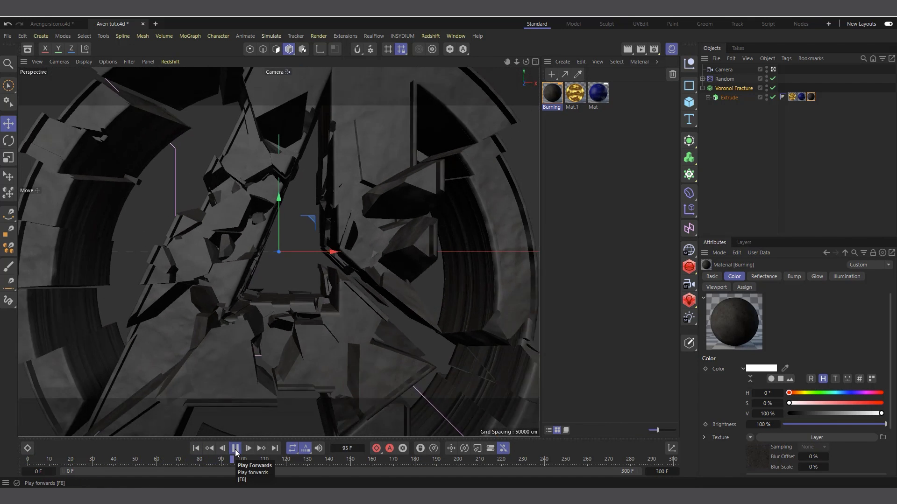
click(235, 448)
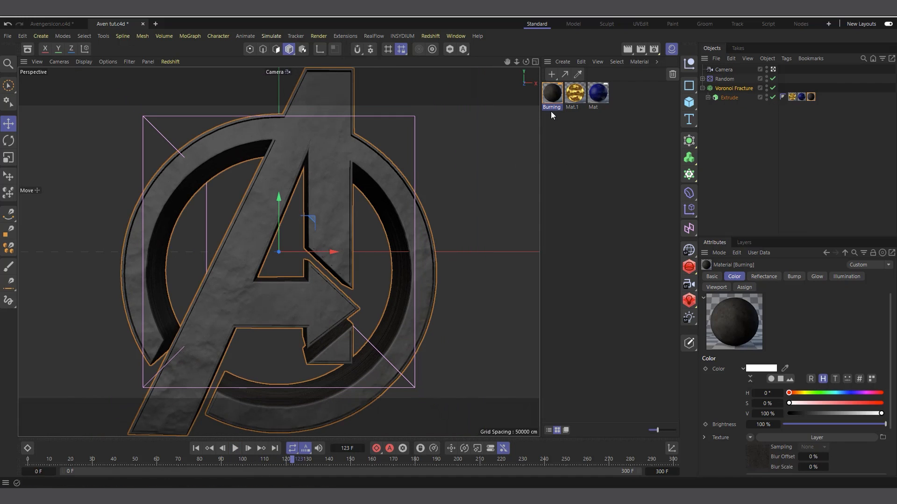
Enable the Burning material's Luminance channel and load a Gradient shader as its texture
double_click(552, 94)
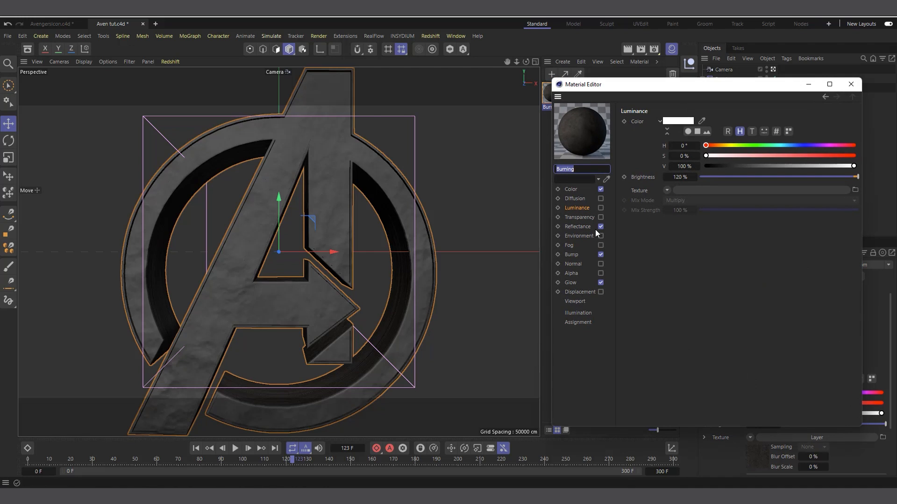
click(583, 208)
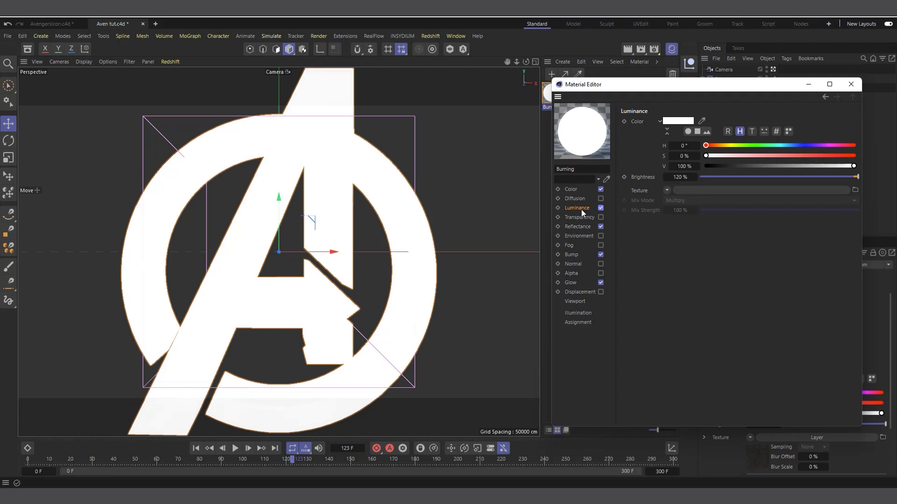
click(667, 190)
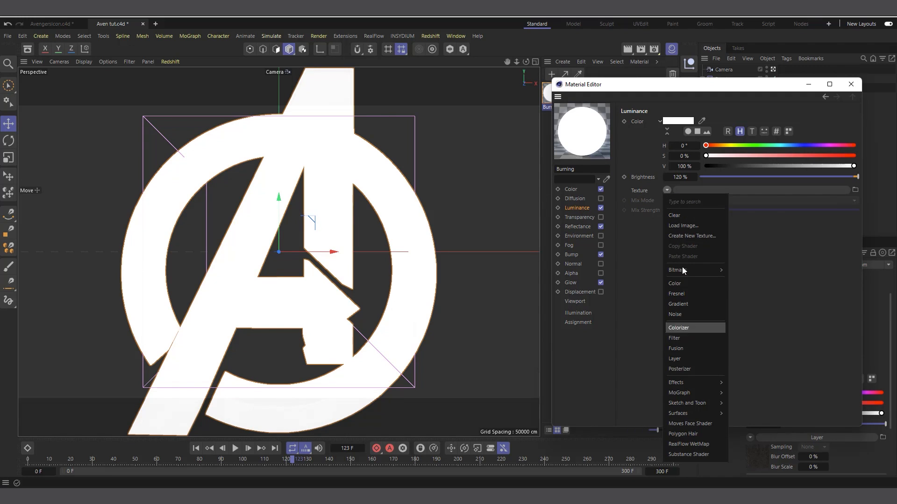
click(678, 304)
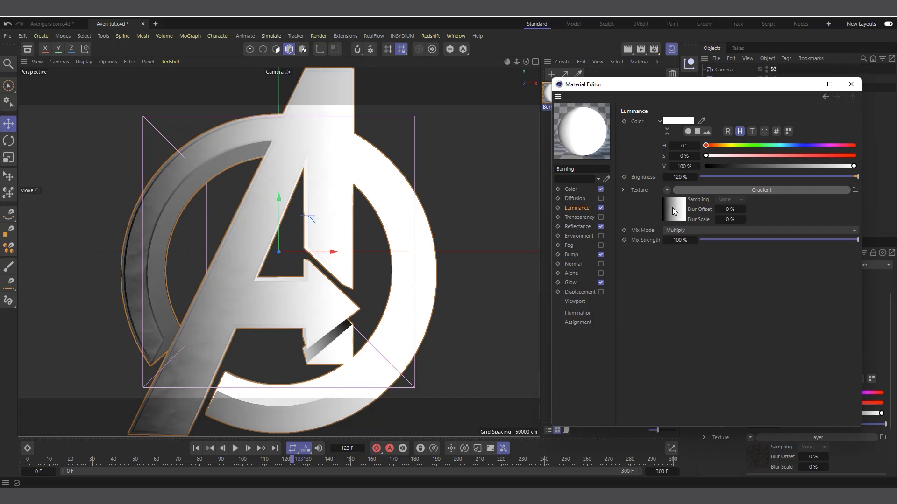
Open the Gradient shader and move its black and white knots closer together near the middle for a sharper transition
click(674, 211)
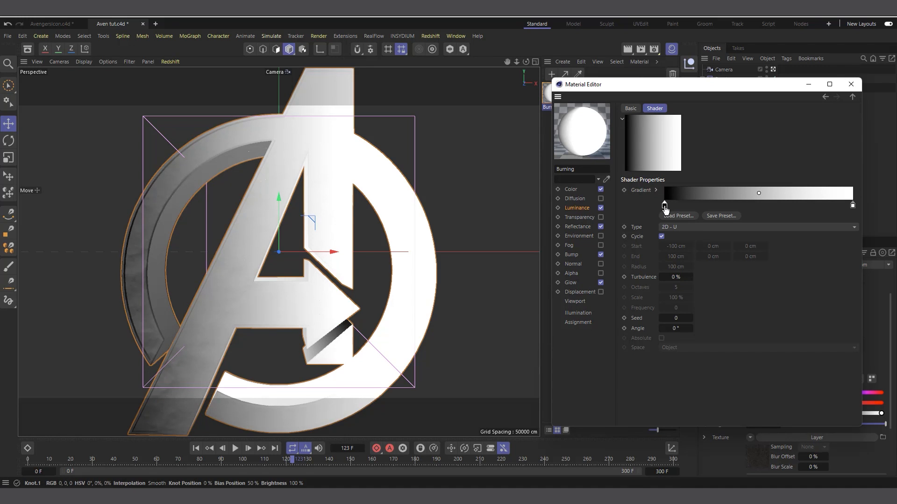
drag(668, 206, 734, 204)
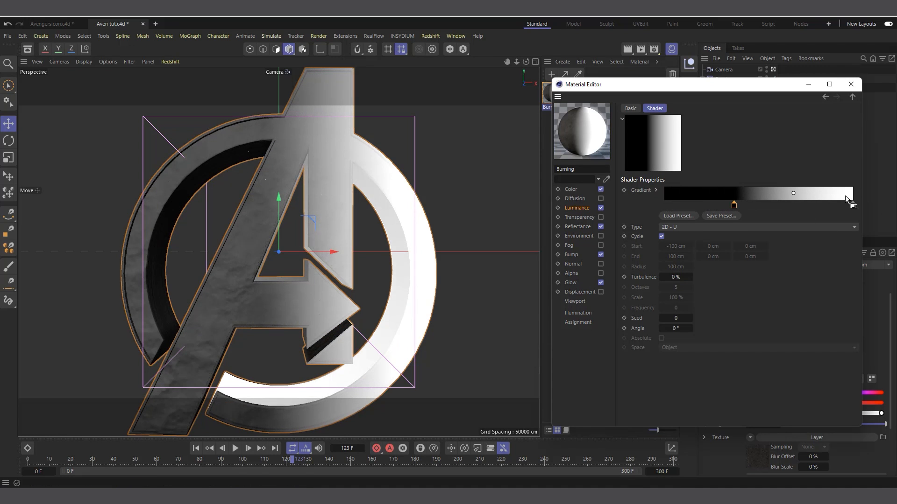
drag(852, 206, 772, 209)
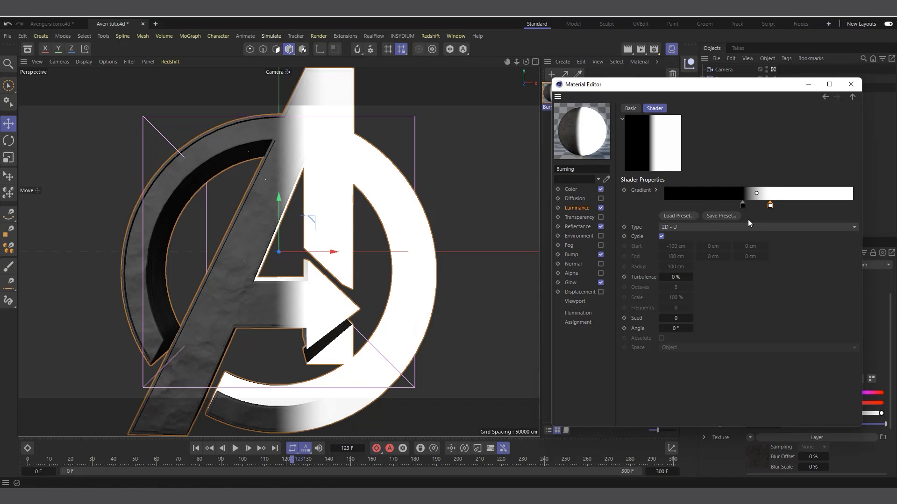
Change the gradient type to 3D - Linear and set its Start X value to -2000 cm
click(680, 226)
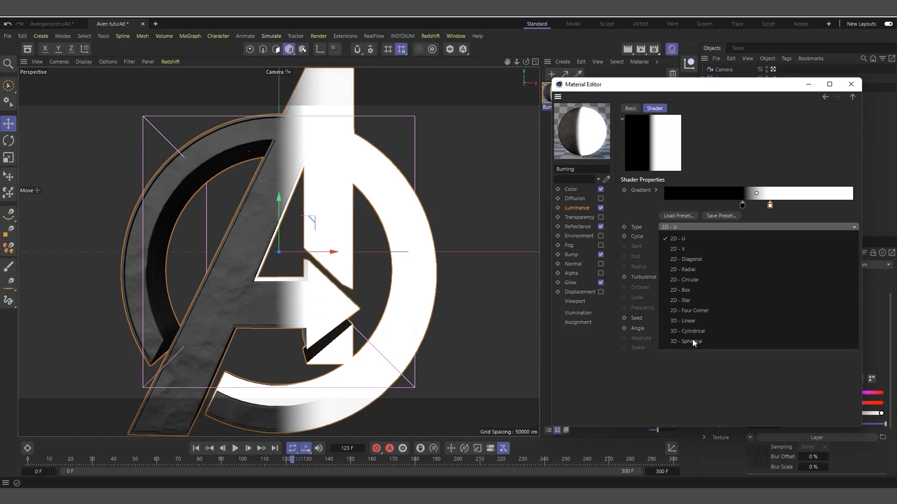
click(693, 322)
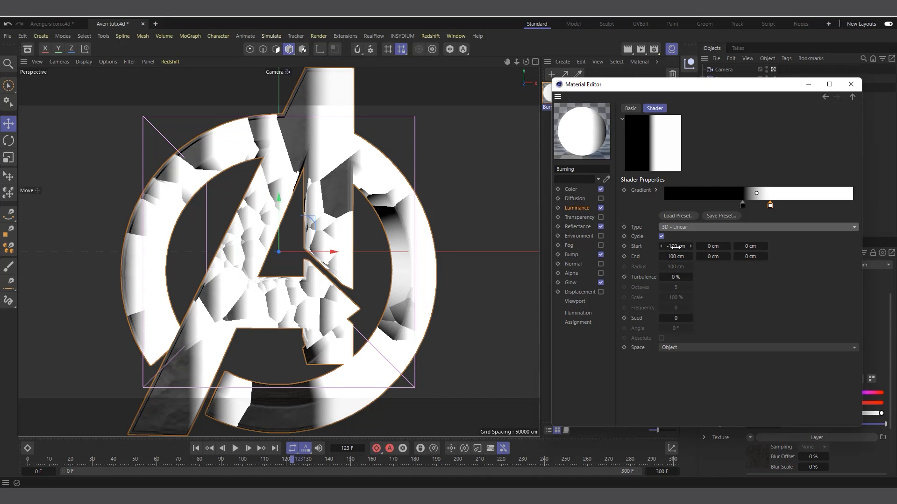
click(678, 246)
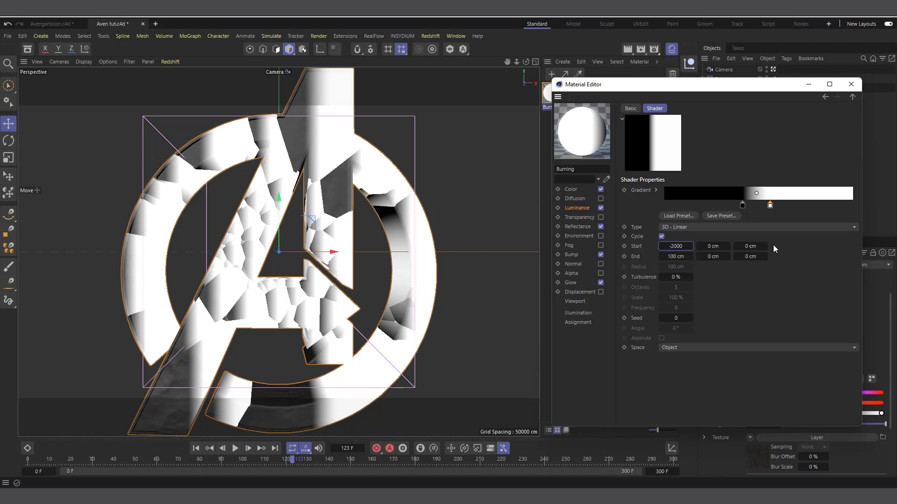
key(Return)
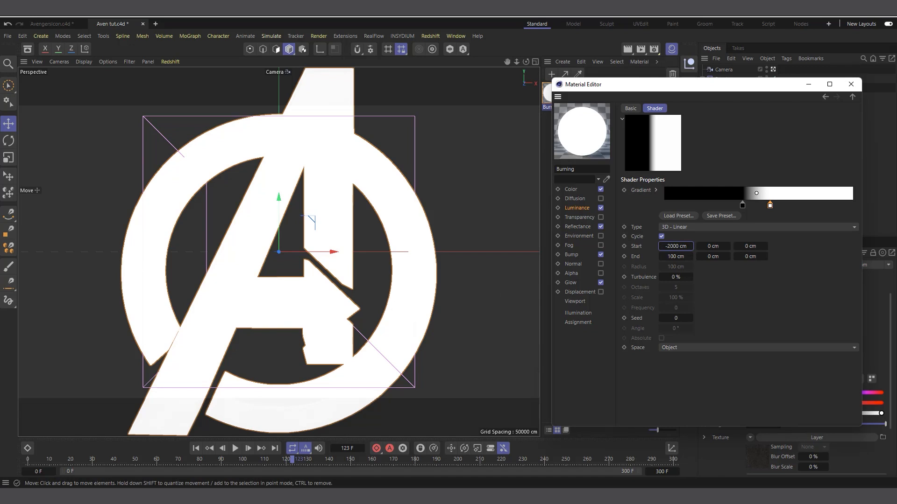
Adjust the gradient's End X value to 3 cm and close the Material Editor
click(674, 257)
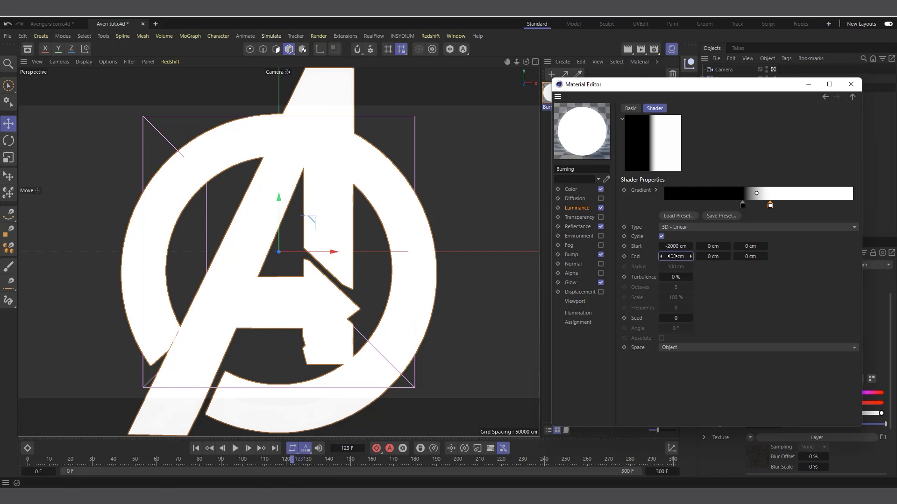
mouse_move(674, 257)
mouse_down()
mouse_move(630, 258)
mouse_move(792, 275)
mouse_up()
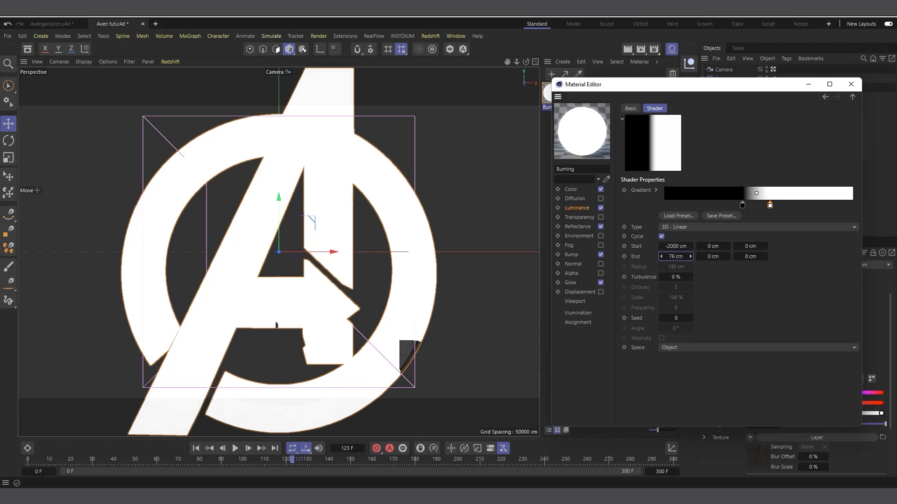
drag(674, 257, 715, 257)
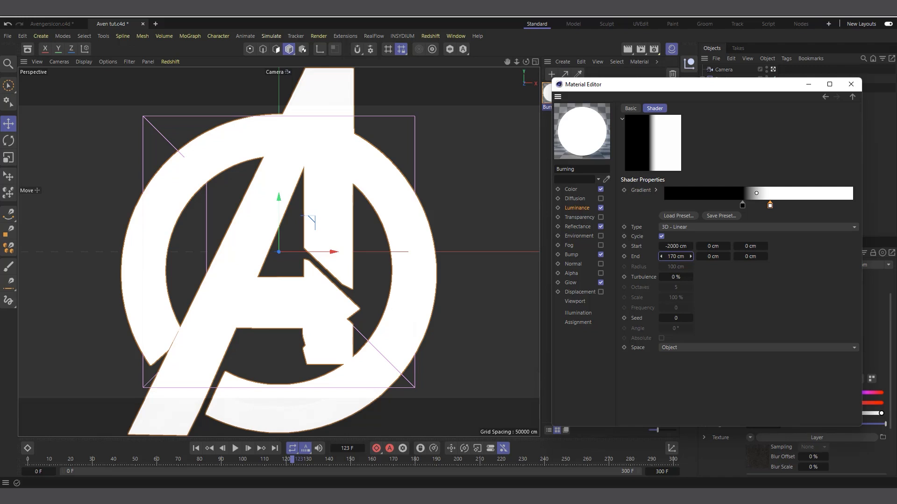
mouse_move(676, 257)
mouse_down()
mouse_move(699, 257)
mouse_move(656, 256)
mouse_up()
drag(753, 85, 754, 214)
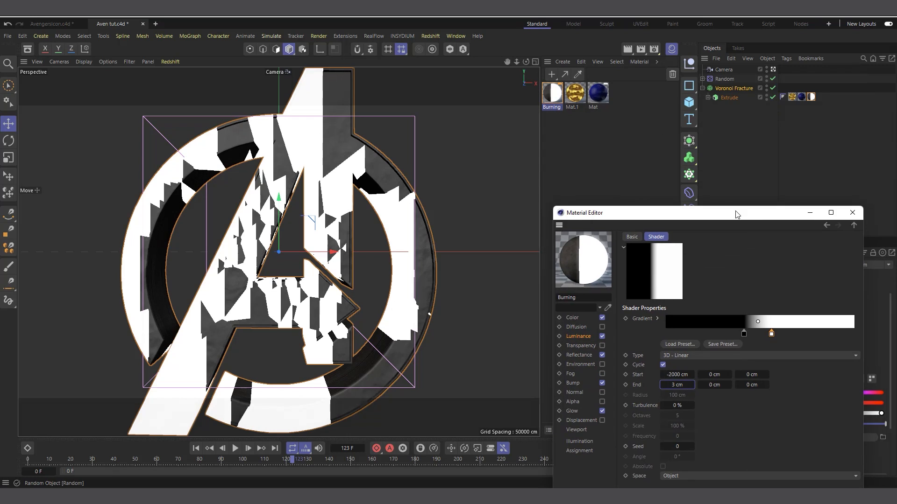
click(853, 215)
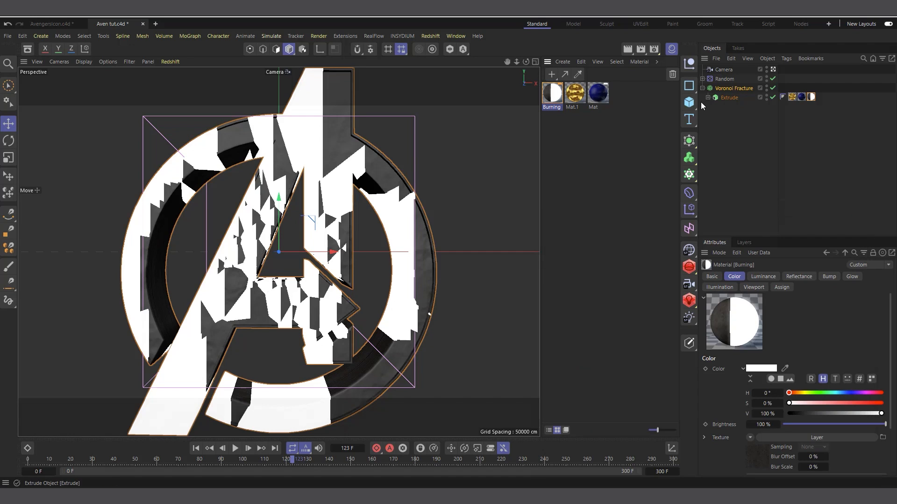
Nest the Voronoi Fracture inside a new Connect object and move the three material tags from Extrude onto Connect
click(690, 145)
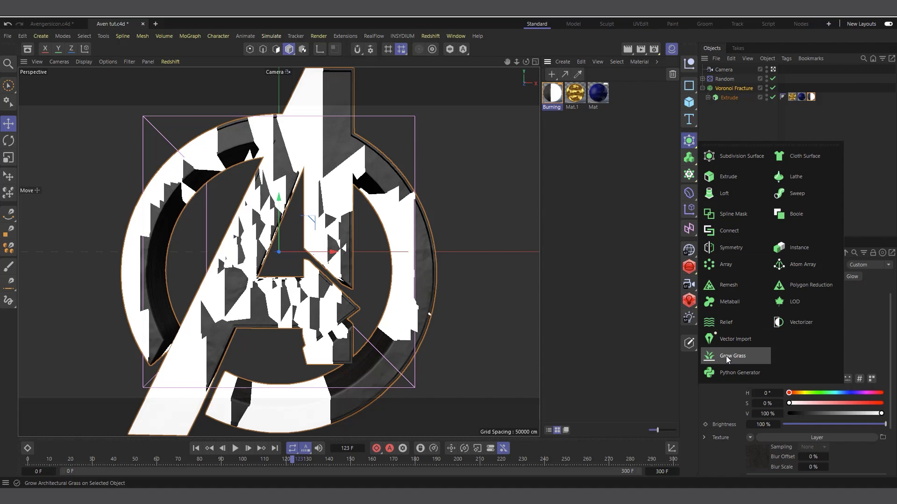
click(728, 231)
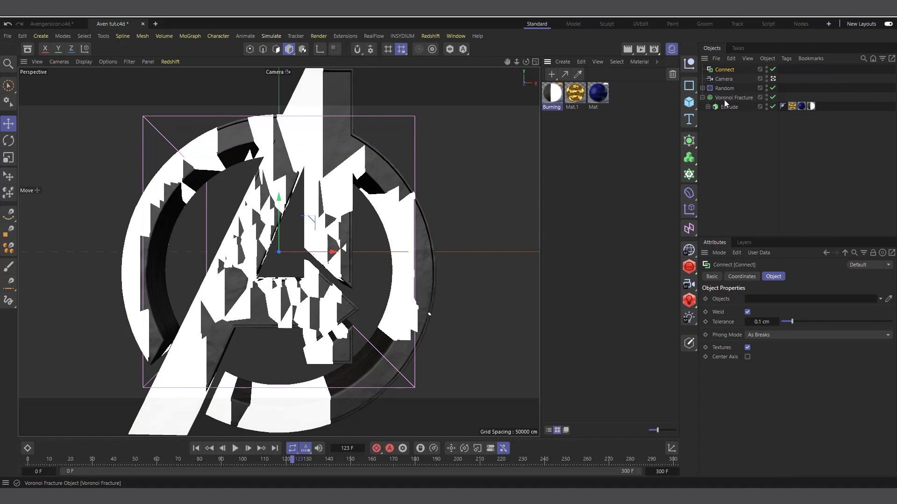
drag(727, 98, 718, 176)
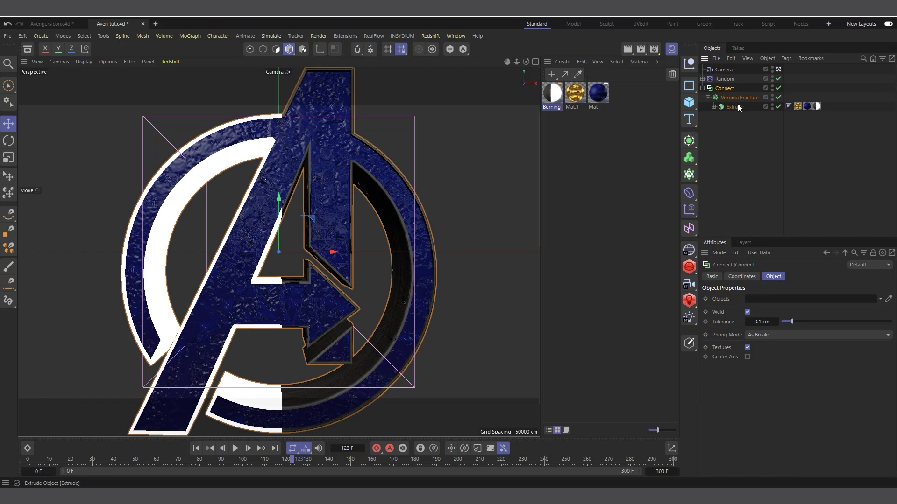
drag(828, 119, 797, 107)
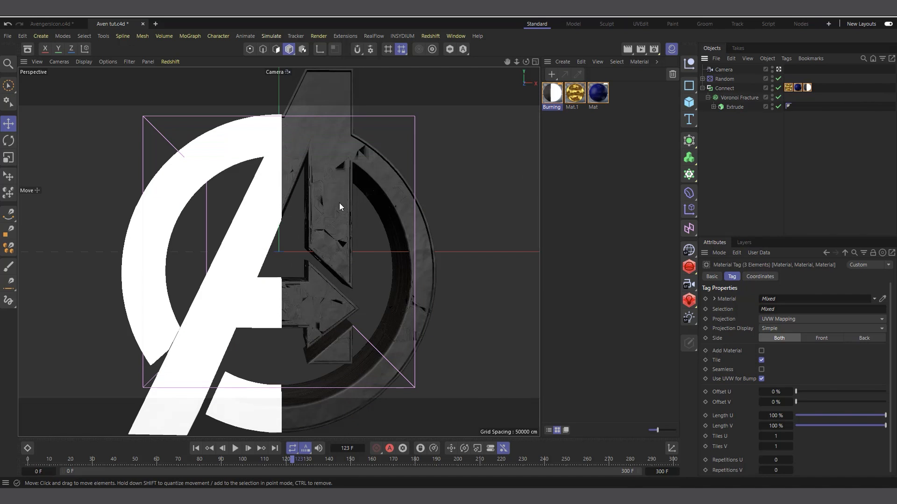
click(724, 89)
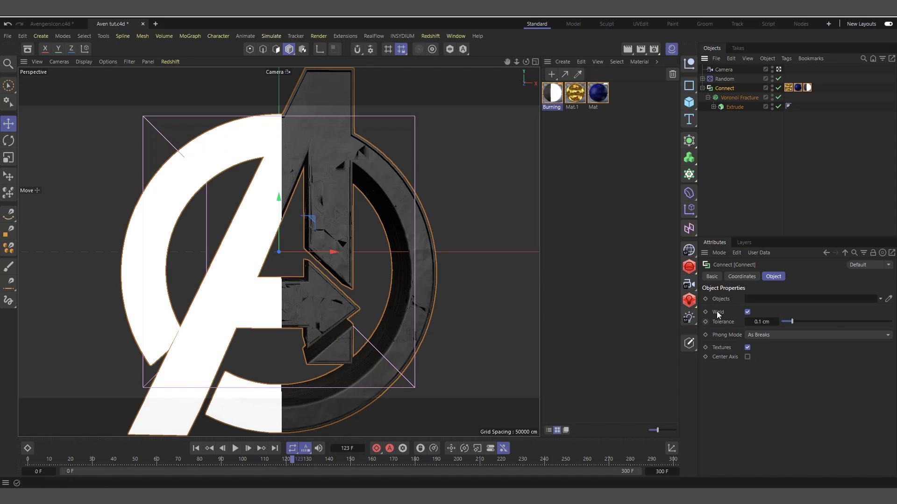
Turn off Weld on the Connect object, check the Burning material tag and move the timeline to frame 130
click(748, 313)
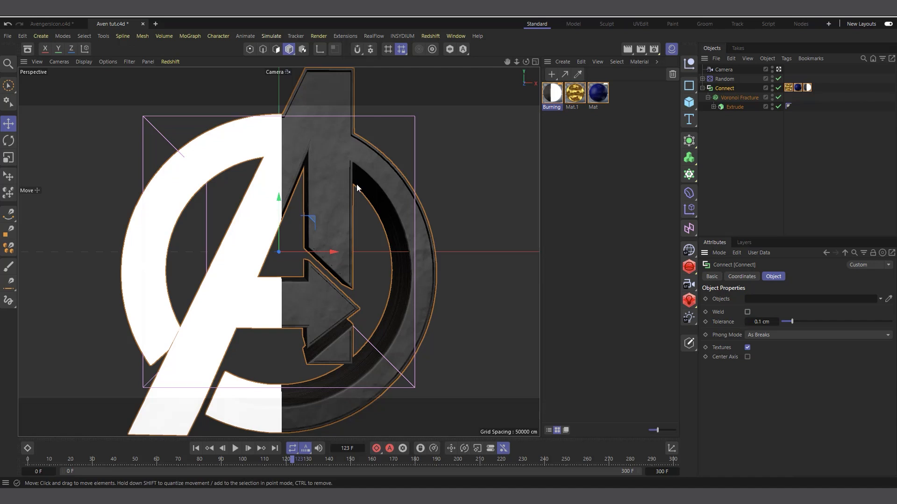
click(708, 97)
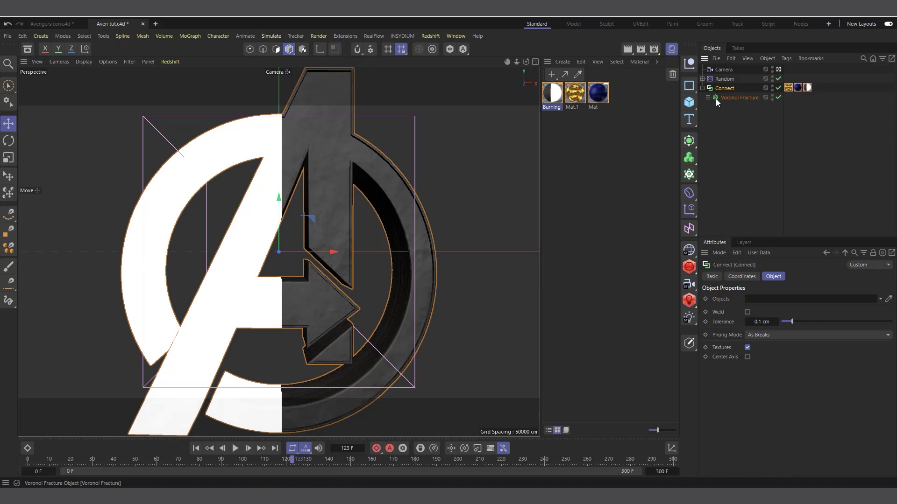
click(805, 88)
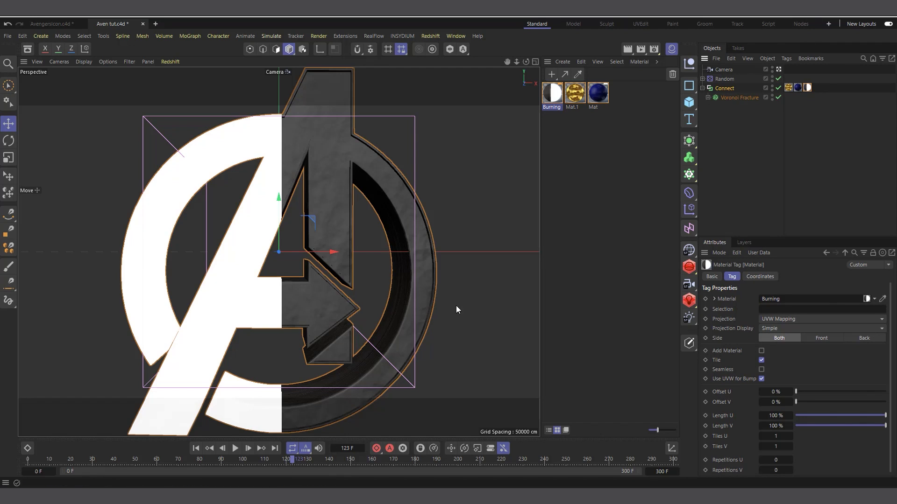
mouse_move(274, 461)
mouse_down()
mouse_move(107, 467)
mouse_move(285, 467)
mouse_up()
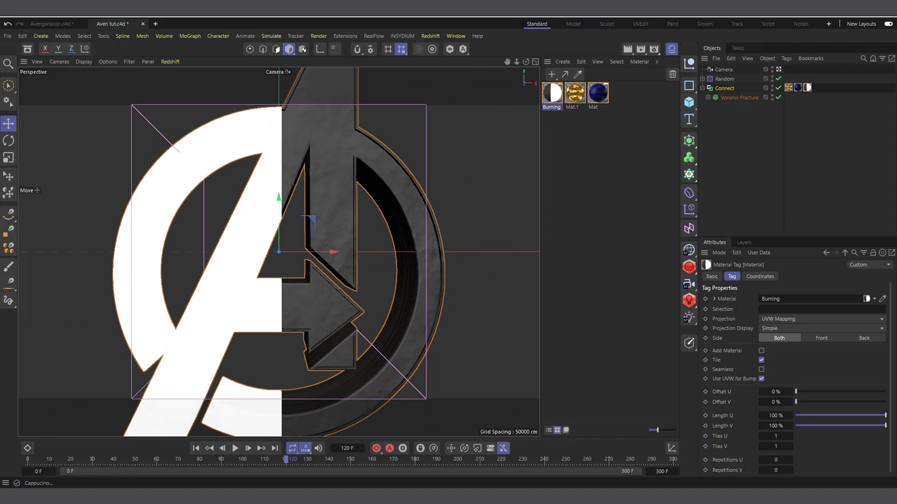
drag(289, 464, 308, 464)
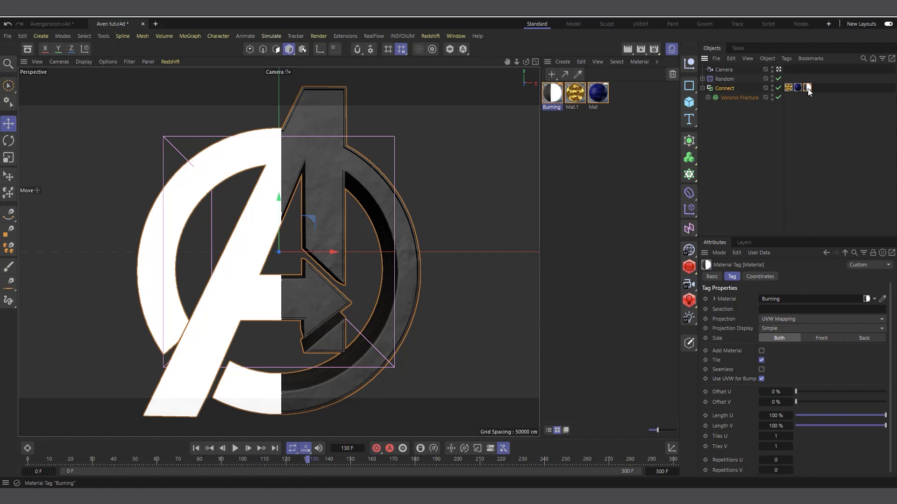
In the Burning material's luminance gradient, set End X to -618 cm, Turbulence to 100 % and Scale to 6 %, and render the view
double_click(556, 97)
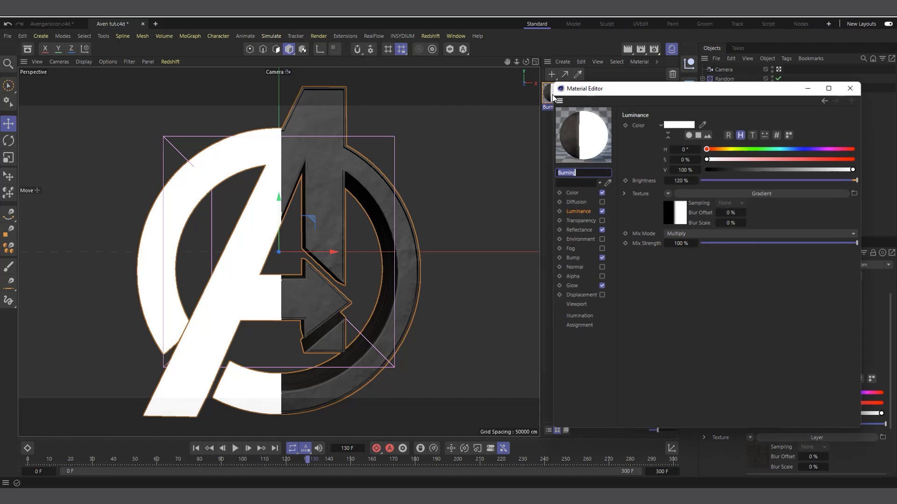
click(677, 216)
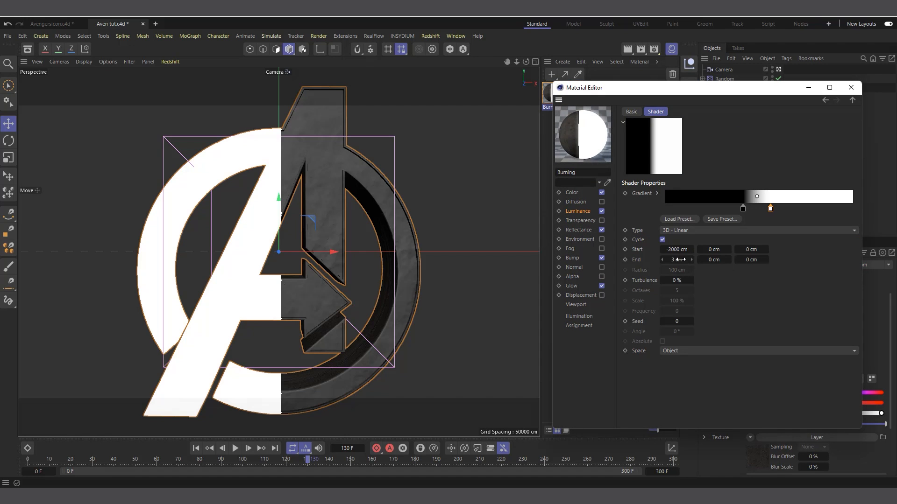
drag(680, 260, 725, 281)
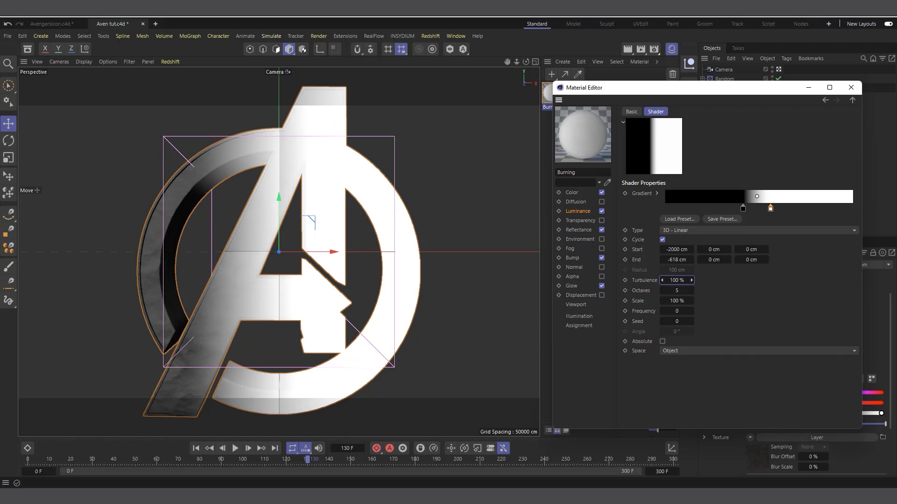
click(676, 301)
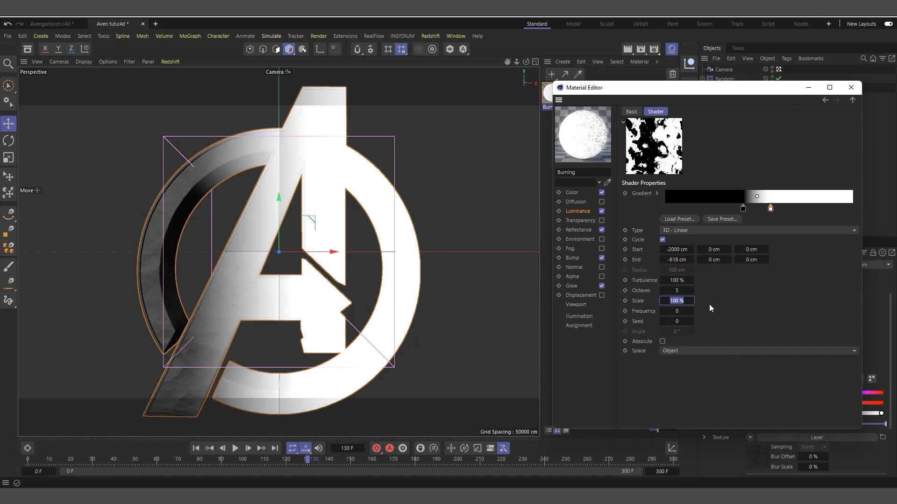
text(6)
key(Return)
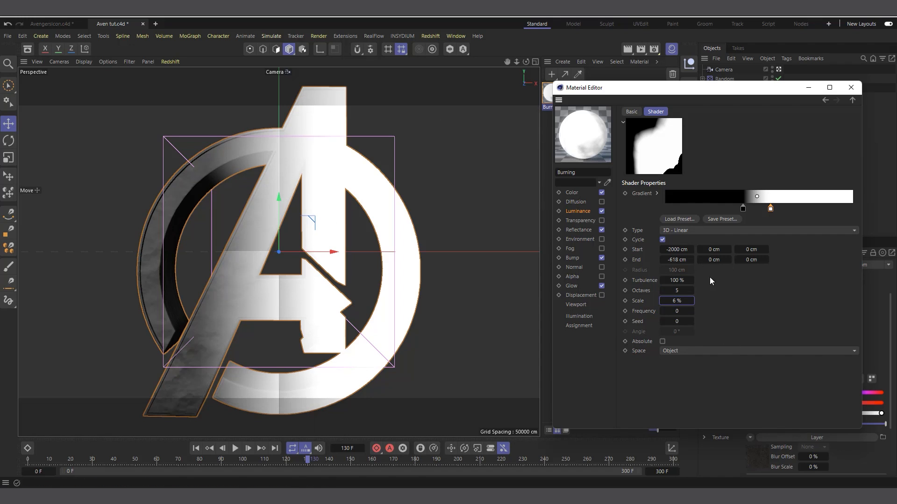
click(627, 49)
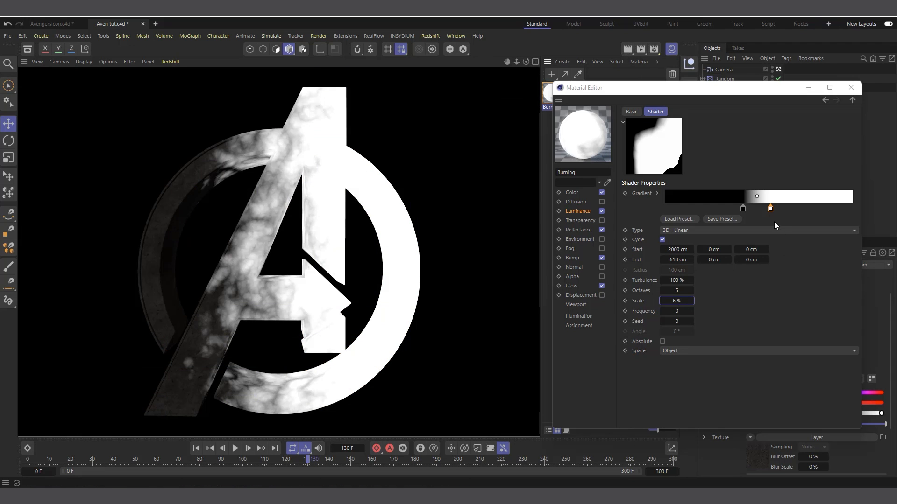
Move the gradient's black and white knots closer together, render the view to check it and close the Material Editor
drag(770, 209, 747, 209)
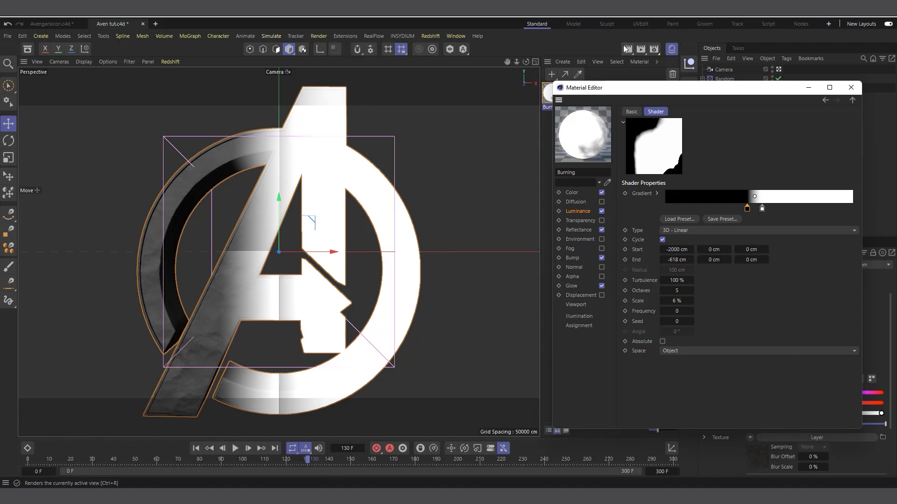
click(625, 50)
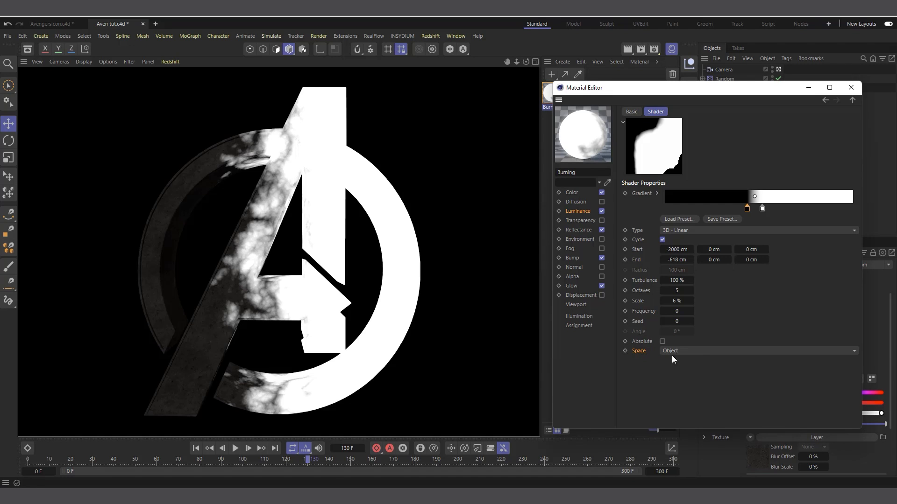
click(851, 89)
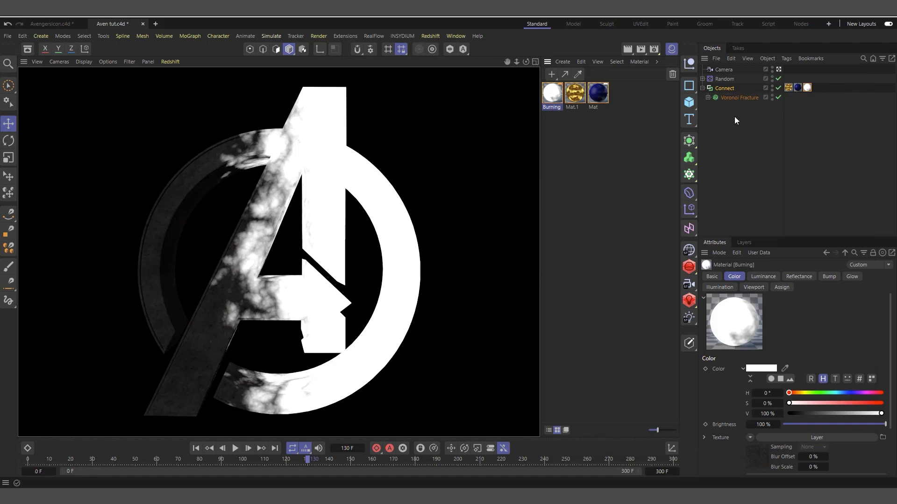
Set the Burning gradient's End X to -421 cm and keyframe the End value at frame 130
double_click(552, 93)
click(671, 214)
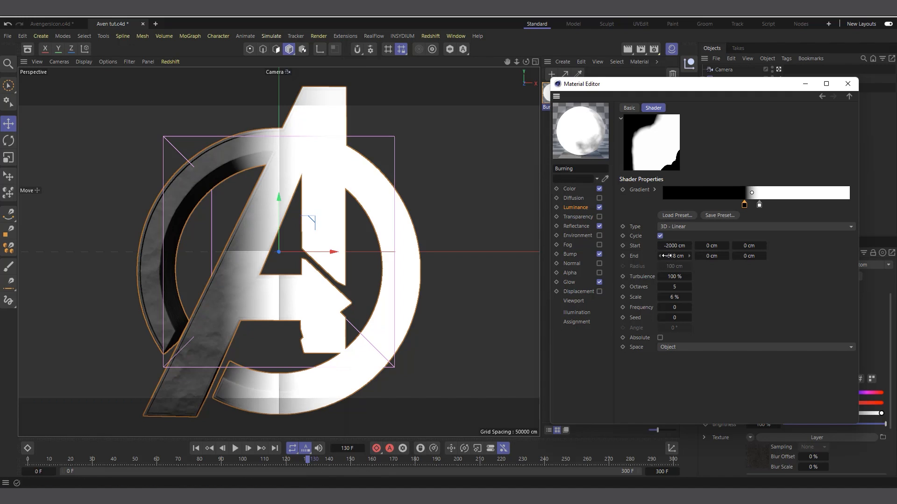
drag(666, 256, 692, 256)
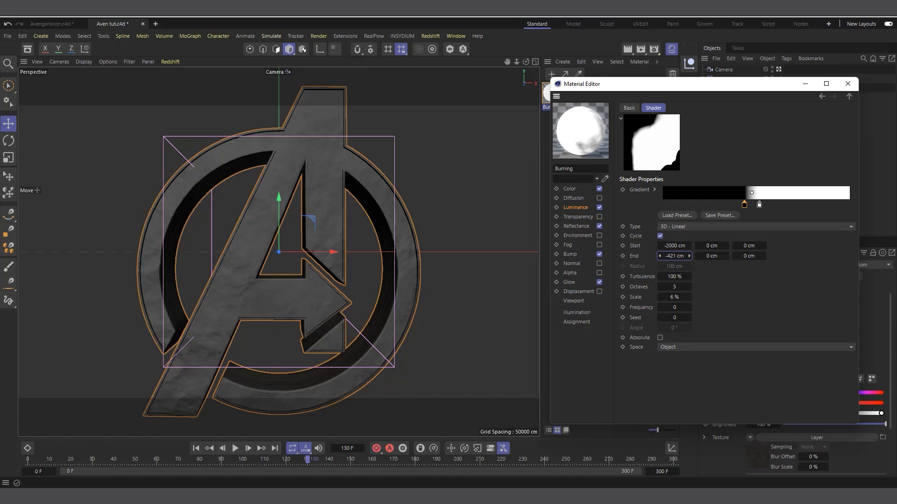
click(627, 49)
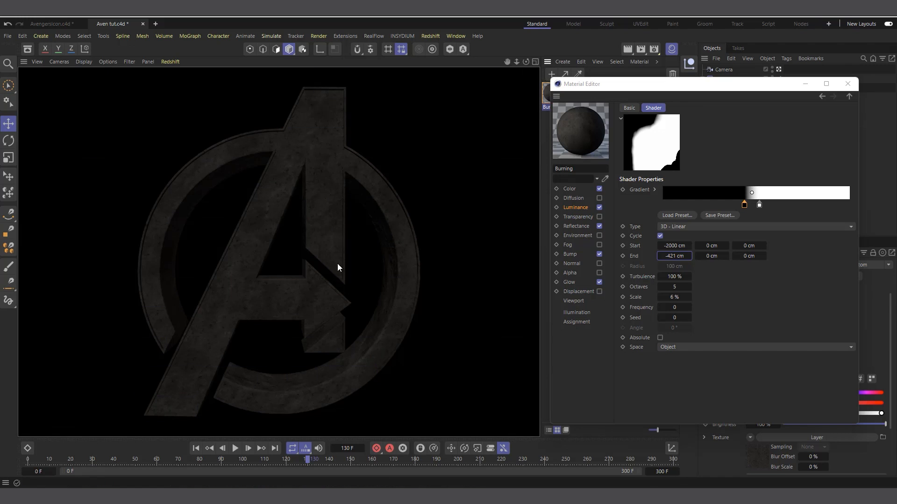
click(674, 256)
click(623, 256)
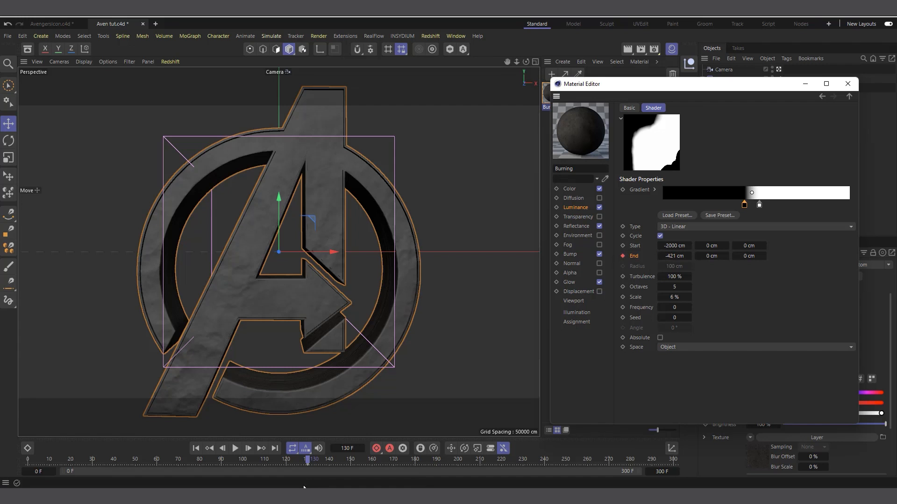
At frame 240, set the gradient's End X to -844 cm and keyframe the End value
drag(307, 460, 485, 472)
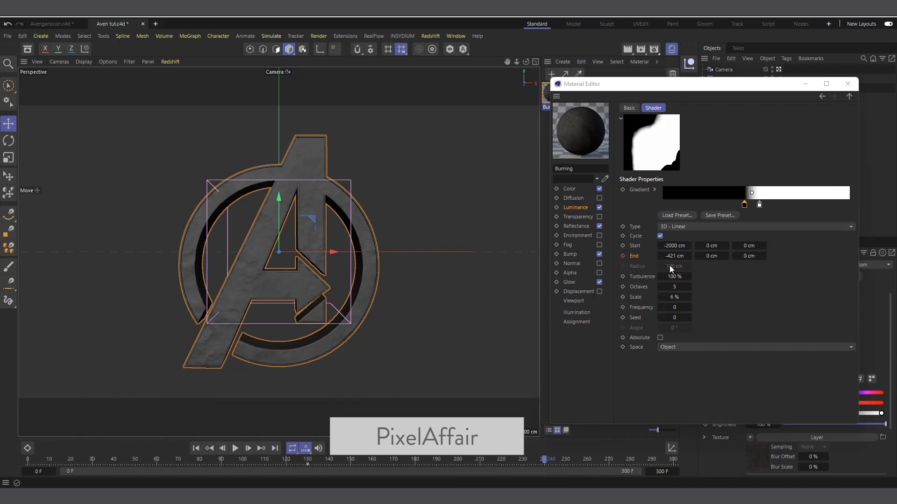
drag(677, 256, 507, 257)
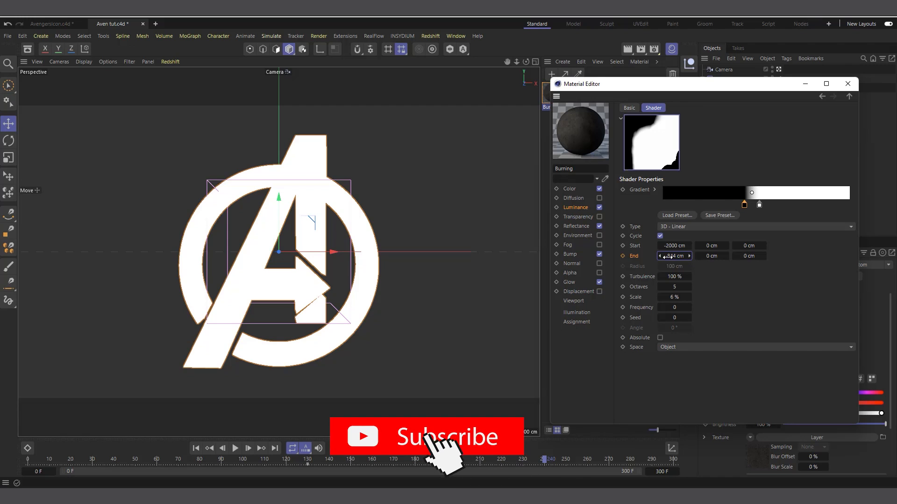
click(623, 256)
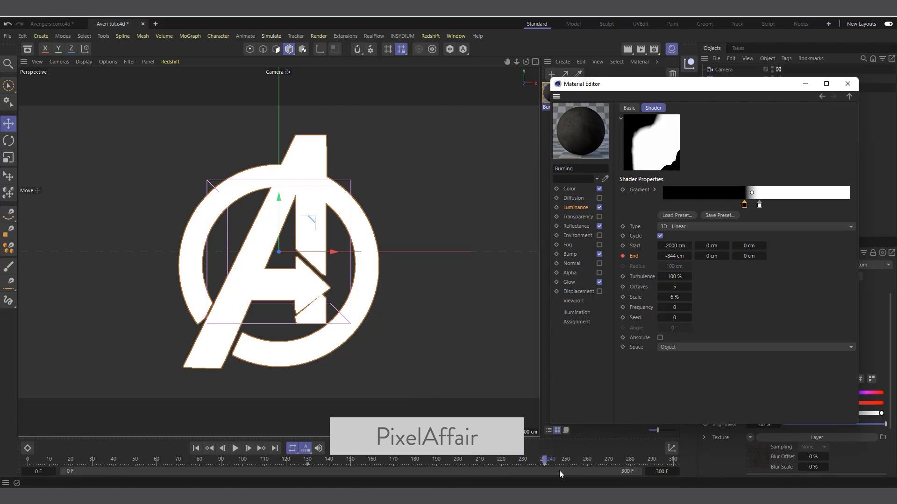
Move the gradient's End keyframe from frame 240 to frame 270 and close the Material Editor
click(544, 463)
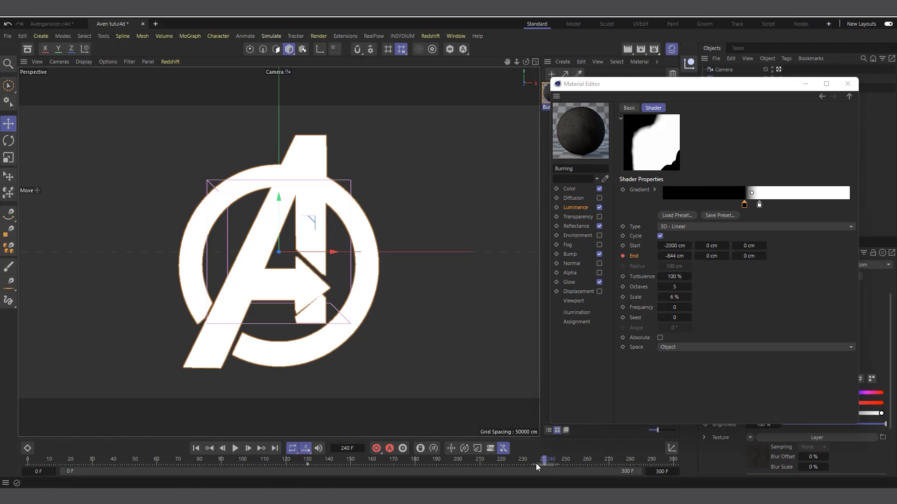
click(545, 464)
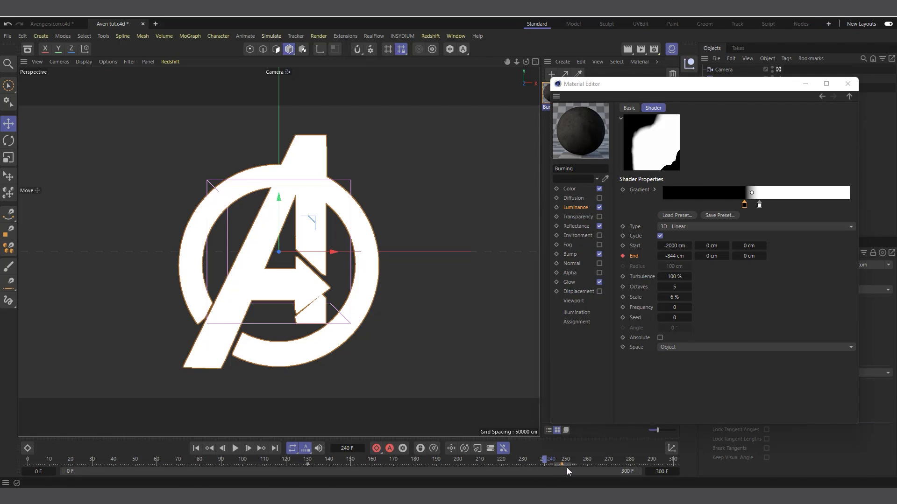
drag(567, 467, 590, 466)
click(848, 84)
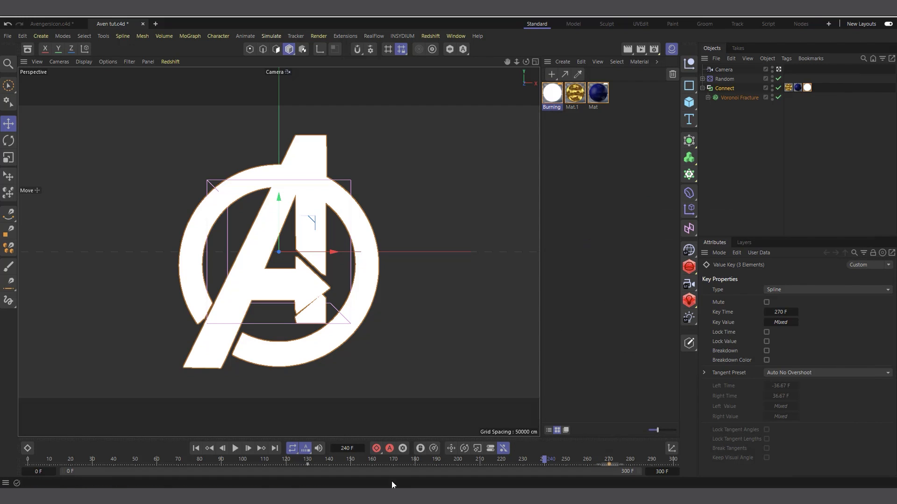
Reopen the Burning material, scrub the animation to frame 187 and copy the Gradient shader from its Luminance texture
double_click(556, 98)
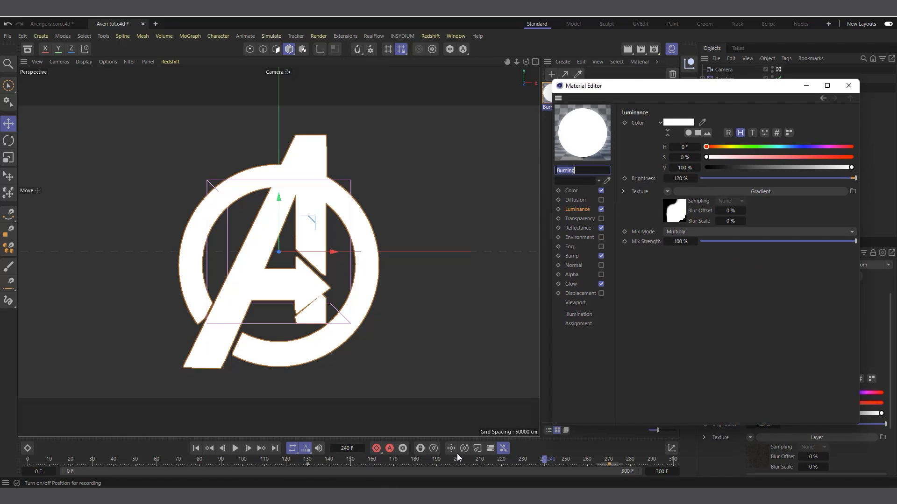
drag(458, 461, 269, 461)
drag(334, 466, 430, 464)
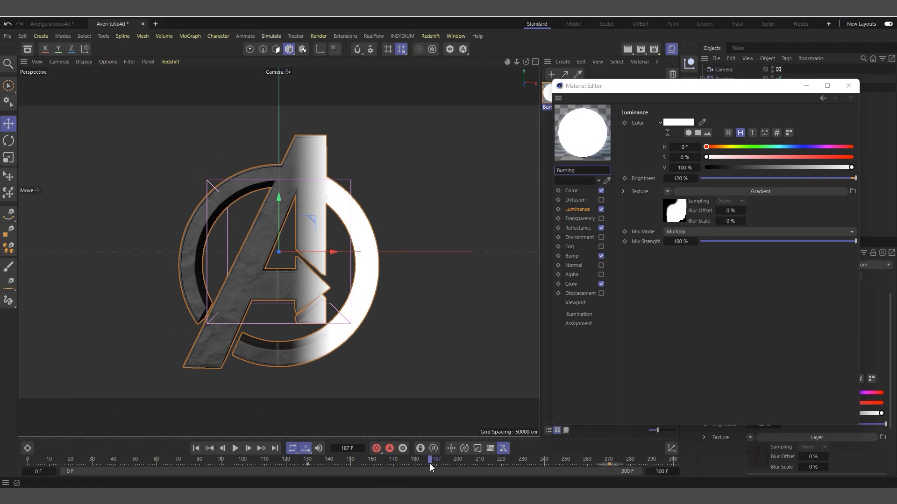
click(640, 192)
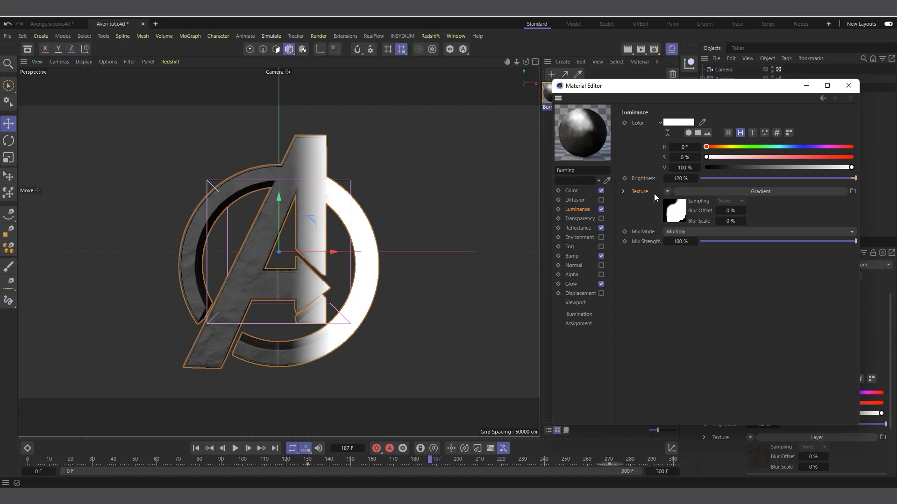
right_click(639, 191)
click(663, 235)
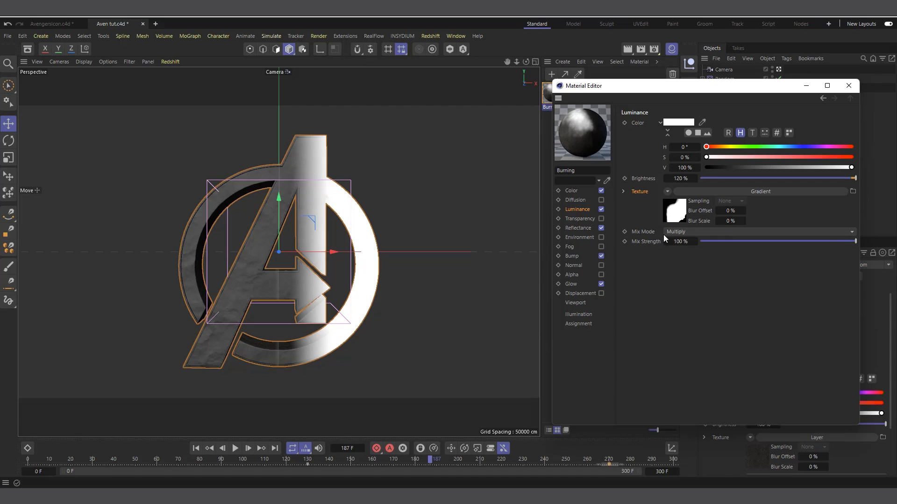
Open the Burning material's Alpha channel, and show and enlarge the Dope Sheet timeline so the animated tracks are listed
click(573, 275)
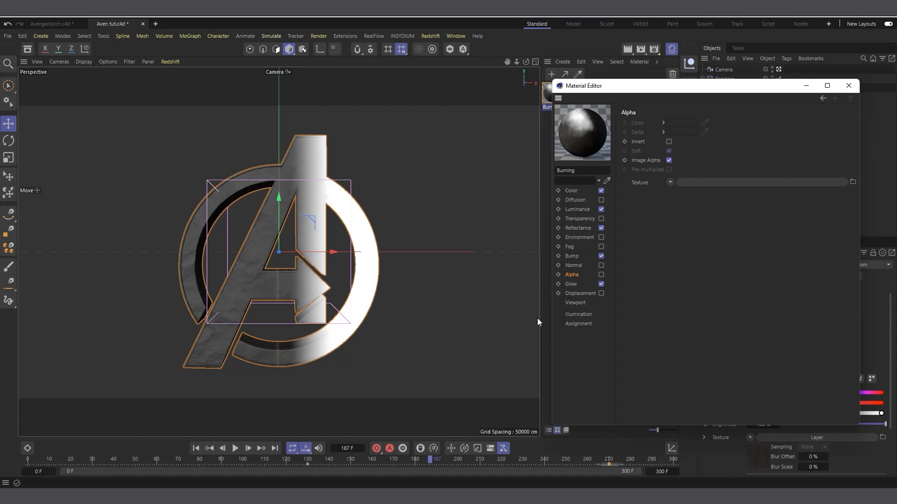
click(27, 450)
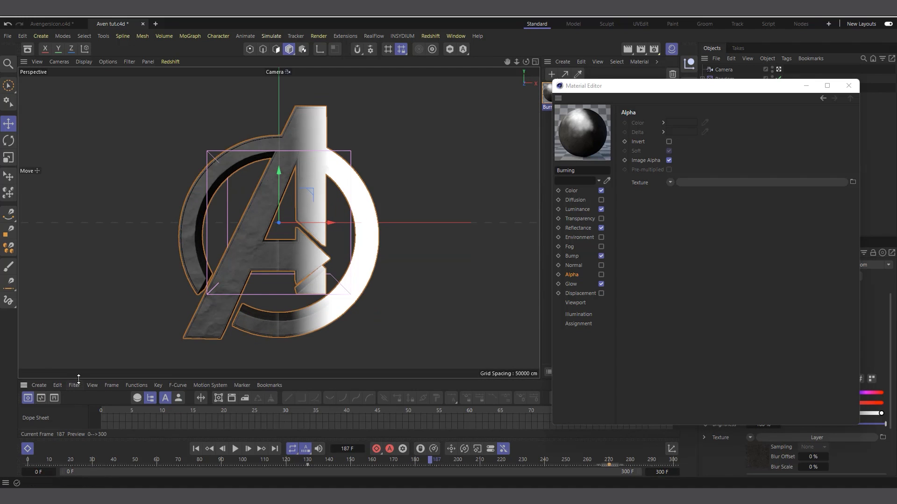
drag(78, 379, 82, 282)
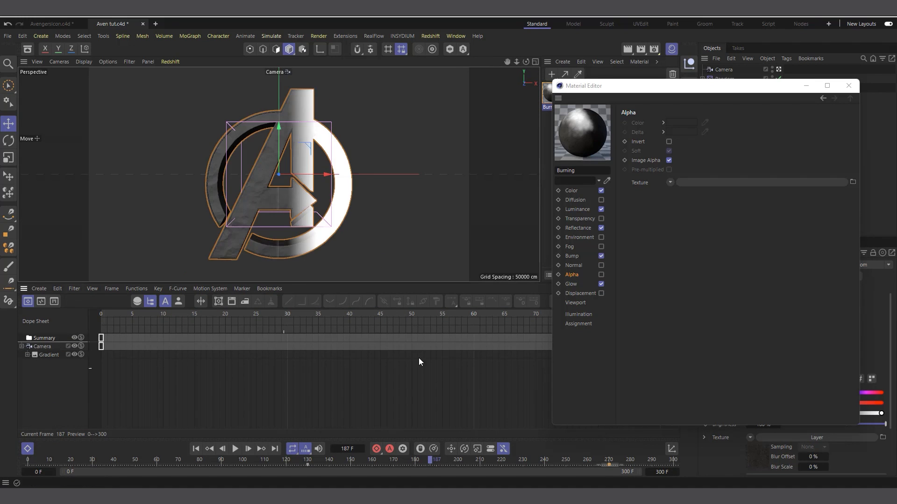
Paste the copied animated Gradient into the Burning material's Alpha texture and enable the Alpha channel
click(574, 276)
click(670, 182)
click(664, 238)
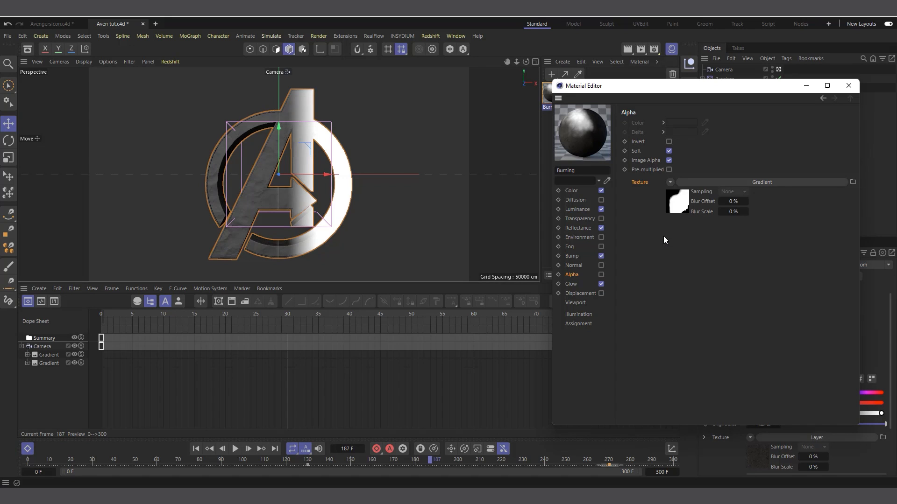
click(47, 355)
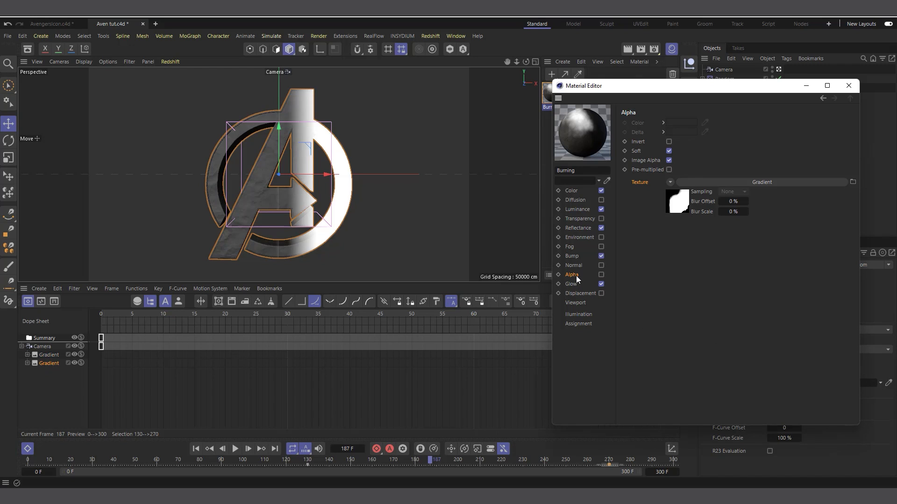
click(601, 275)
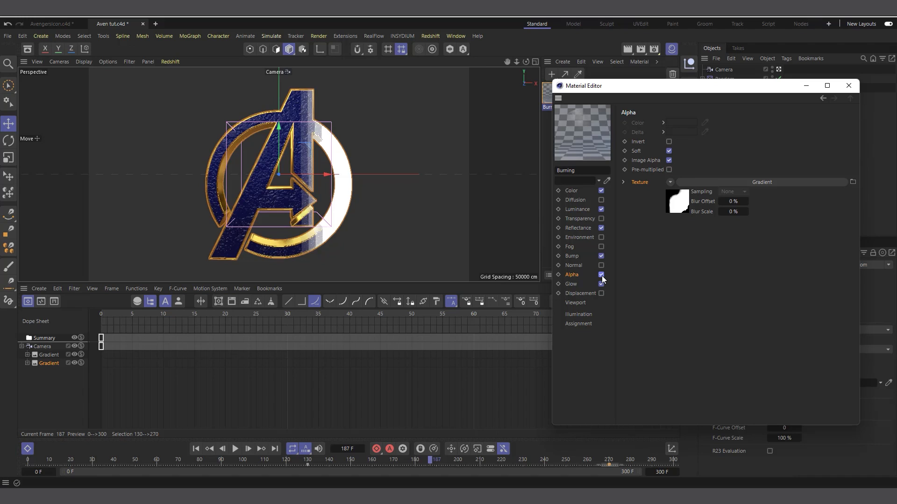
Set the Burning material's Luminance brightness to 0 %, look at its Color channel and close the Material Editor
click(582, 209)
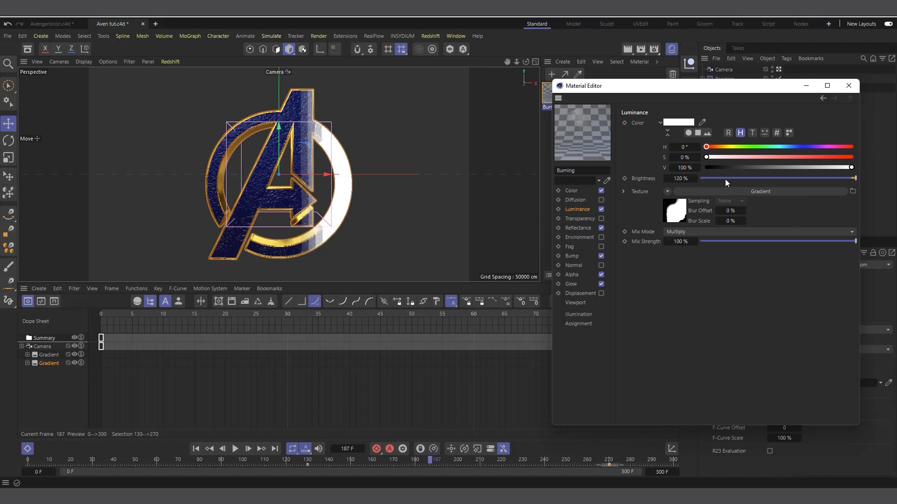
drag(728, 178, 642, 177)
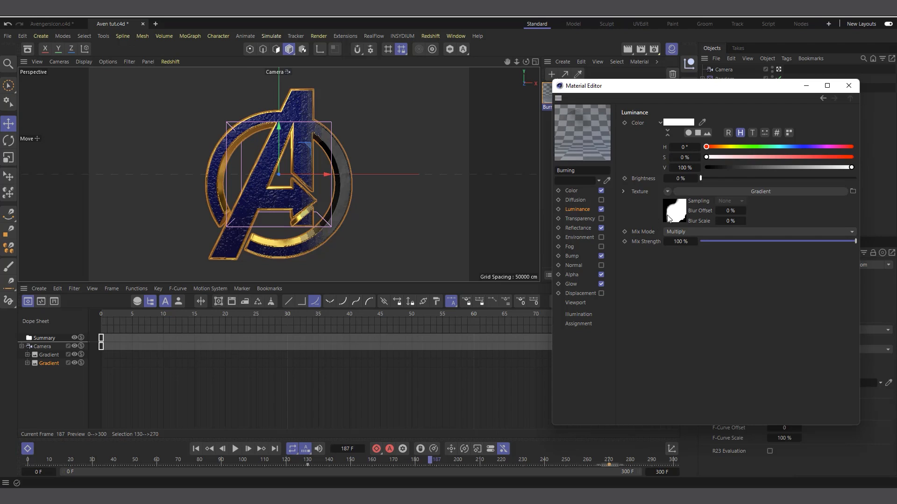
click(685, 231)
click(685, 232)
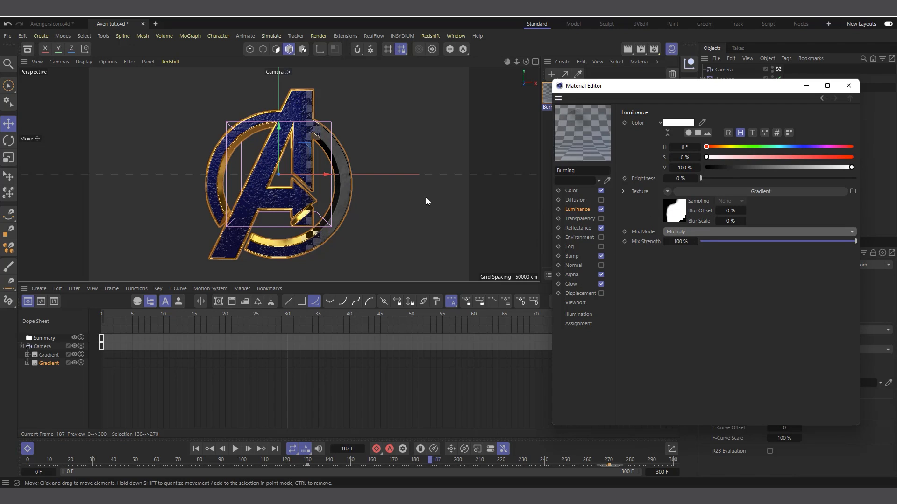
click(582, 192)
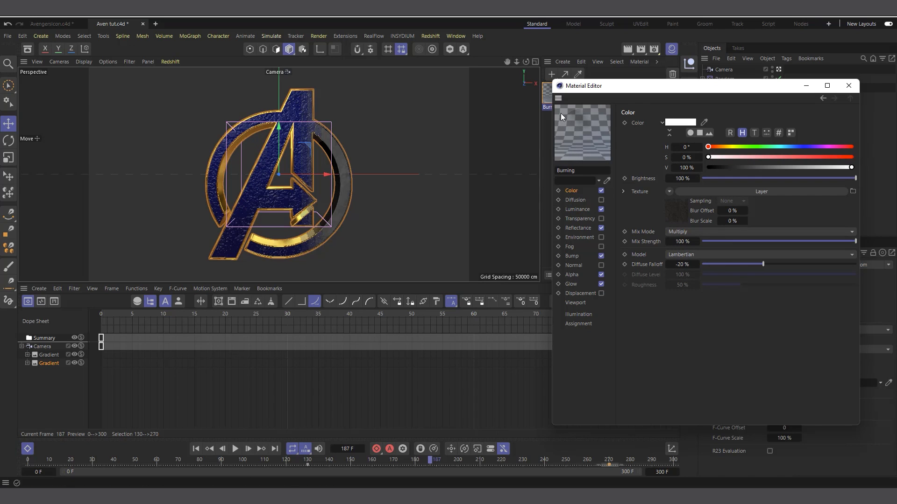
click(847, 87)
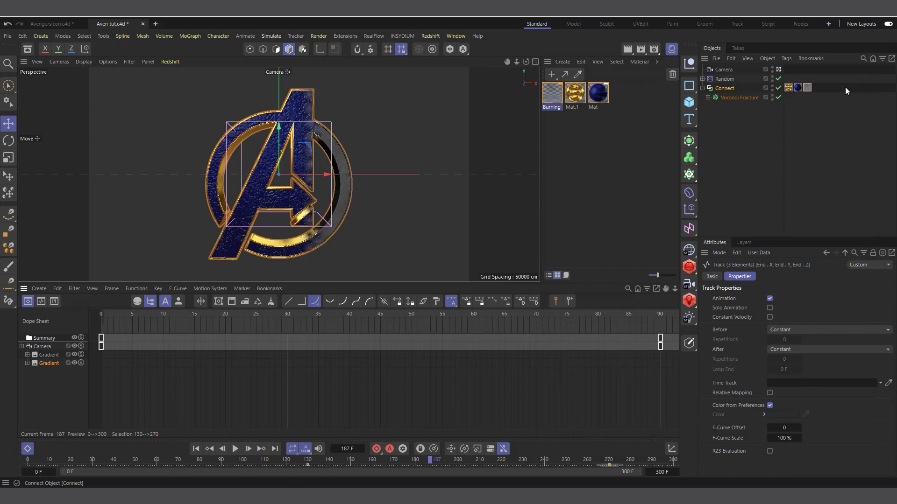
Play the animation to frame 210 and render the view to check the burning reveal
click(234, 449)
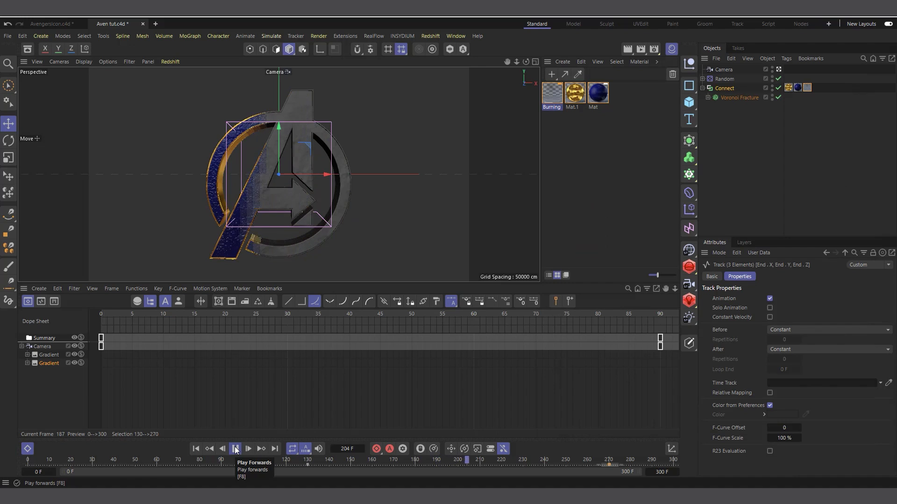
click(235, 449)
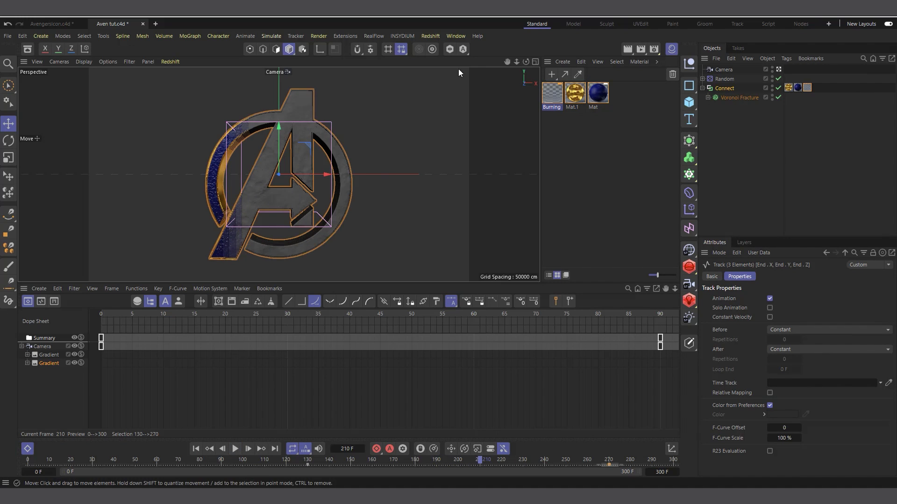
click(627, 50)
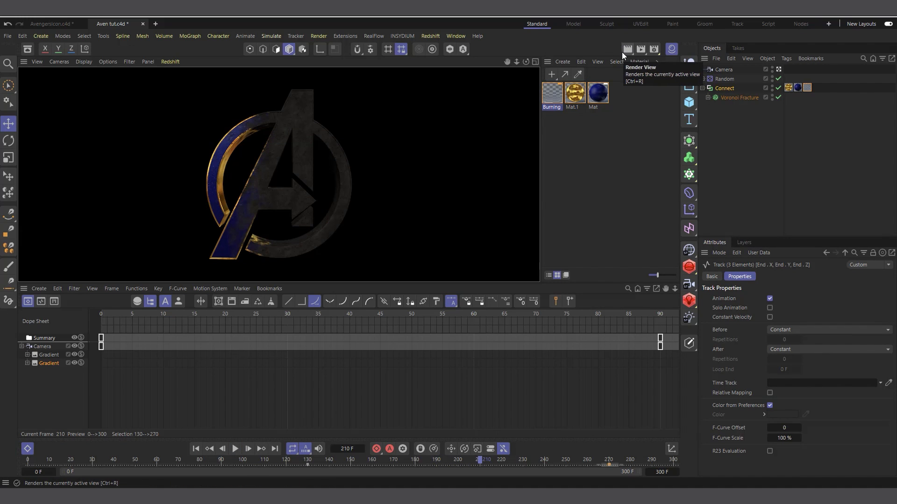
Replay from the start, hide the Dope Sheet timeline, run the animation to frame 207 and render the view
click(196, 449)
click(235, 449)
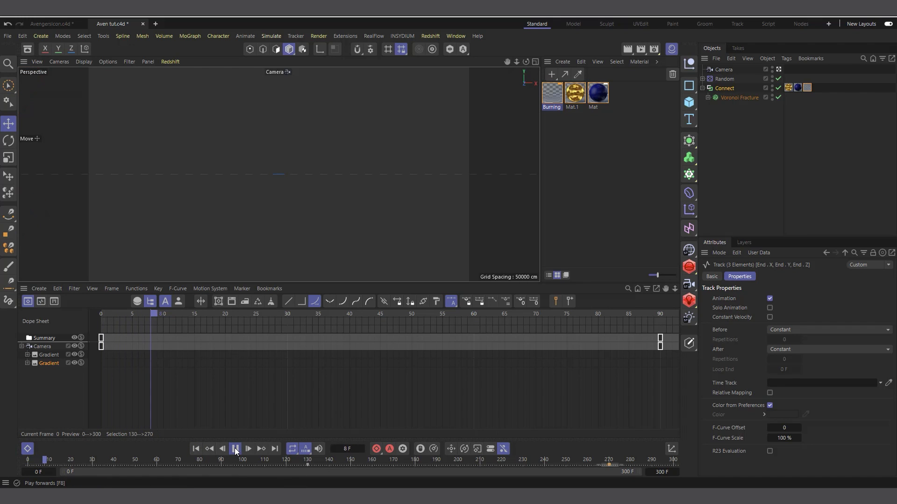
click(236, 449)
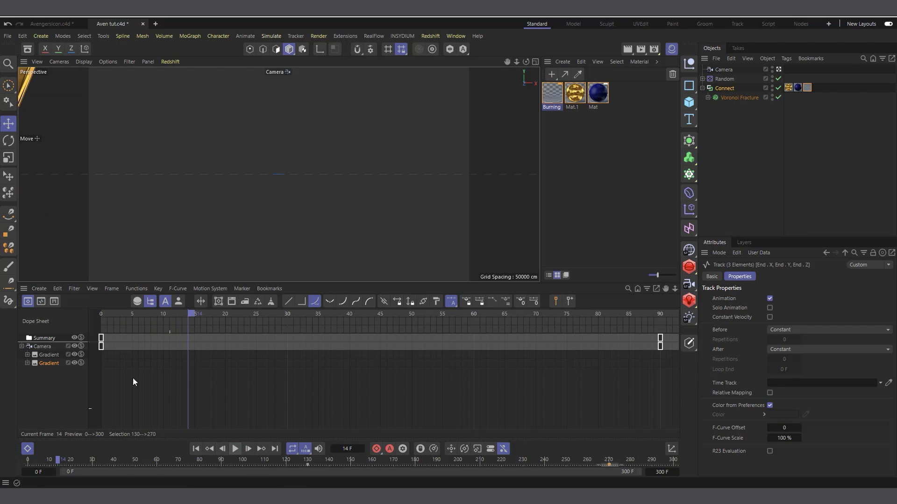
click(27, 449)
click(236, 448)
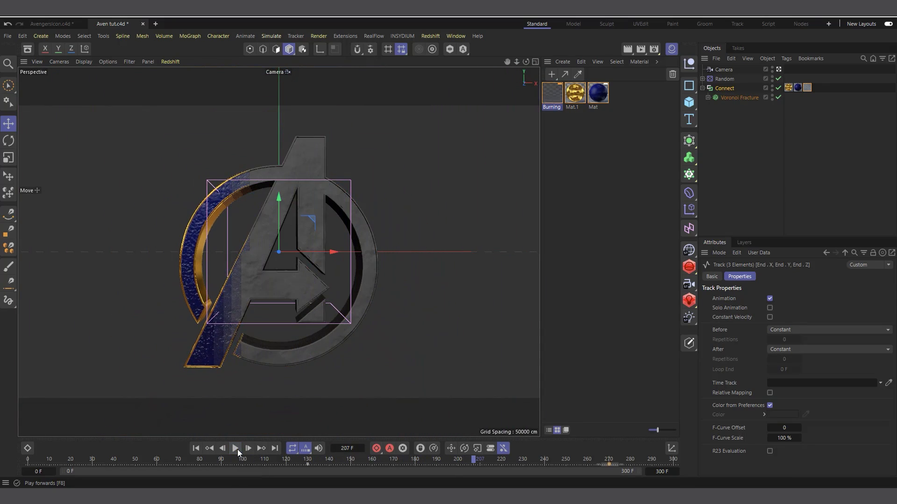
click(235, 448)
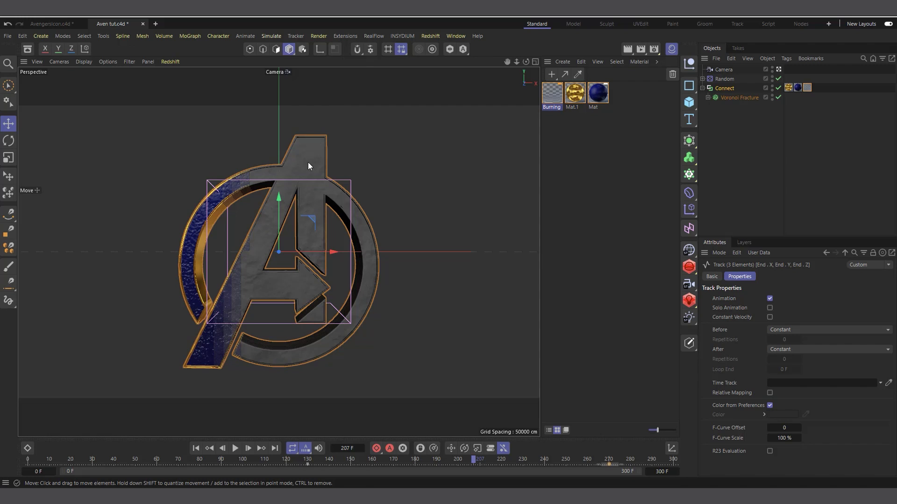
click(627, 49)
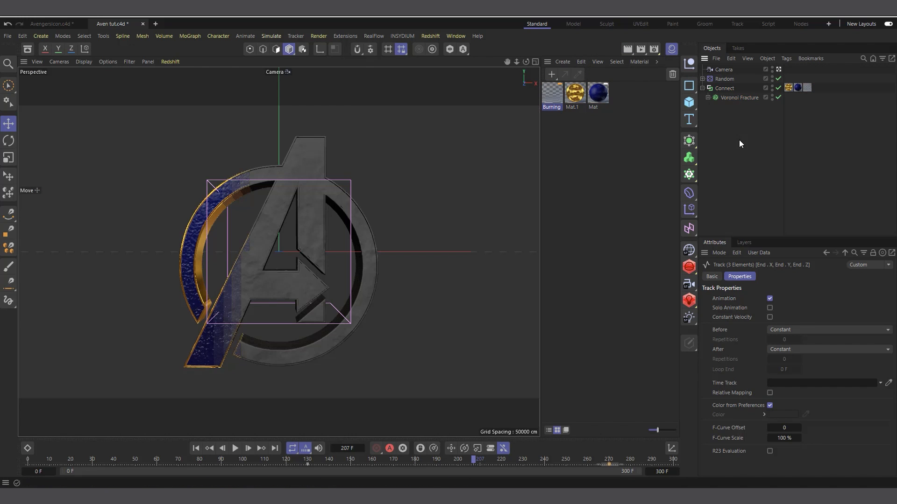
Replay the animation from the start to frame 58, and switch the Connect object off and back on to compare
click(724, 89)
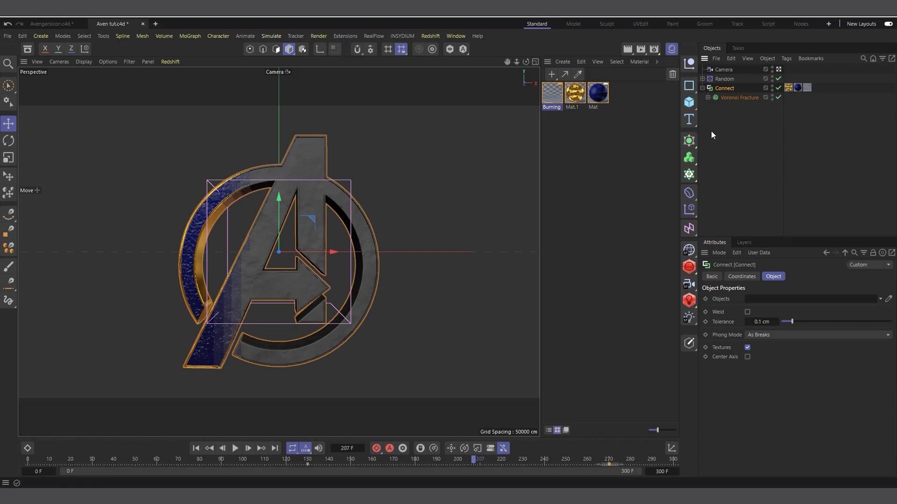
click(196, 448)
click(235, 448)
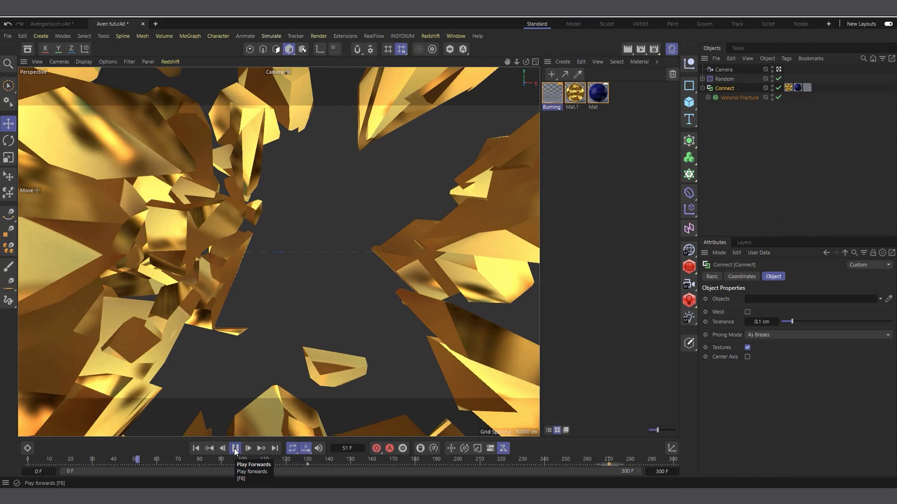
click(234, 449)
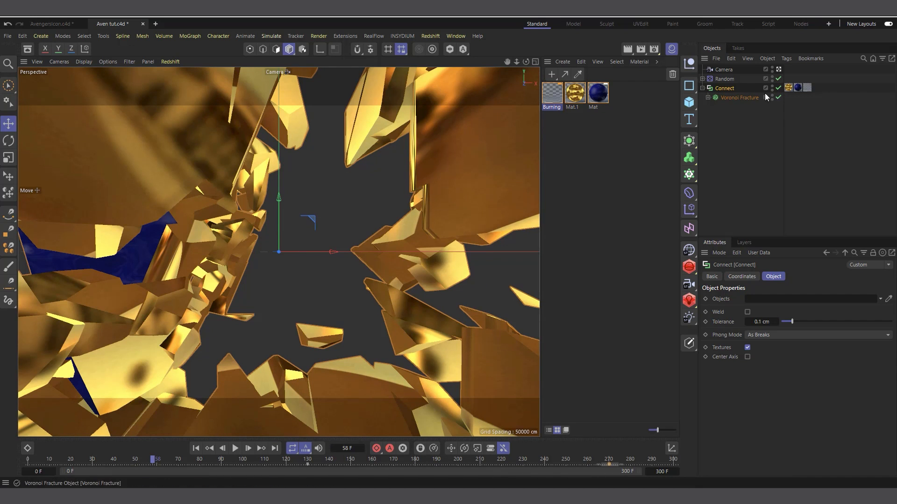
click(778, 88)
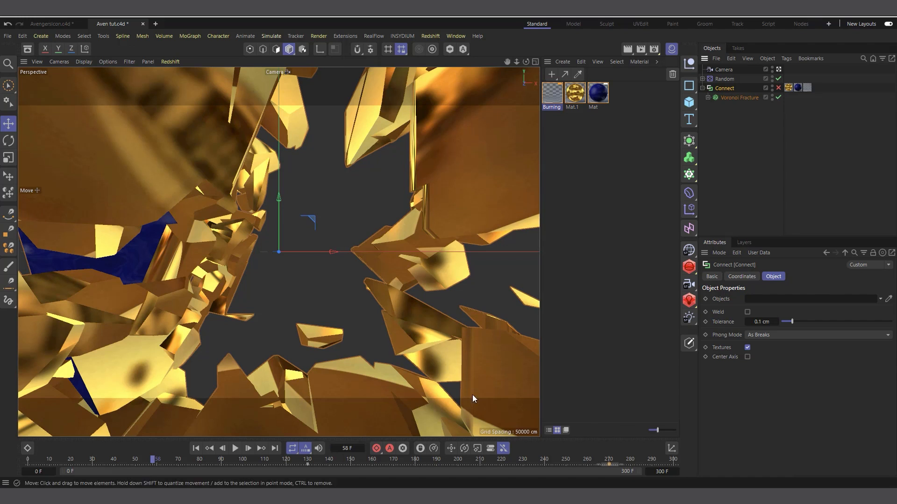
click(778, 88)
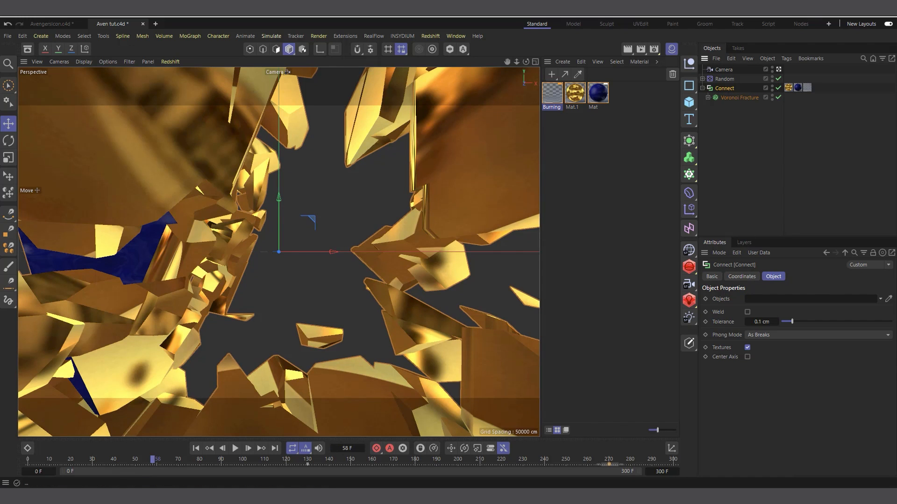
At frame 120, keyframe the Voronoi Fracture's Enabled property on and the Connect object's Enabled property off
click(738, 98)
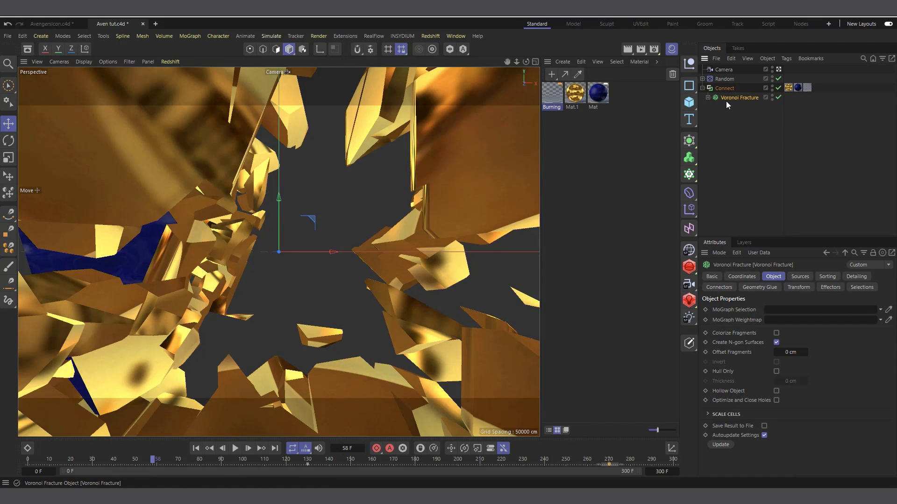
click(285, 461)
drag(287, 460, 286, 461)
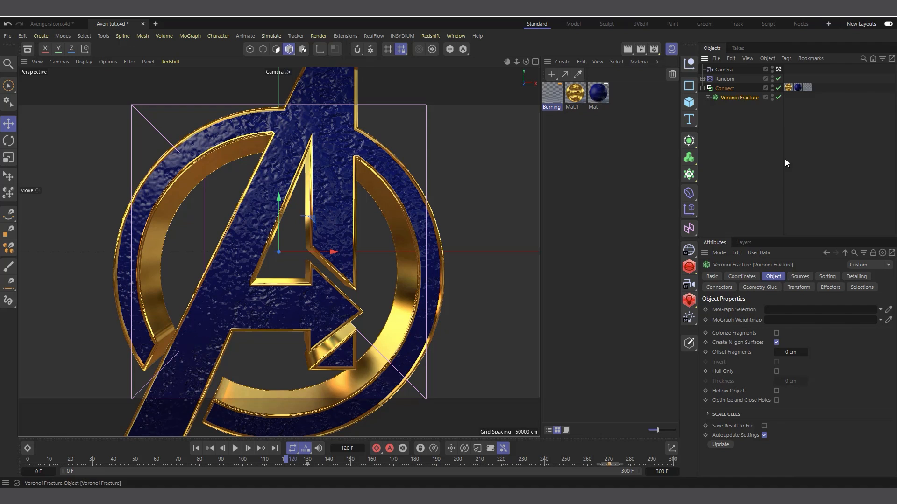
click(714, 277)
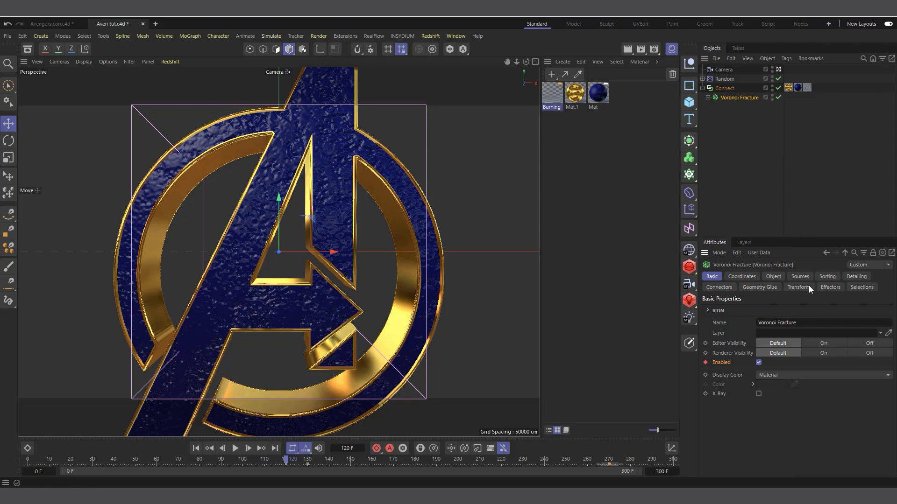
click(722, 88)
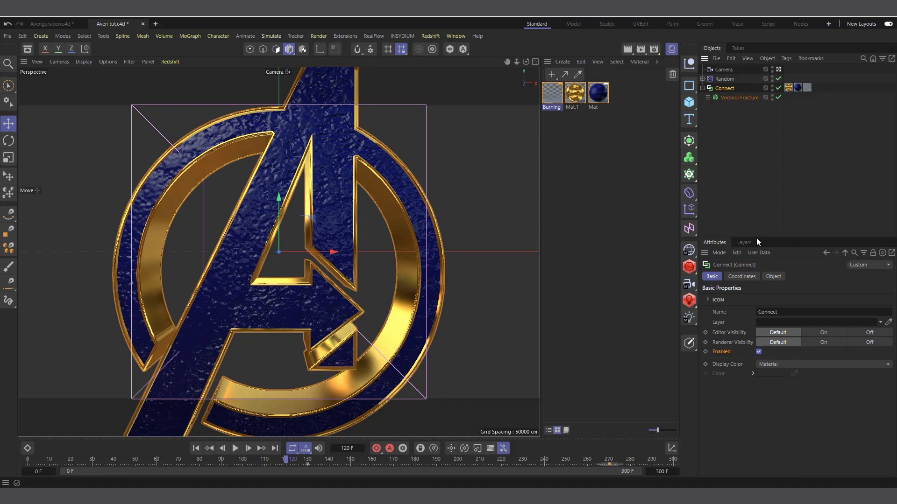
click(759, 352)
click(705, 352)
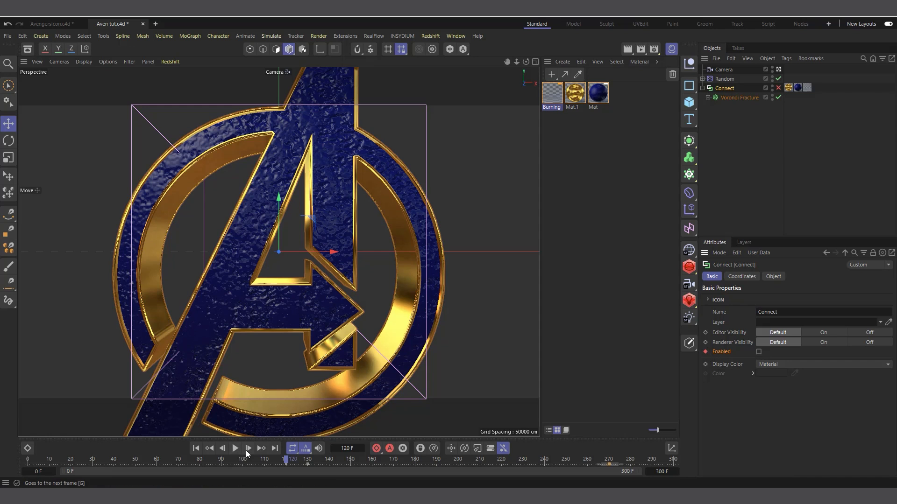
At frame 121, keyframe the Connect object's Enabled property on and the Voronoi Fracture's Enabled property off
click(248, 448)
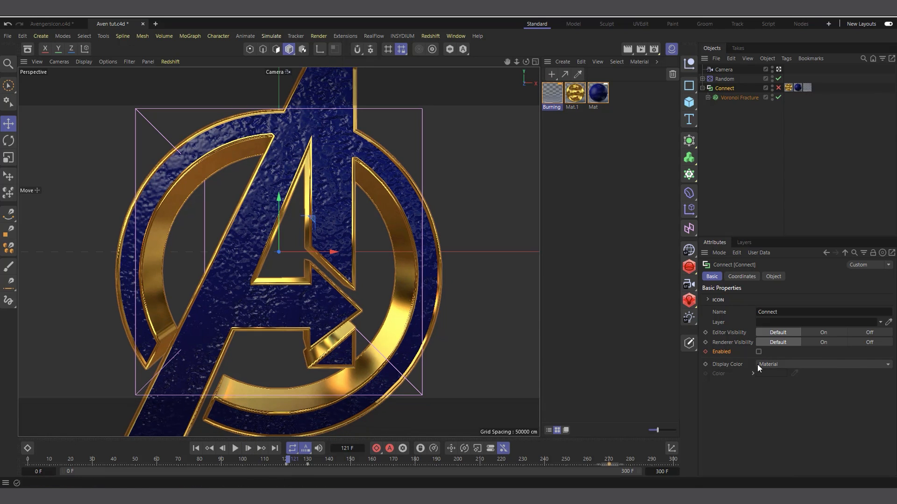
click(759, 352)
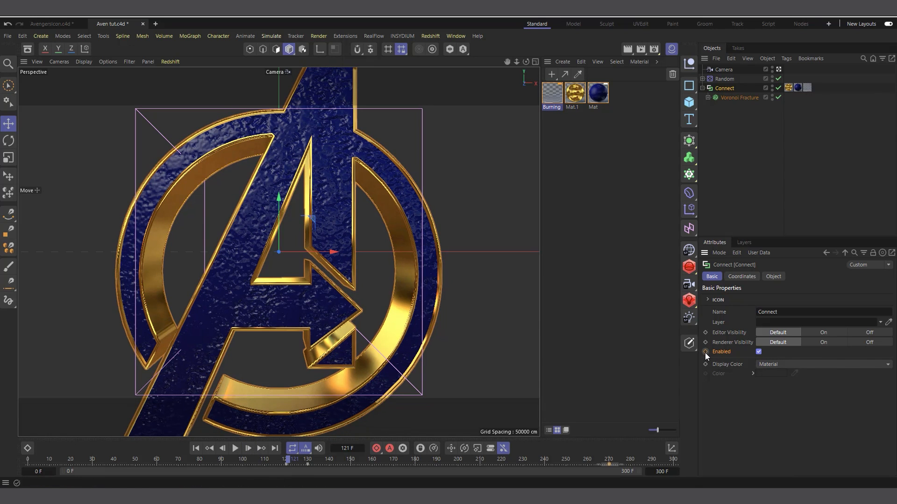
click(734, 97)
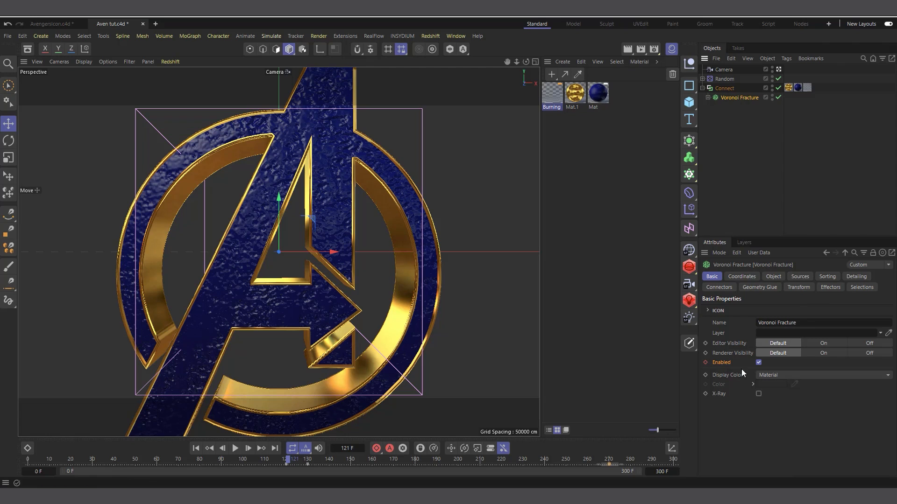
click(758, 363)
Scrub and play through the frames around 120 to check the switch between the Voronoi Fracture and Connect objects
drag(289, 461, 284, 462)
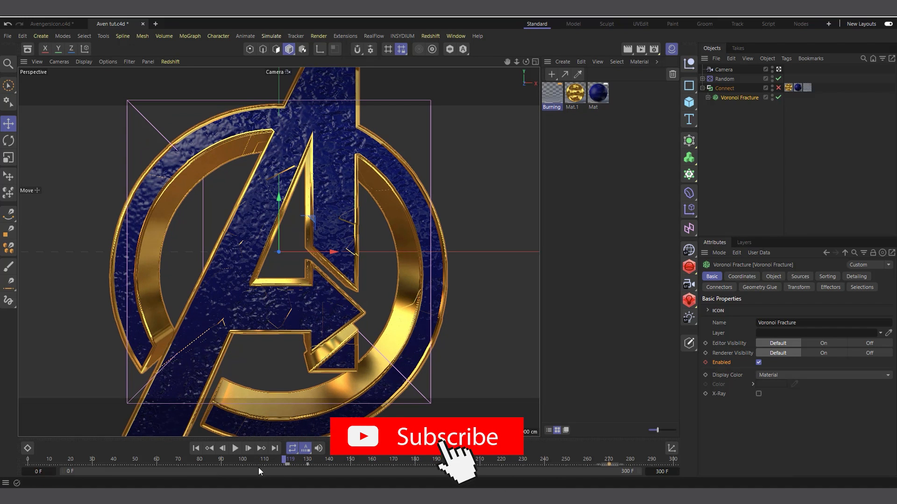
click(235, 449)
click(235, 449)
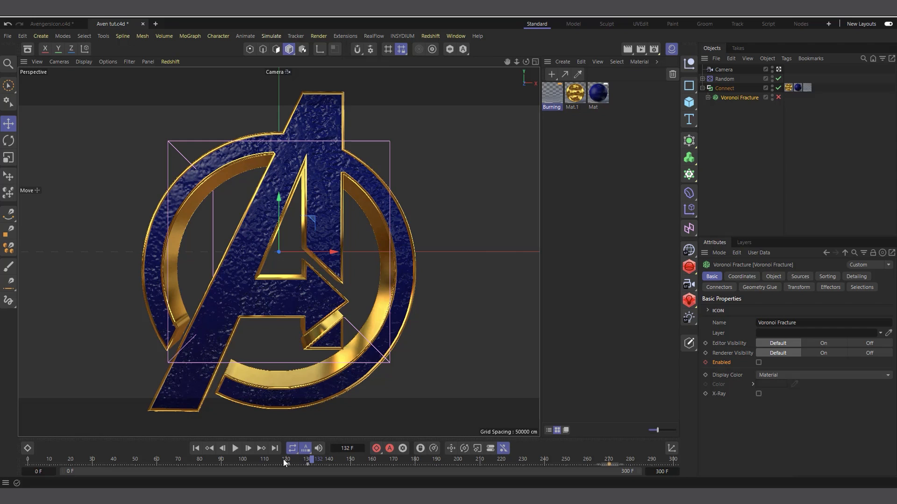
click(235, 448)
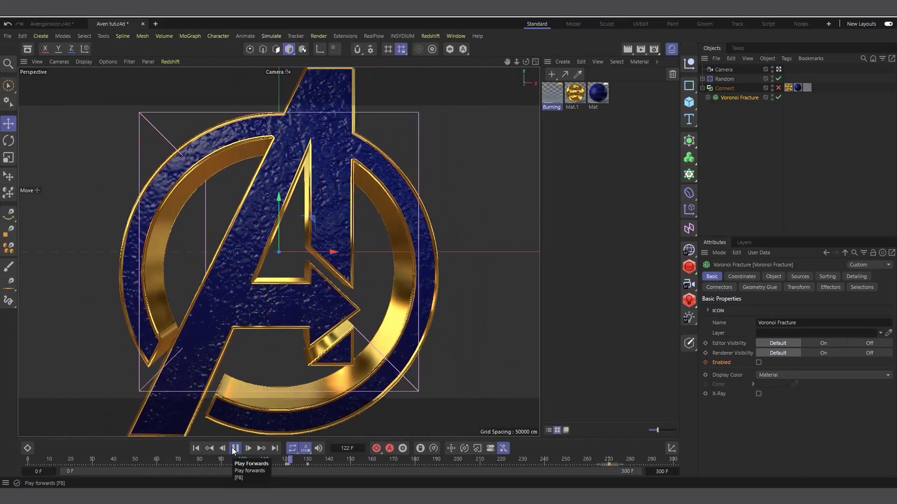
click(234, 448)
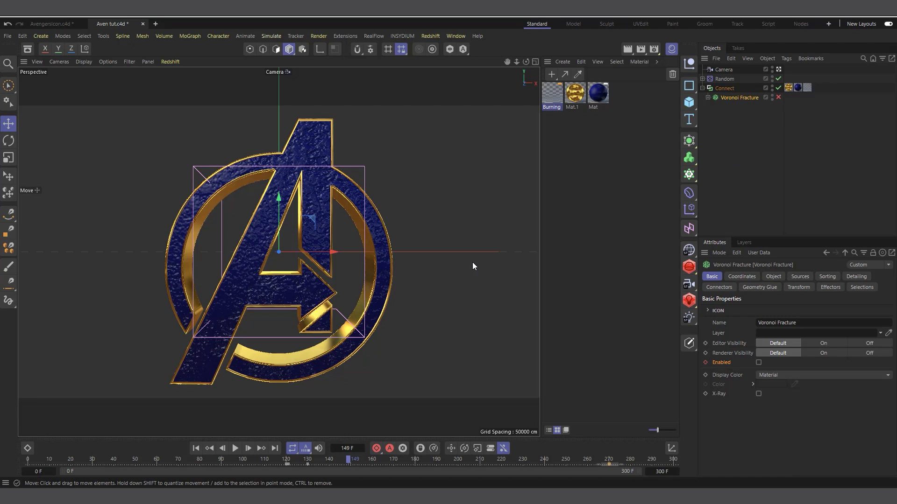
Add a Jiggle deformer and place it below the Connect object in the object hierarchy
click(717, 123)
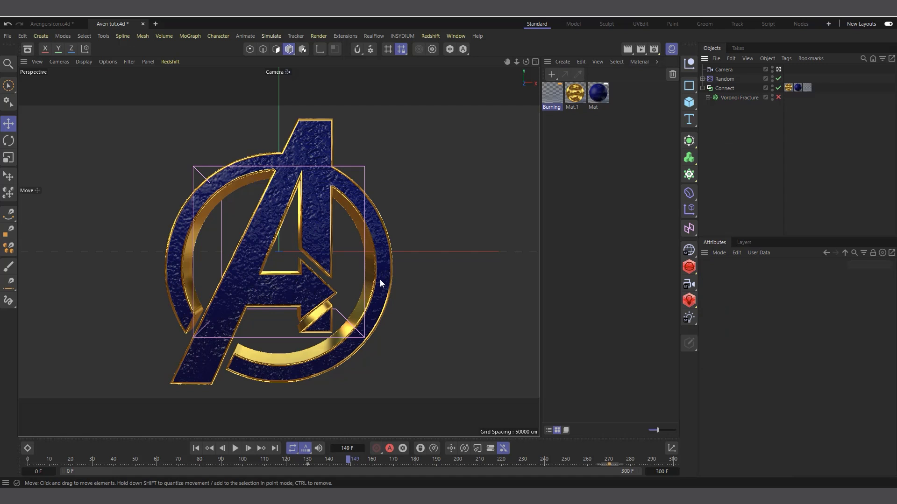
click(689, 193)
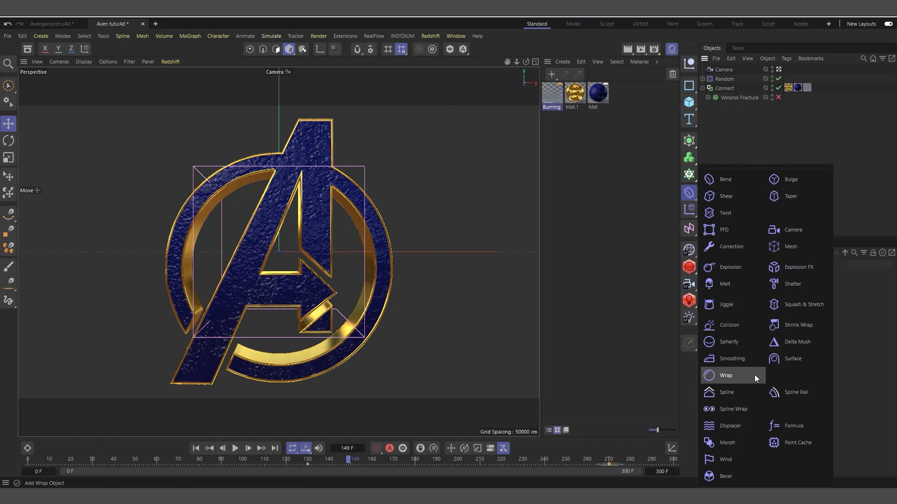
click(719, 305)
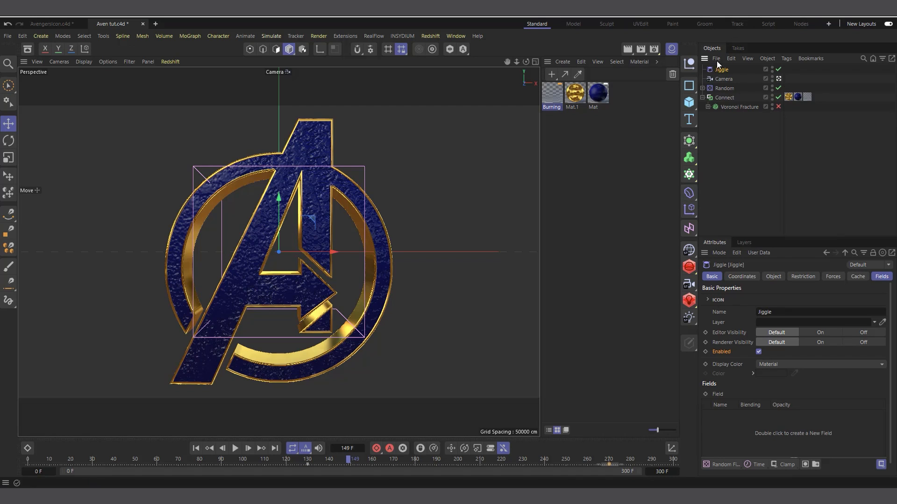
drag(720, 69, 729, 177)
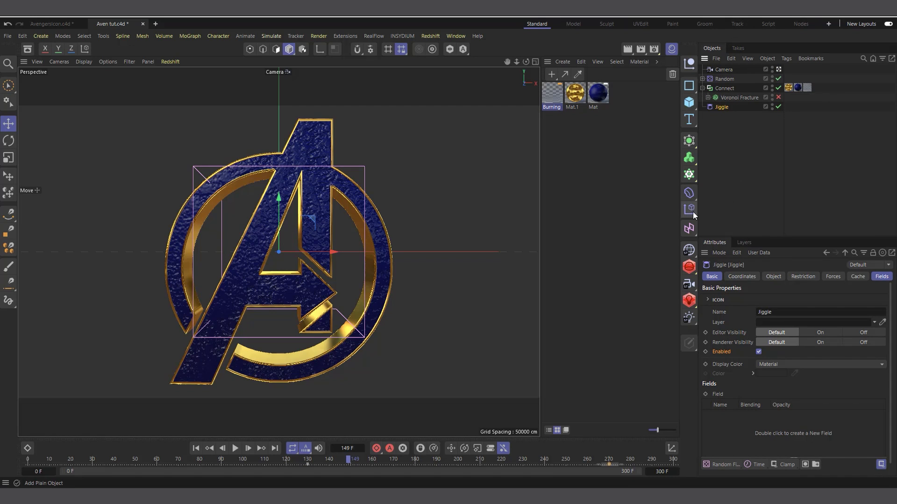
Add a PolyFX object and place it between the Connect object and the Jiggle deformer in the hierarchy
click(689, 174)
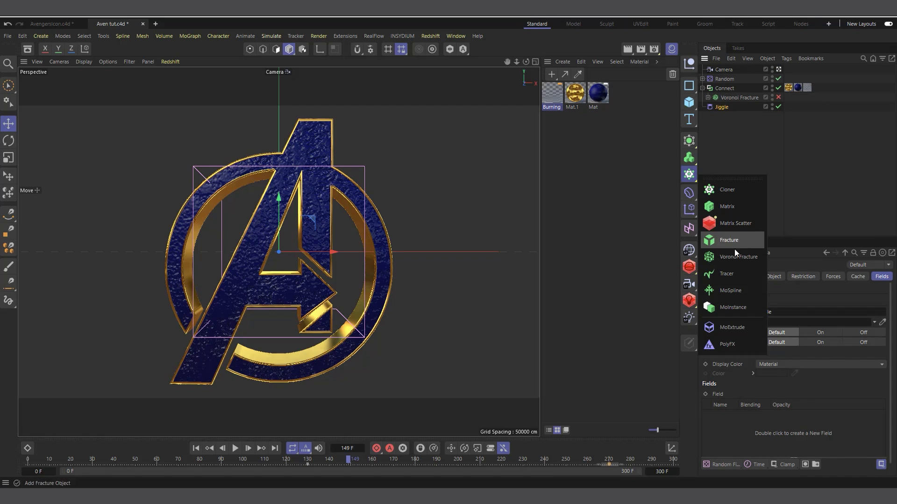
click(726, 345)
drag(728, 73, 724, 114)
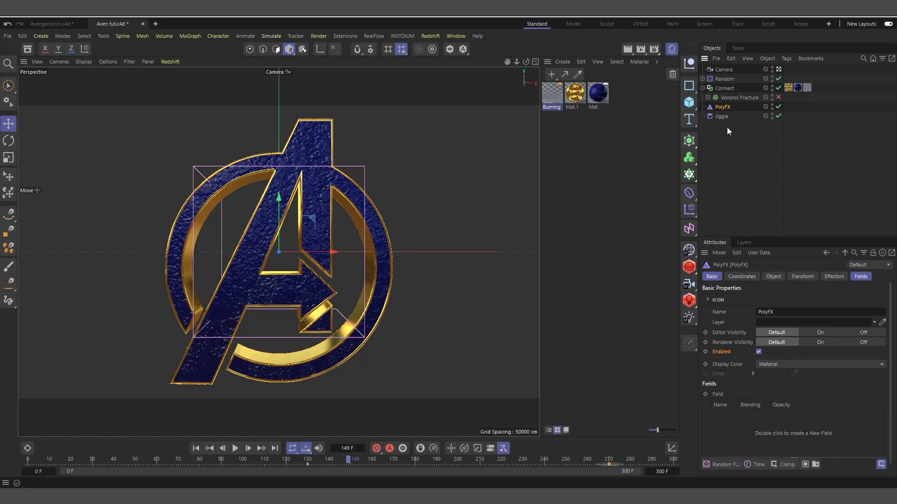
Set the Jiggle deformer's Stiffness to 0%
click(724, 117)
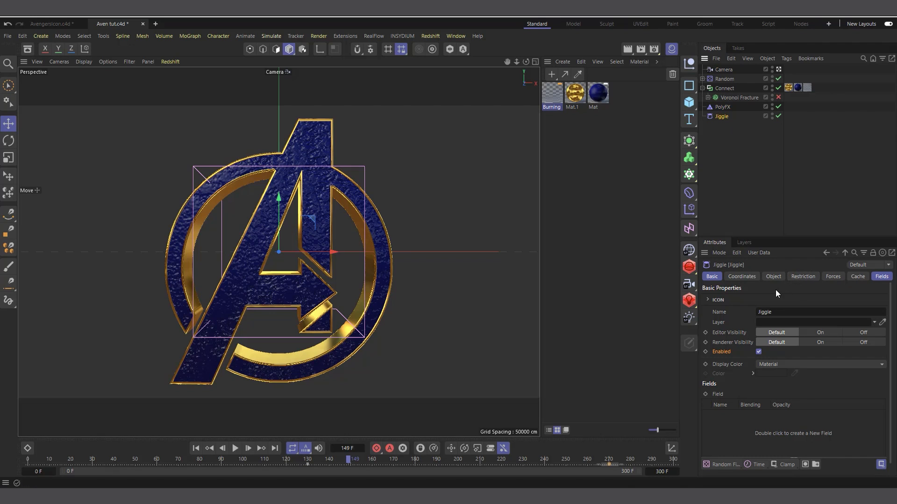
click(773, 277)
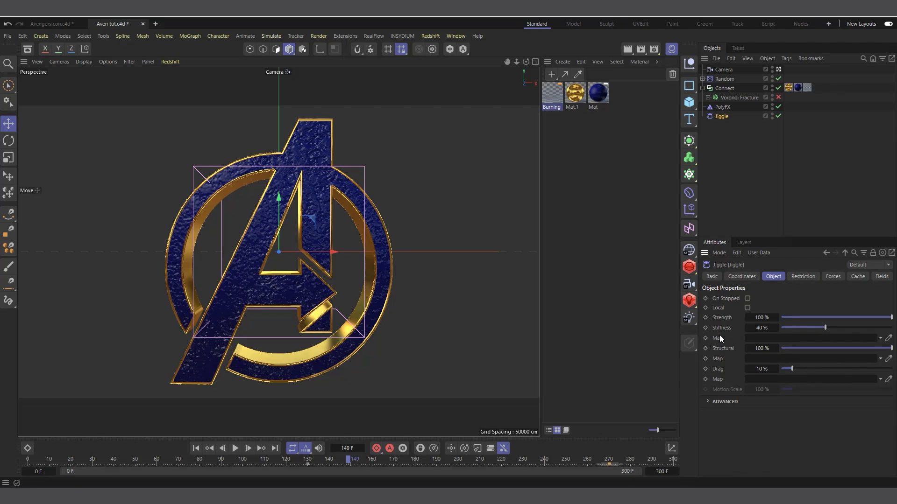
drag(820, 329, 779, 329)
Make the PolyFX and Jiggle objects children of the Connect object, below the Voronoi Fracture
drag(736, 144, 720, 114)
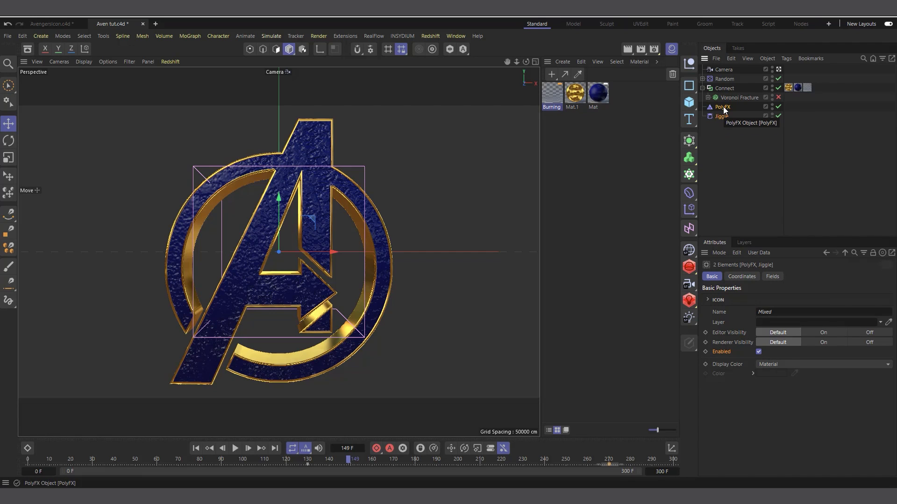
mouse_move(728, 110)
mouse_down()
mouse_move(730, 103)
mouse_move(731, 112)
mouse_up()
click(731, 110)
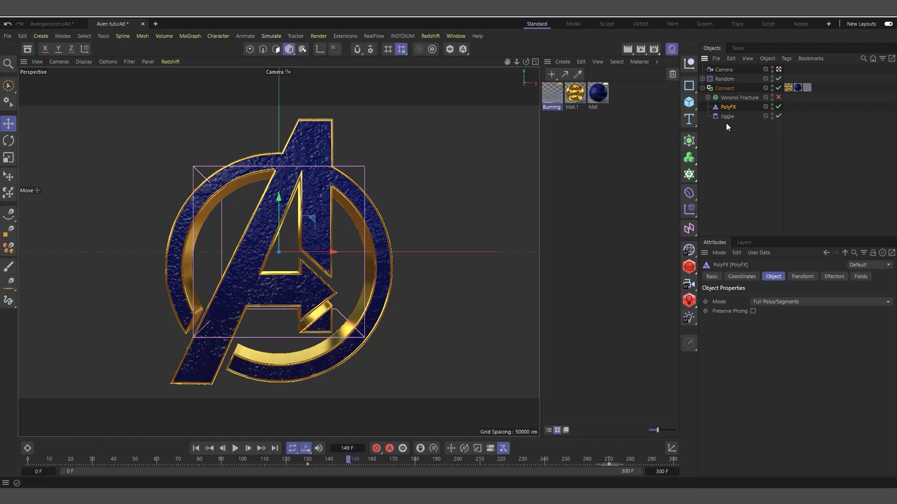
At frame 120, turn off the Enabled property of the PolyFX and Jiggle objects together and keyframe it
click(731, 116)
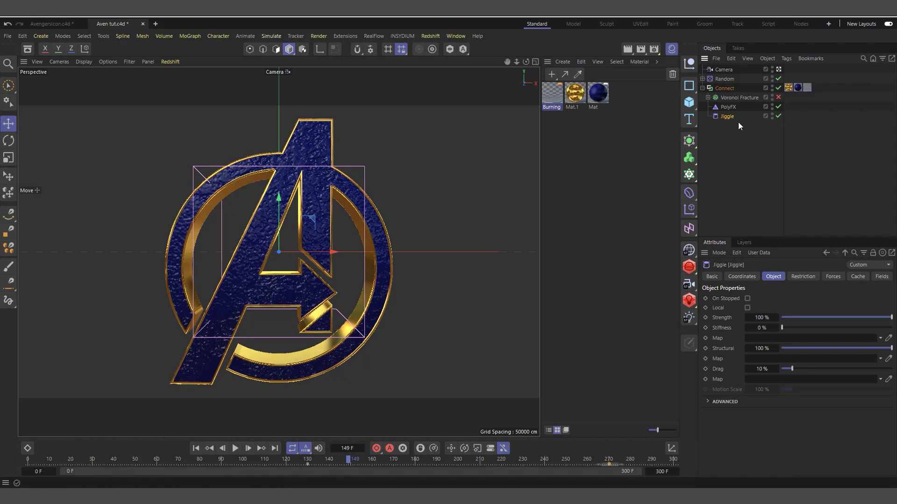
click(287, 464)
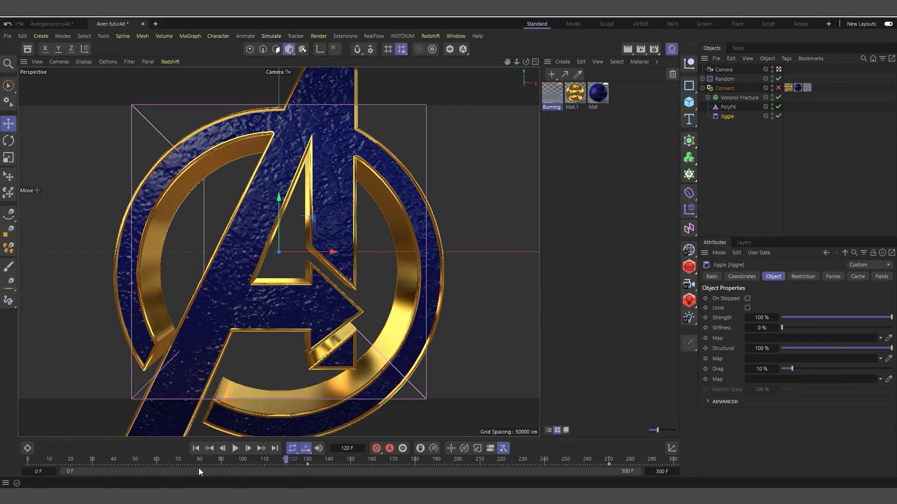
click(248, 447)
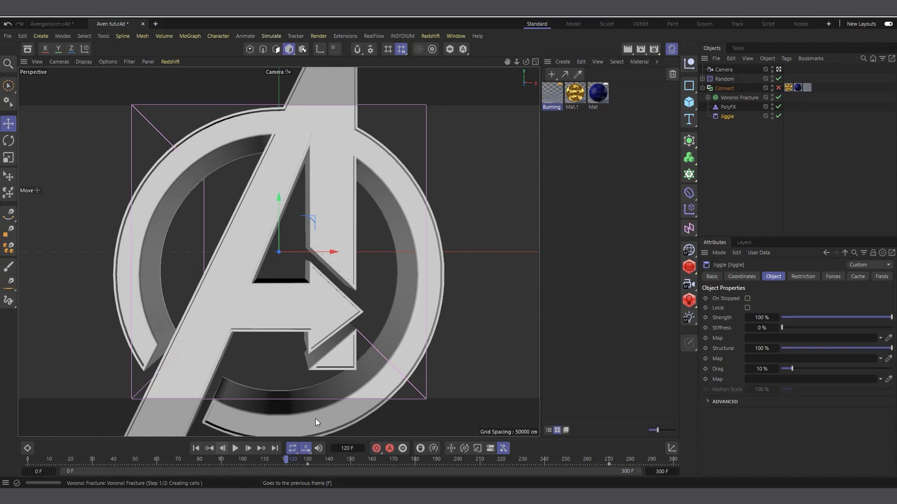
drag(728, 134, 726, 106)
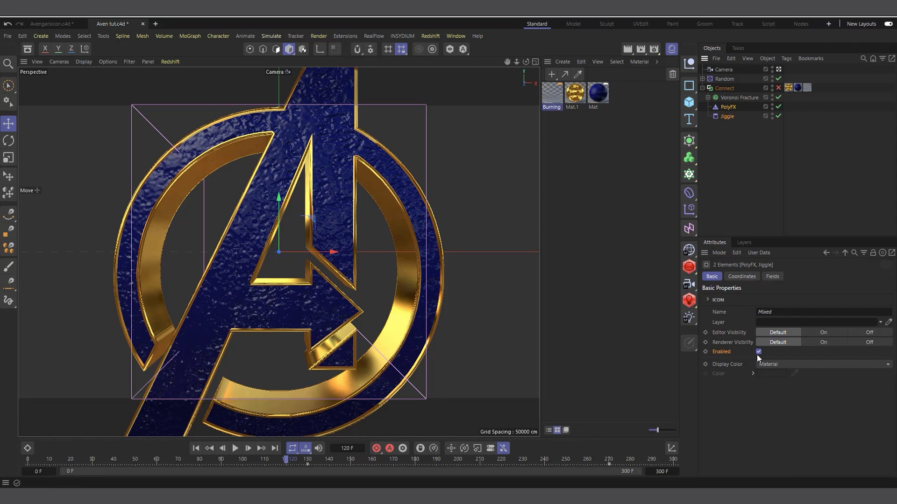
click(758, 352)
click(705, 353)
At frame 121, turn on the Enabled property of the PolyFX and Jiggle objects and keyframe it
click(248, 448)
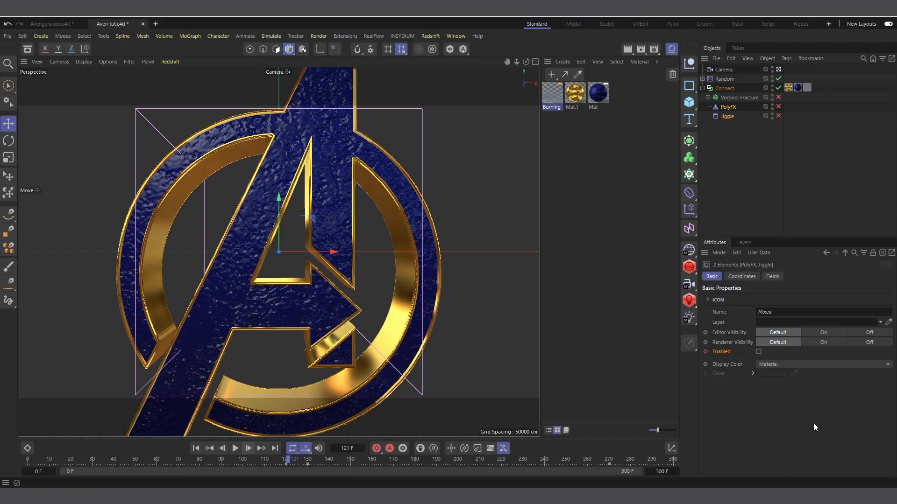
click(759, 351)
click(706, 353)
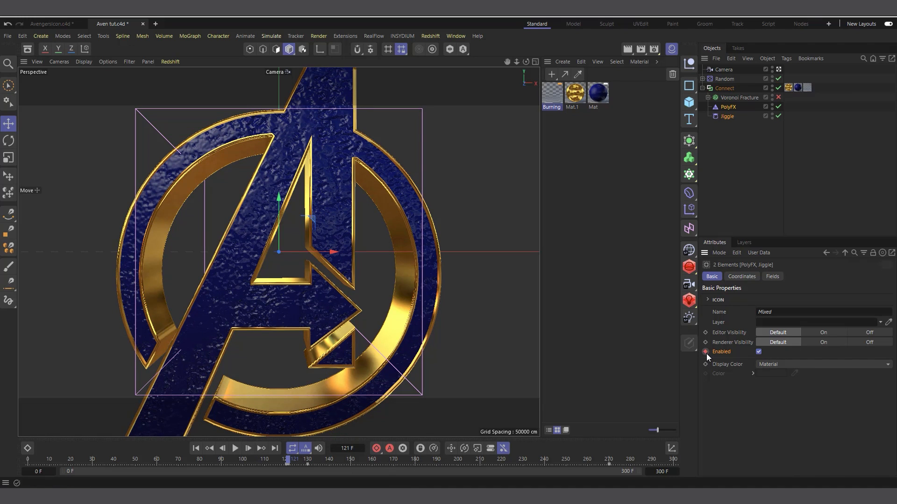
Play the animation from the previous keyframe to check when PolyFX and Jiggle switch on
click(209, 448)
click(235, 448)
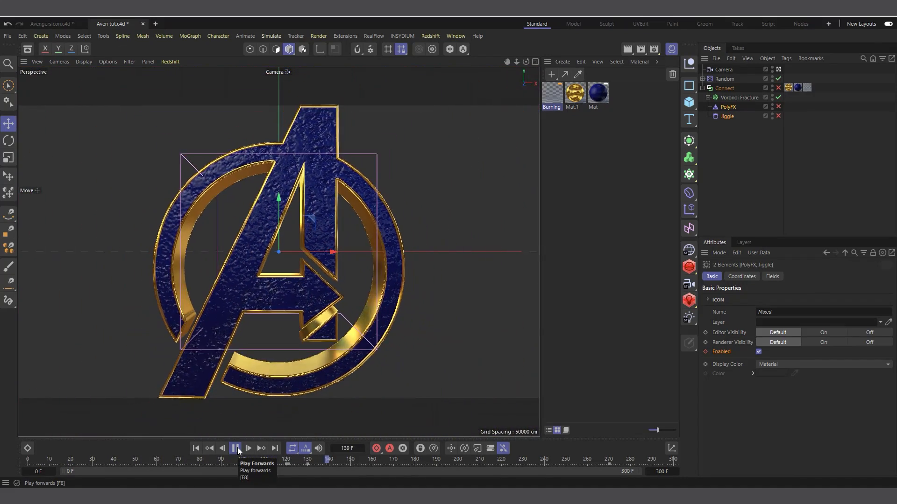
click(235, 449)
Set the PolyFX transform scale to 1.02 on X and slightly increase the Y and Z scale
click(728, 115)
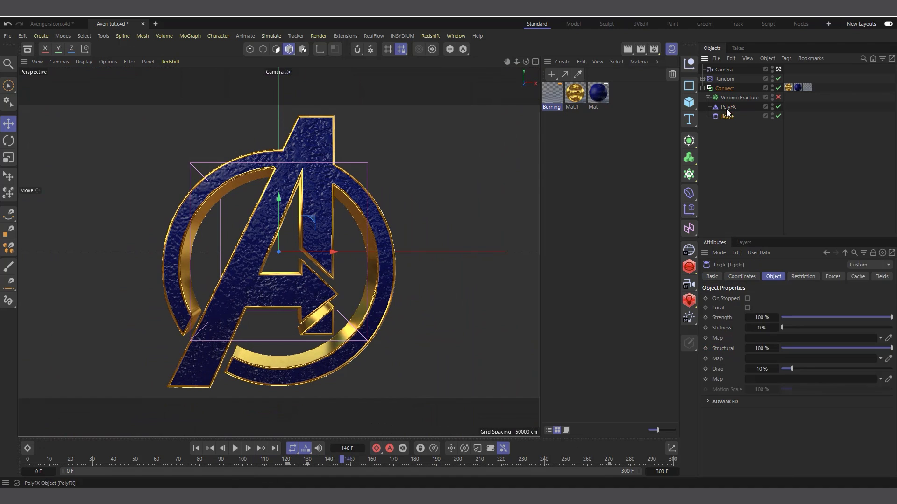
click(726, 107)
click(802, 277)
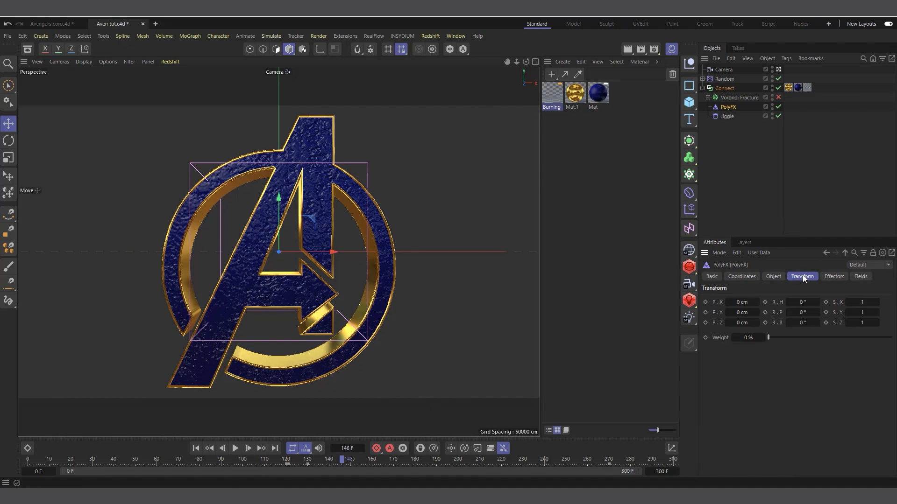
click(877, 302)
click(877, 303)
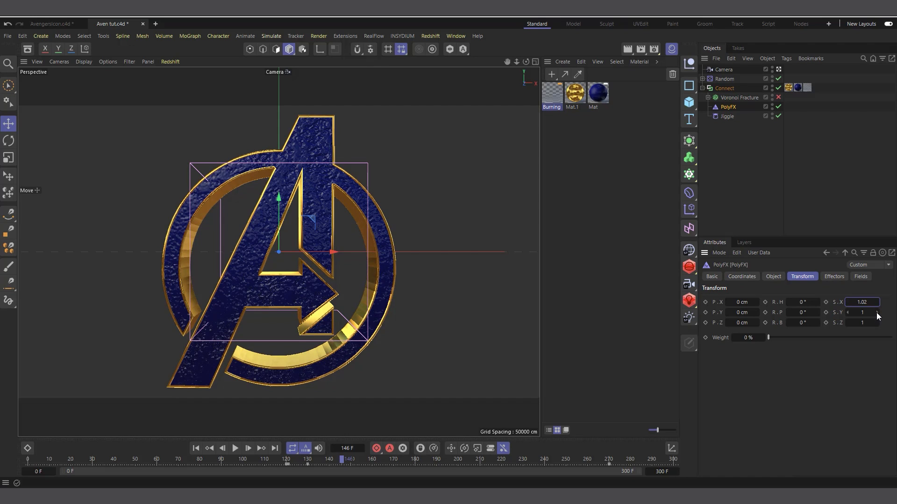
click(877, 313)
click(877, 313)
click(877, 323)
Hide the material manager, add a Turbulence force, and place it below the Connect group in the hierarchy
click(725, 117)
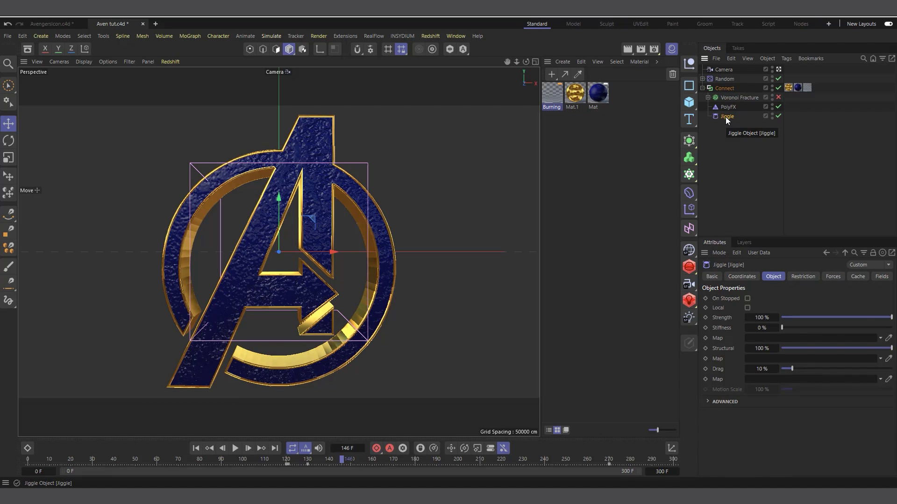
click(670, 50)
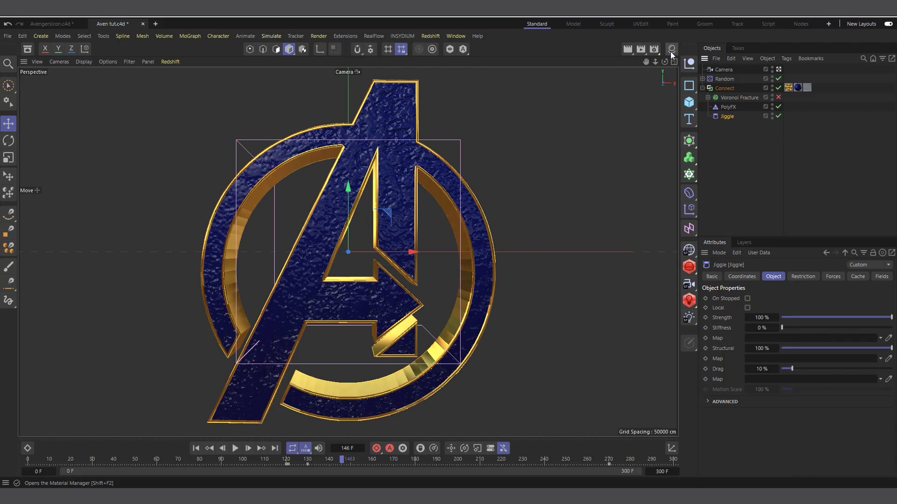
click(270, 36)
mouse_move(271, 52)
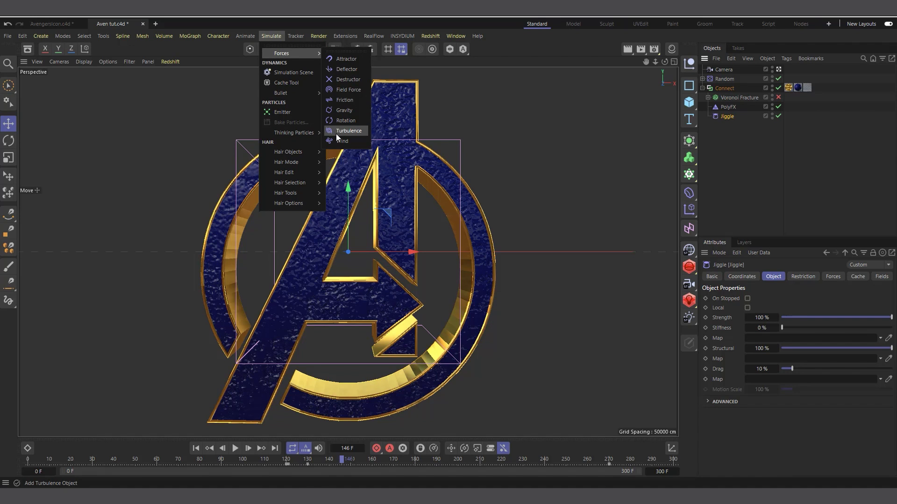
click(336, 134)
drag(722, 70, 735, 186)
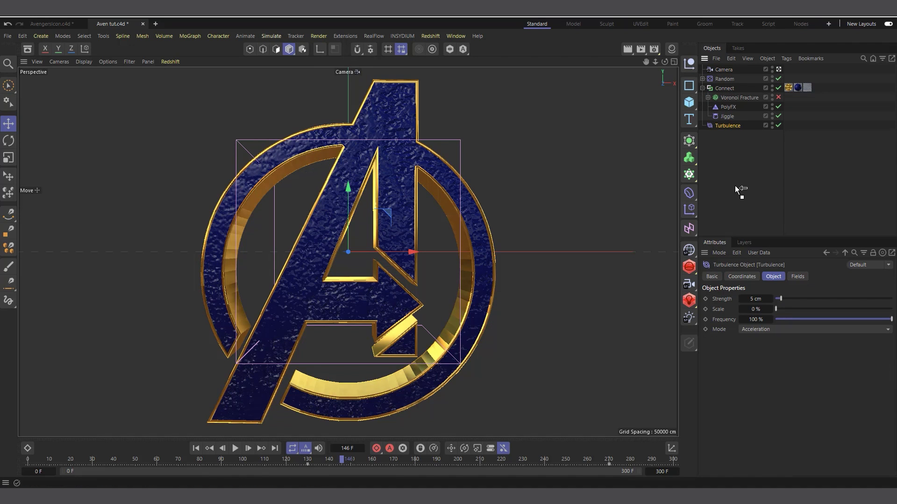
Set the Turbulence's Strength to 70 cm, Frequency to 10% and Scale to about 36%
click(847, 299)
drag(853, 299, 854, 299)
click(752, 298)
text(70)
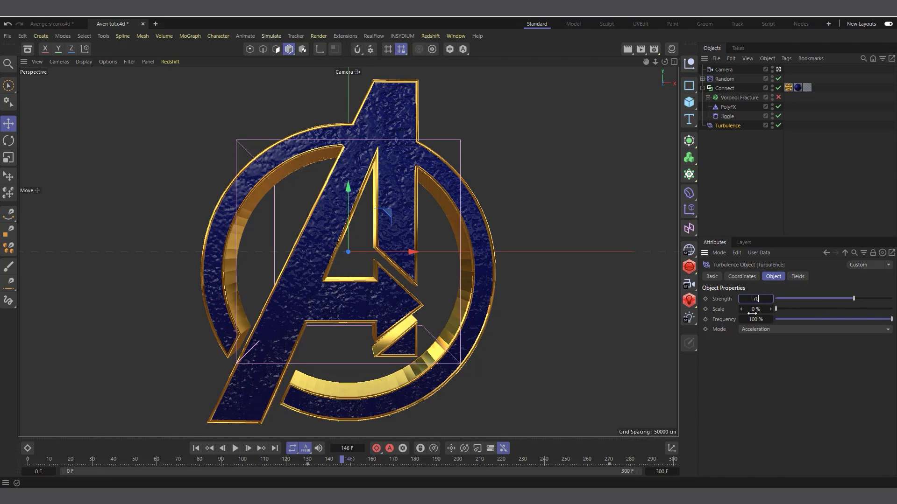
click(781, 319)
click(753, 319)
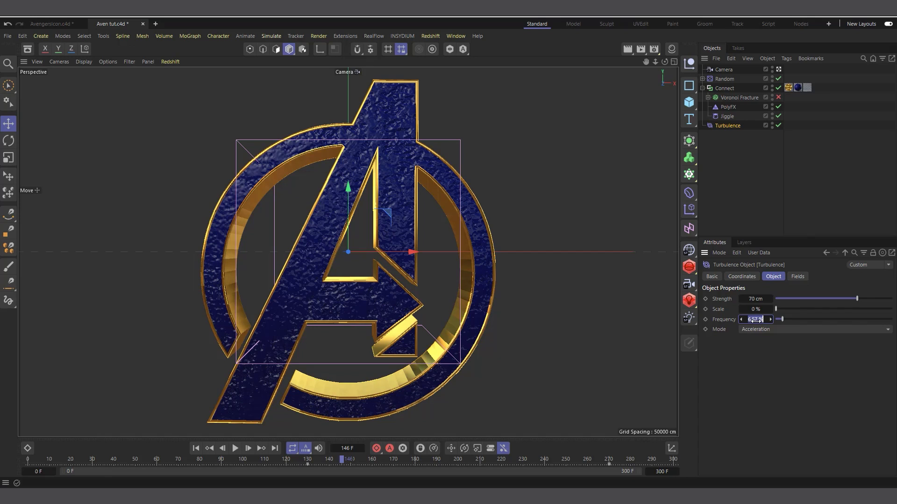
text(10)
drag(797, 310, 813, 310)
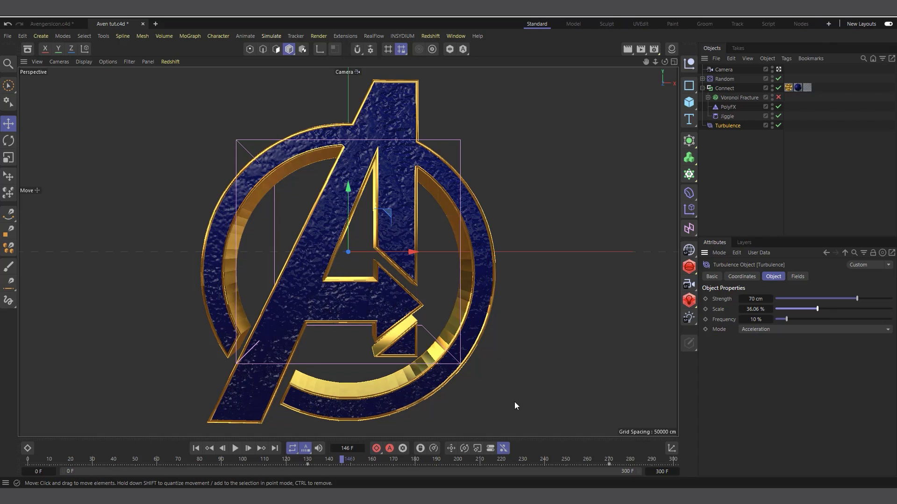
Return to the first frame, add the Turbulence to the Jiggle deformer's Forces, and play the animation to check the effect
click(196, 448)
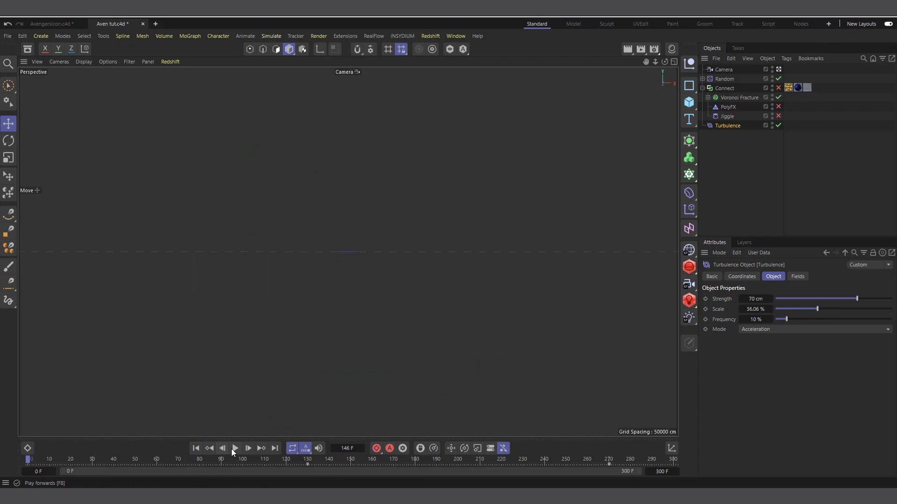
click(728, 116)
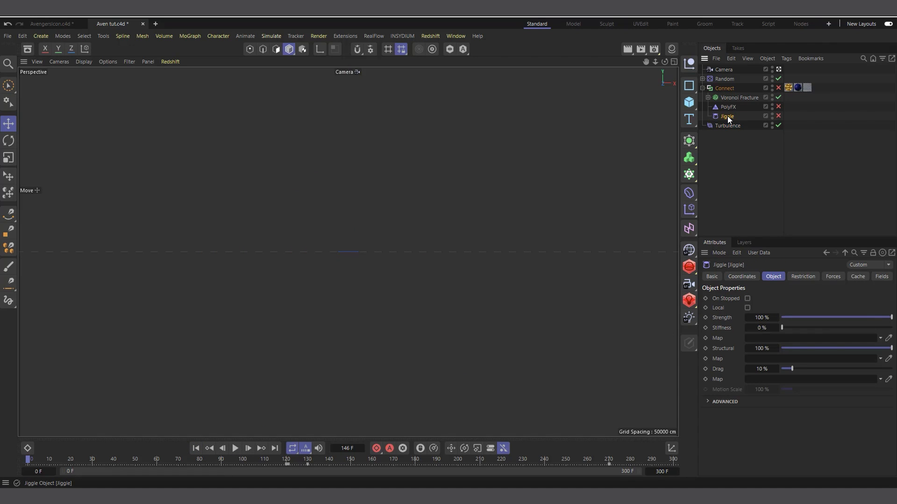
click(832, 277)
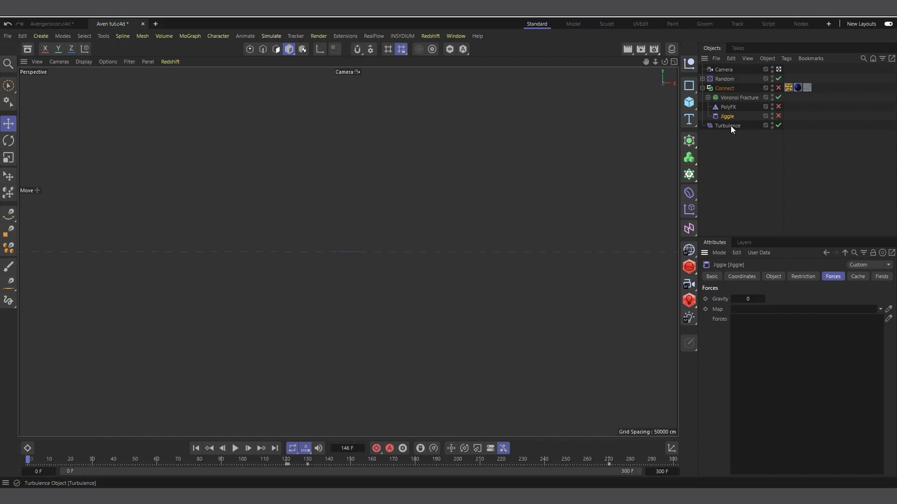
drag(729, 125, 772, 339)
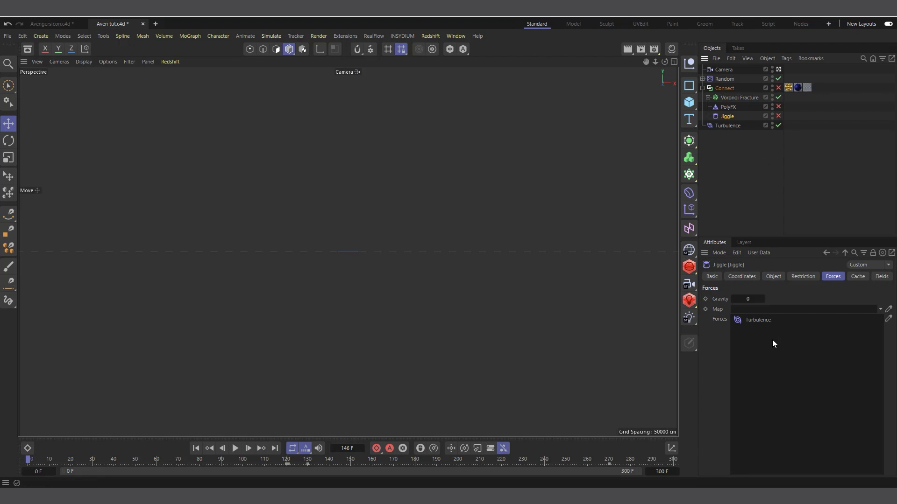
click(235, 448)
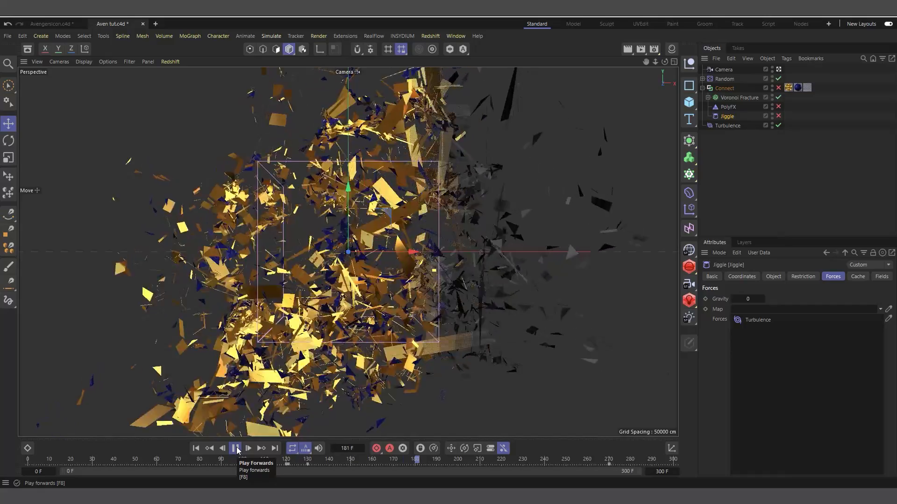
click(236, 449)
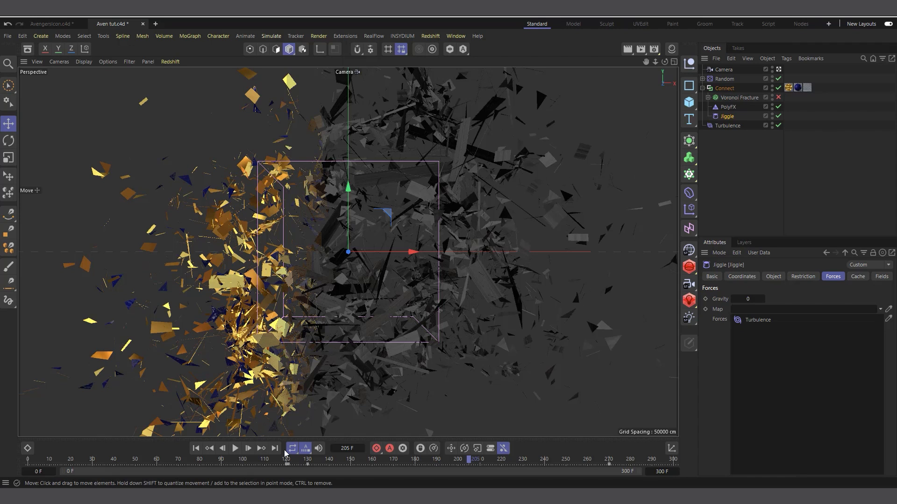
Add a Shader Field to the Turbulence object and set the field's channel to Luminance
click(722, 124)
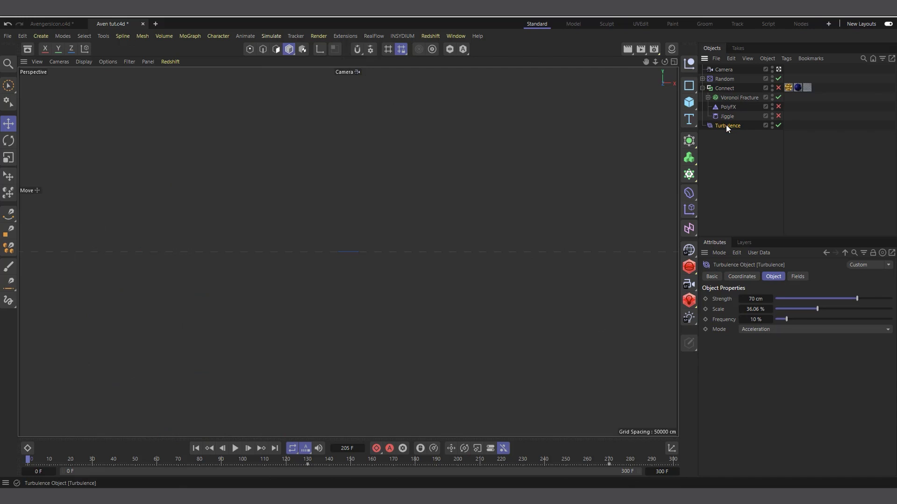
click(798, 276)
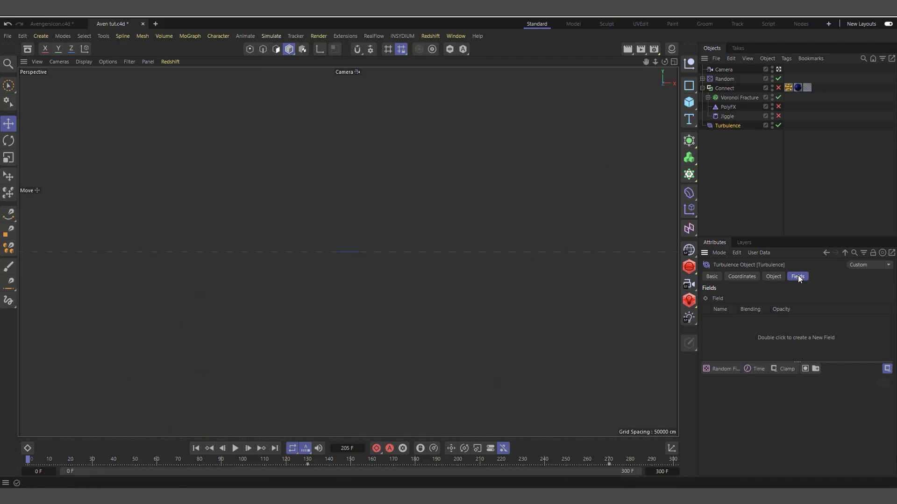
click(723, 369)
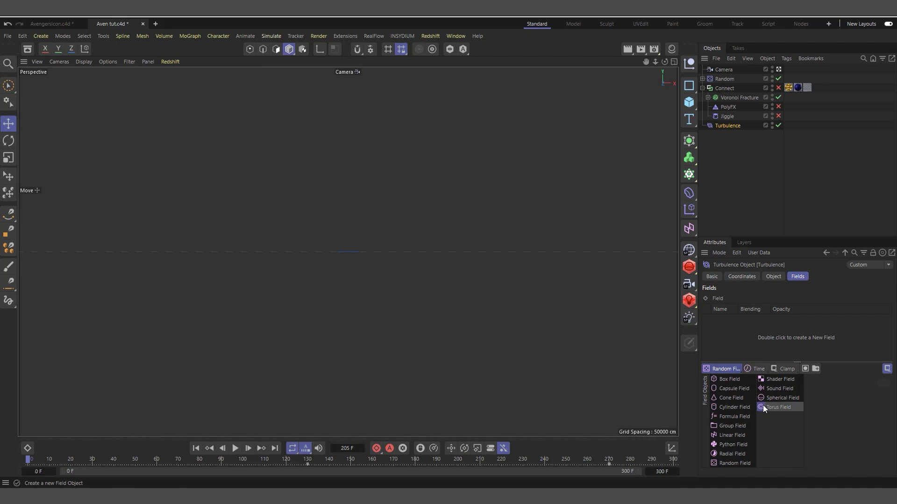
click(788, 380)
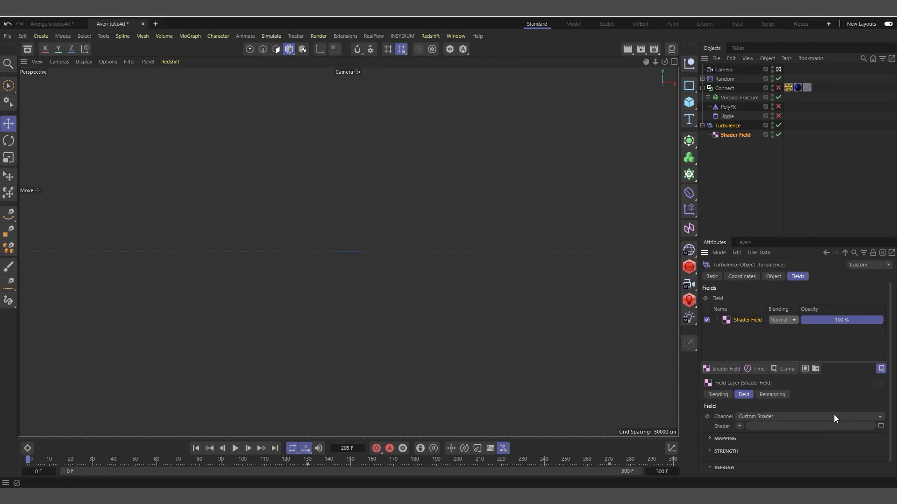
click(772, 419)
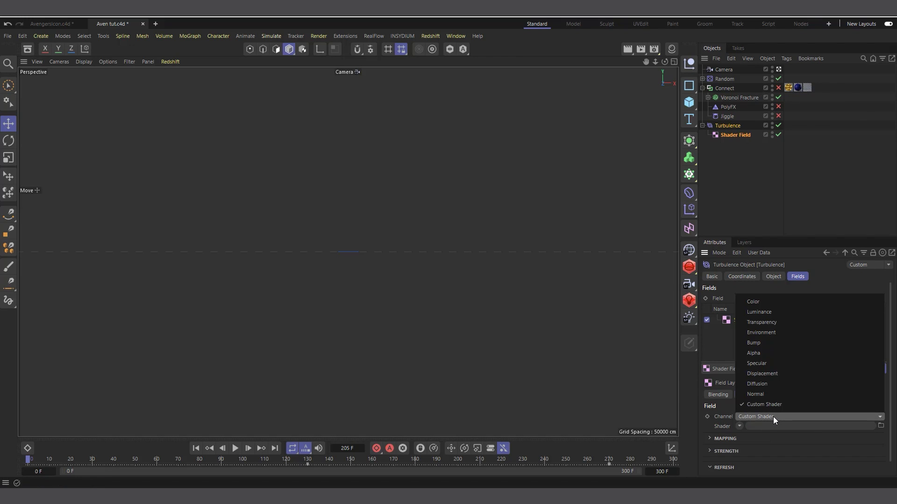
click(771, 314)
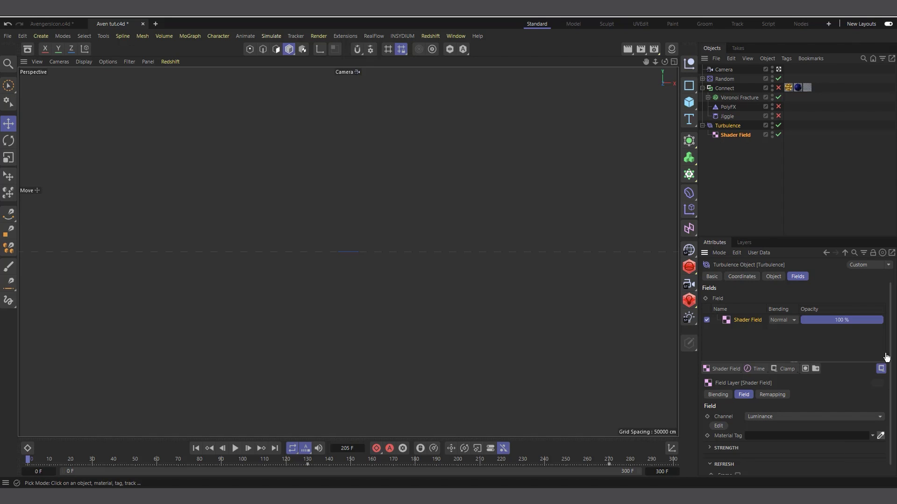
Assign the Connect group's Burning material tag to the Shader Field and inspect that material's Luminance gradient
click(807, 89)
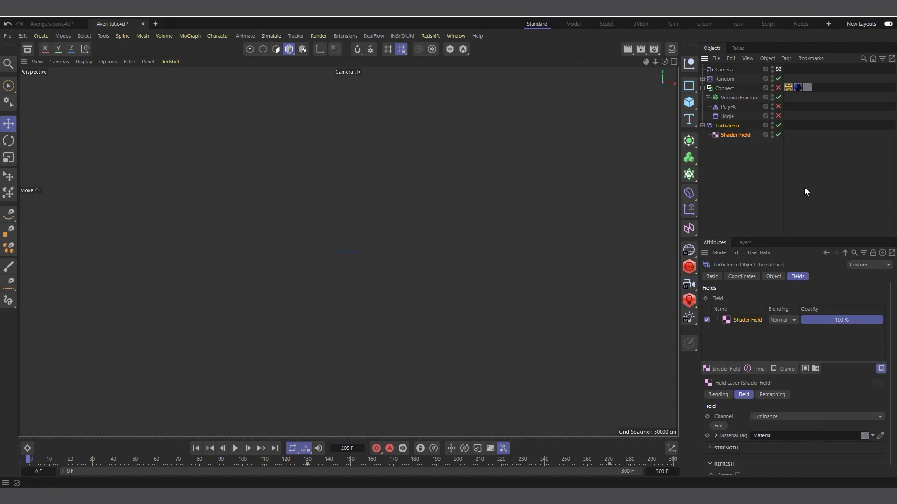
click(807, 88)
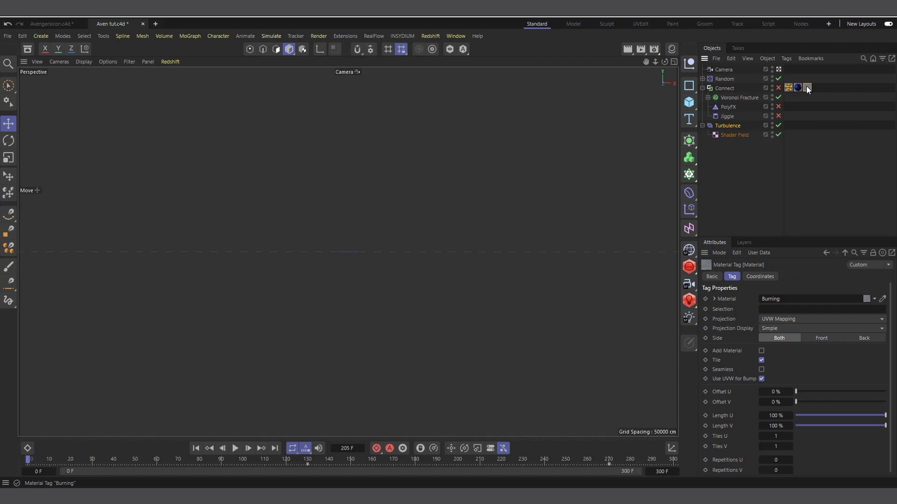
click(671, 48)
double_click(552, 93)
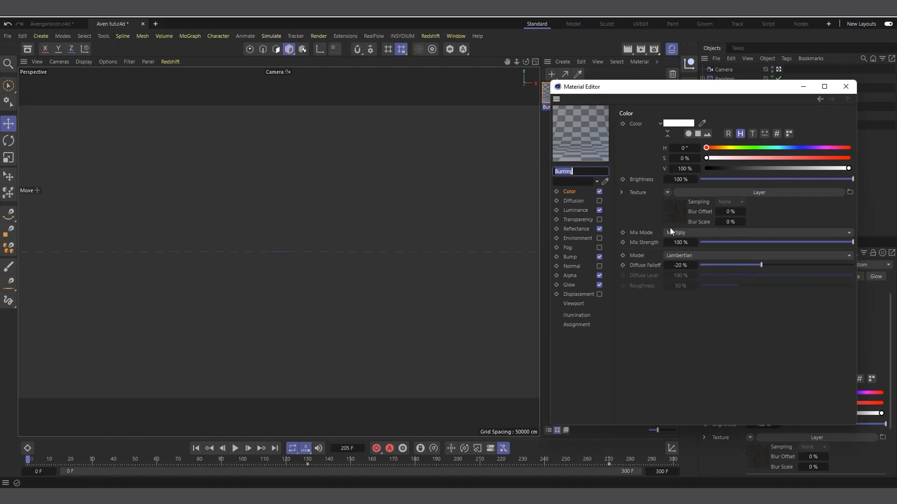
click(580, 210)
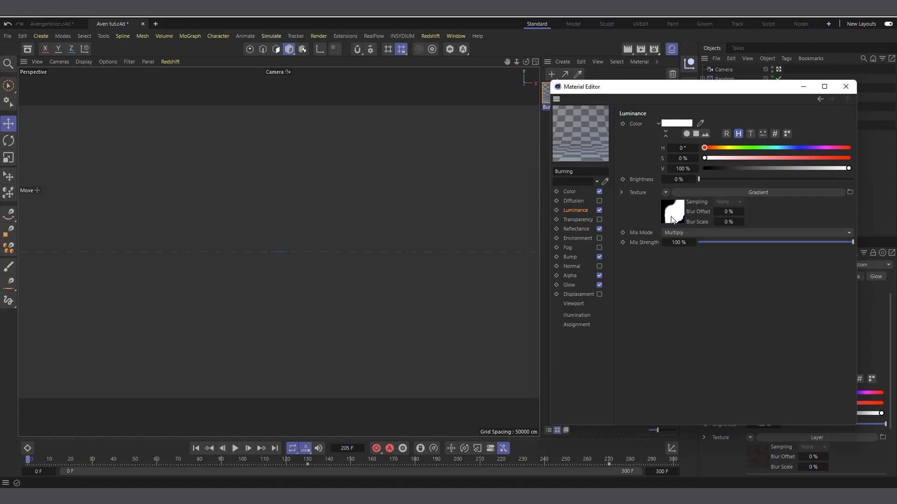
click(846, 87)
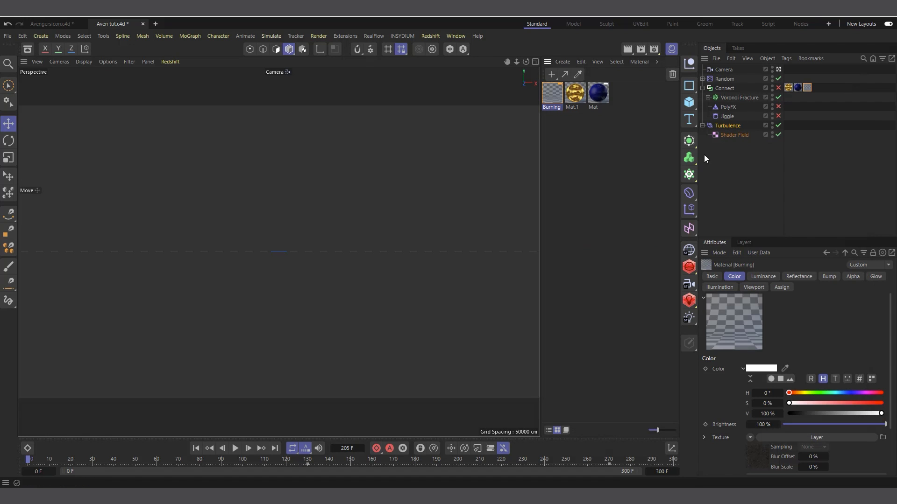
Play the animation, and in the Dope Sheet retime the upper Gradient track's keys to frames 148 to 325
click(234, 449)
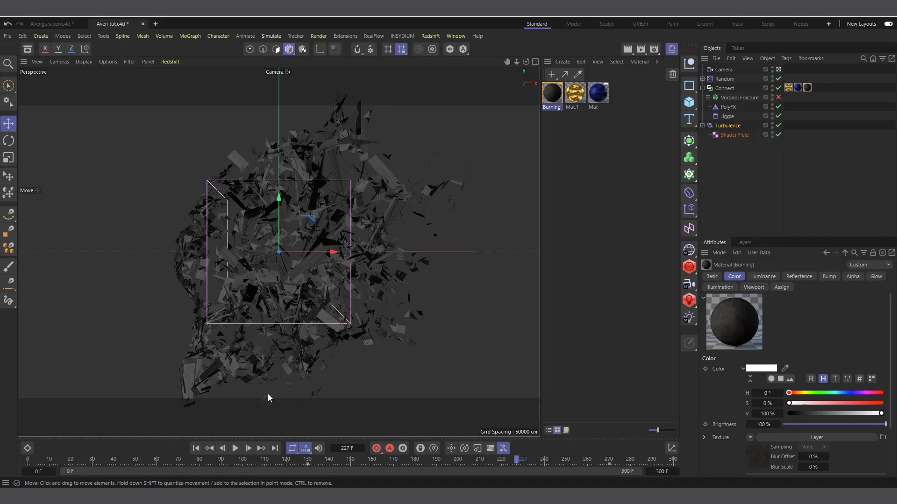
click(28, 449)
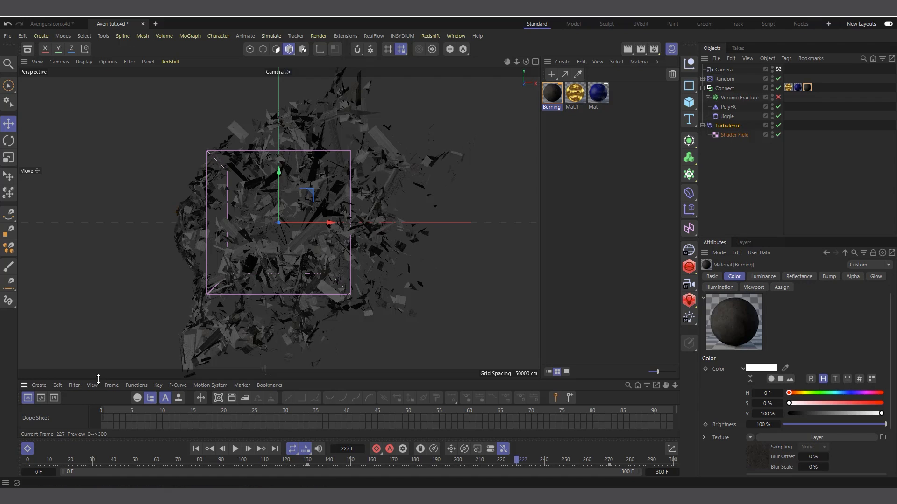
drag(97, 379, 115, 319)
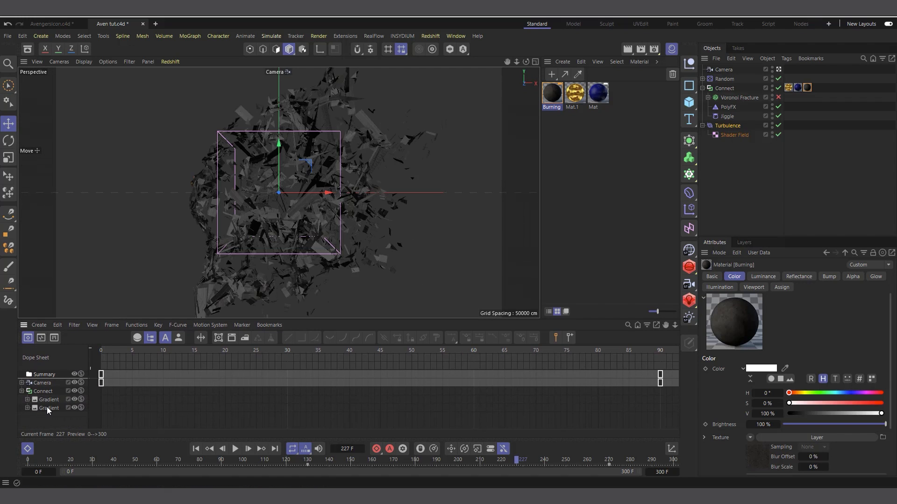
click(47, 408)
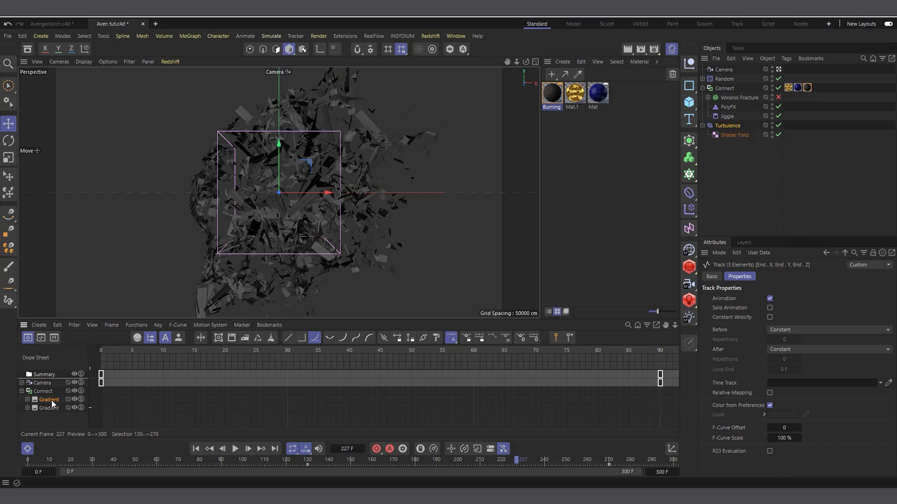
drag(675, 329, 597, 382)
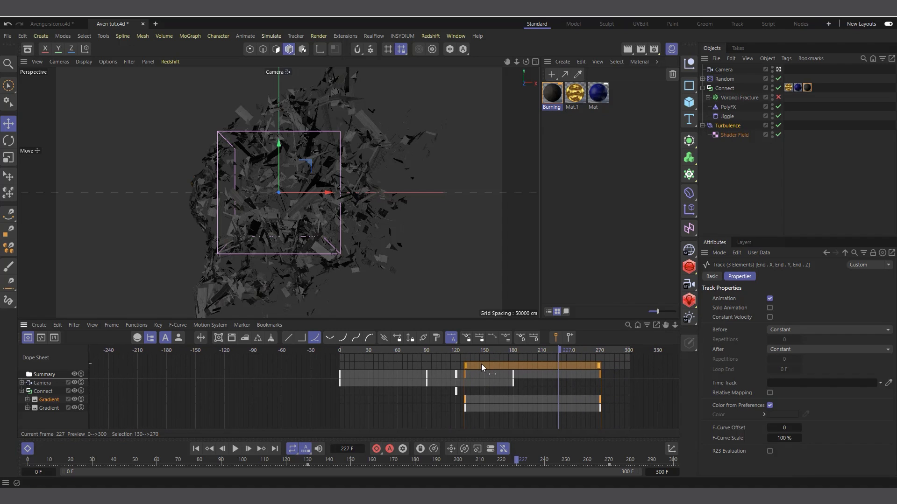
drag(482, 367, 498, 365)
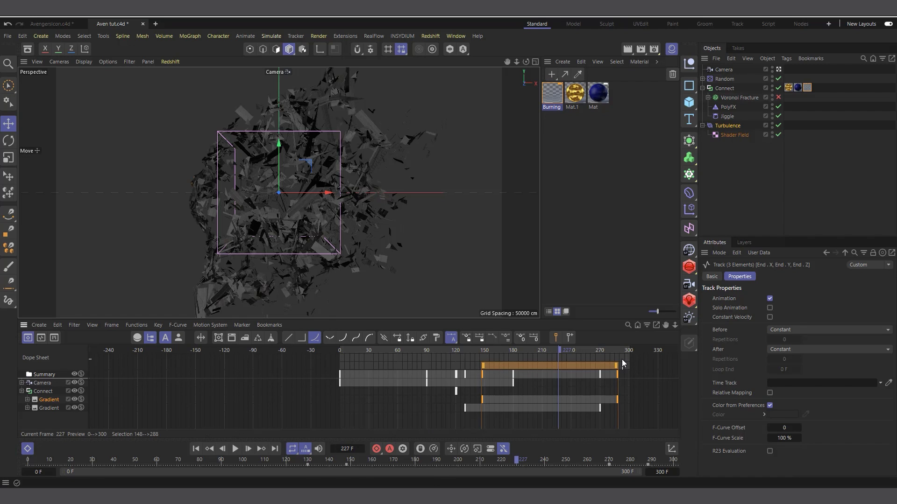
drag(616, 366, 653, 365)
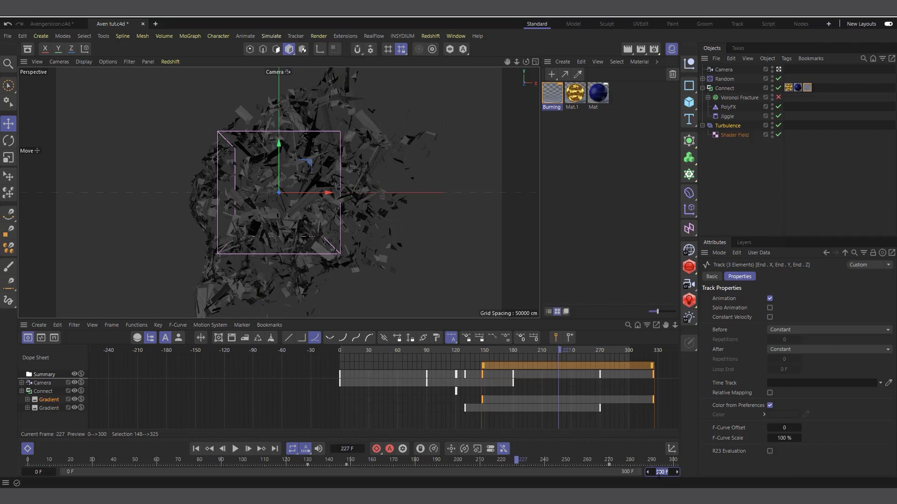
Extend the project's end to frame 450 and retime the upper Gradient track's keys to frames 156 to 422
key(Return)
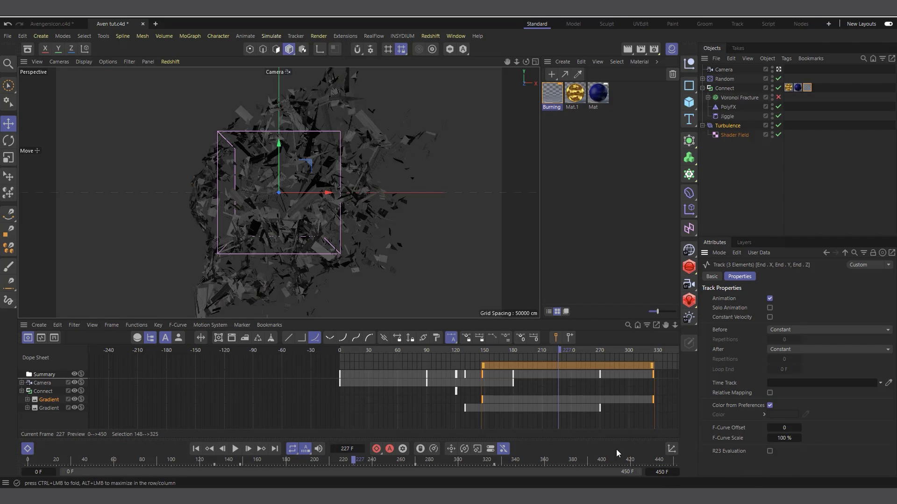
drag(675, 326, 488, 326)
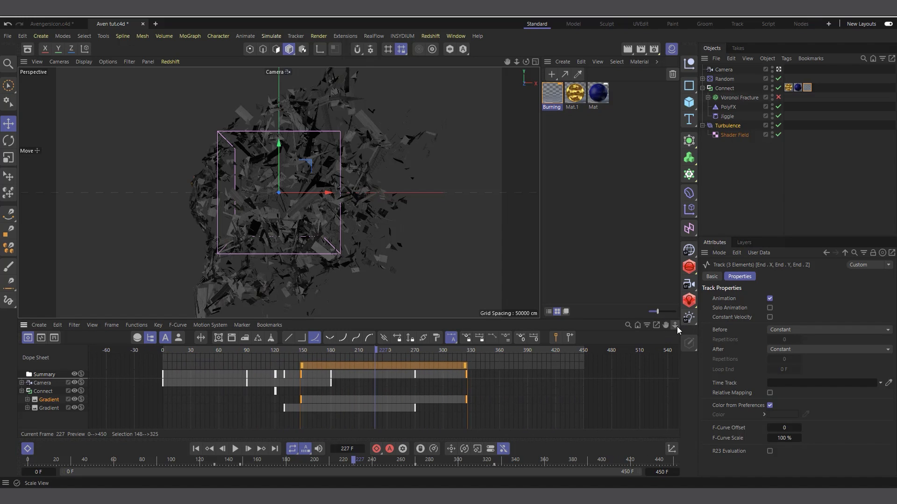
drag(675, 326, 669, 326)
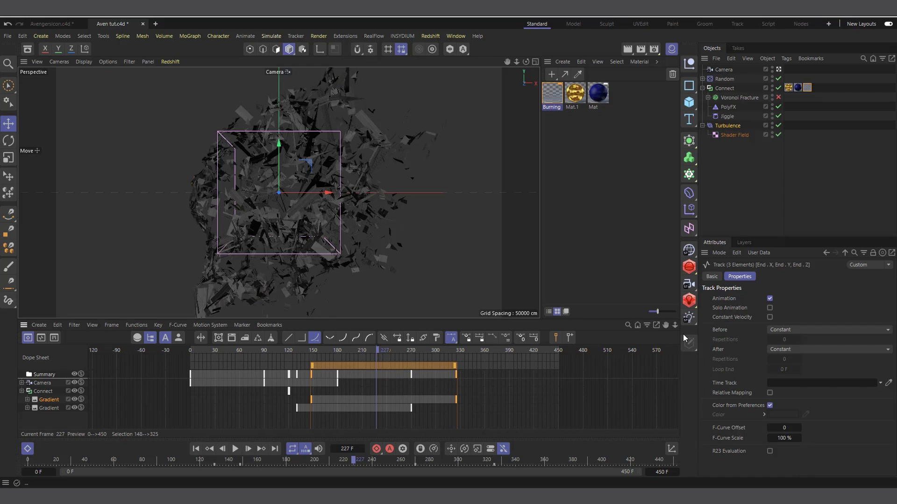
mouse_move(667, 326)
mouse_down()
mouse_move(696, 326)
mouse_move(671, 326)
mouse_up()
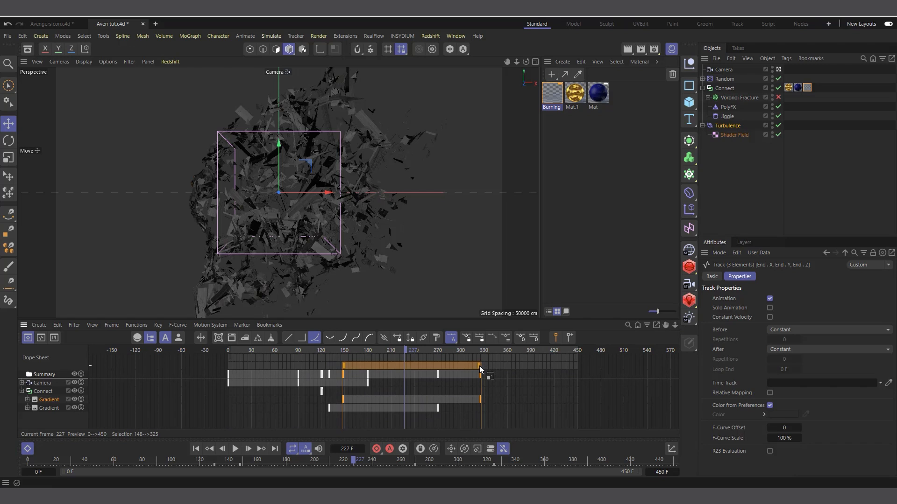
drag(385, 366, 389, 366)
drag(486, 365, 556, 365)
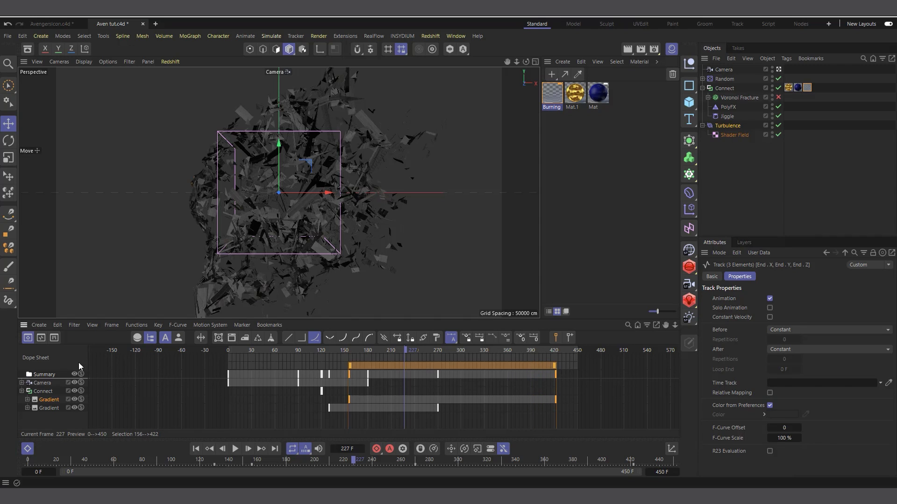
click(27, 449)
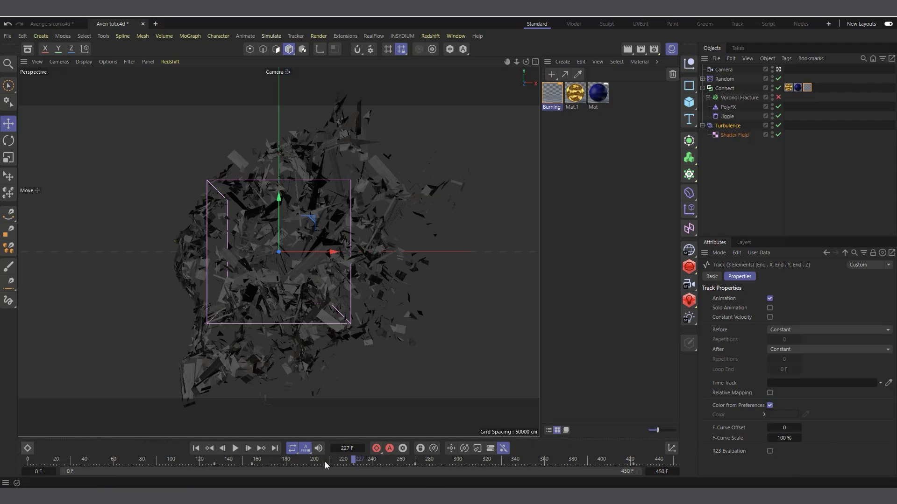
Play the animation from the first frame to check the retimed disintegration
click(196, 448)
click(235, 449)
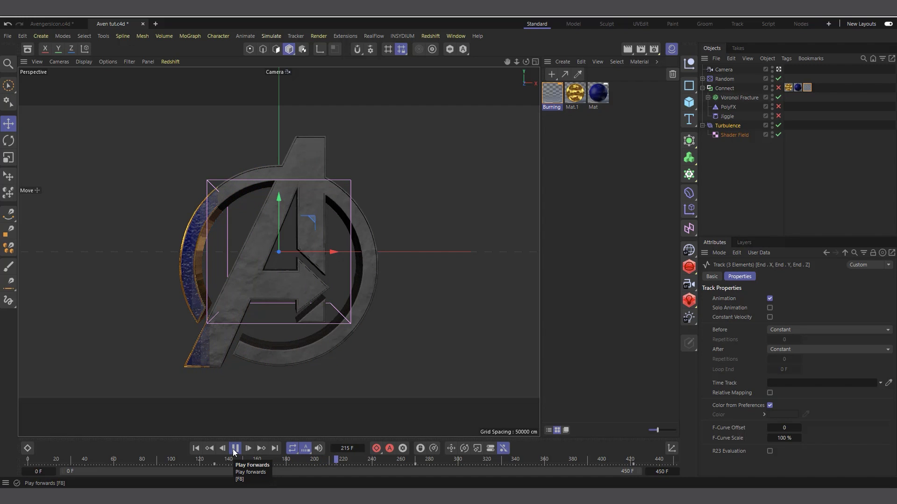
click(235, 449)
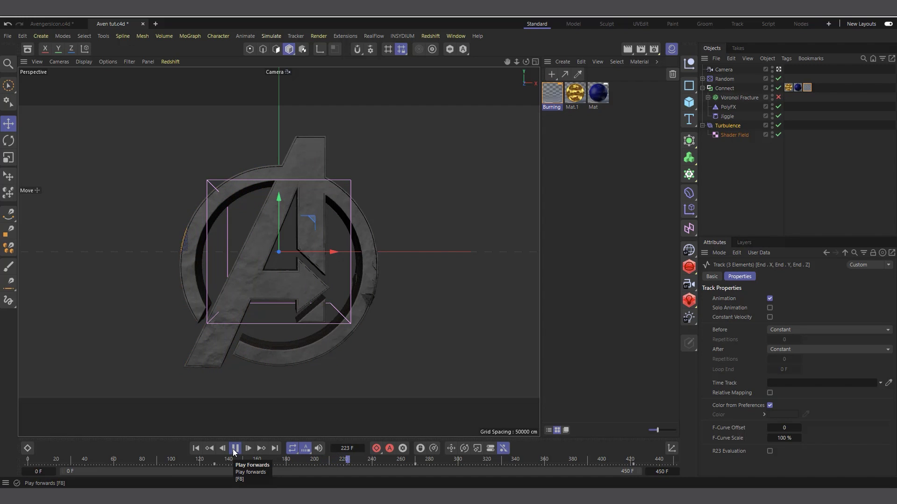
click(235, 448)
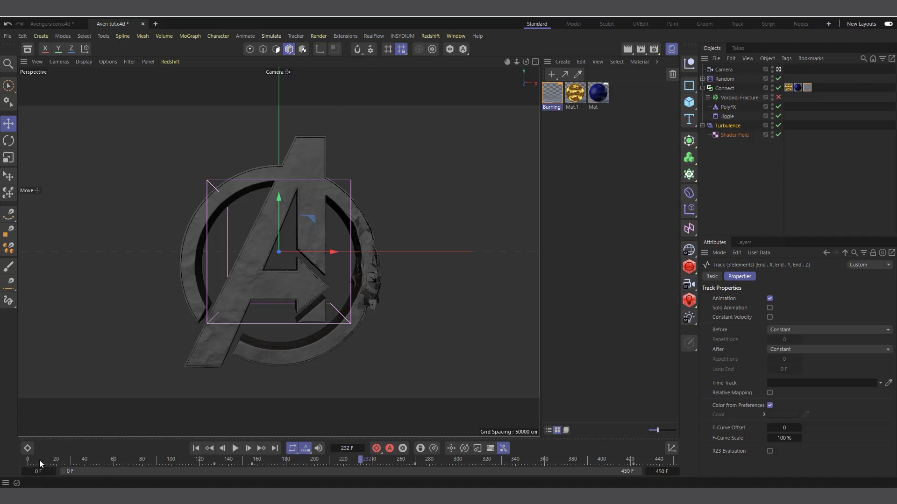
In the Dope Sheet, stretch the lower Gradient track's keys to frame 360 and retime the upper Gradient's keys to frames 154 to 427
click(28, 448)
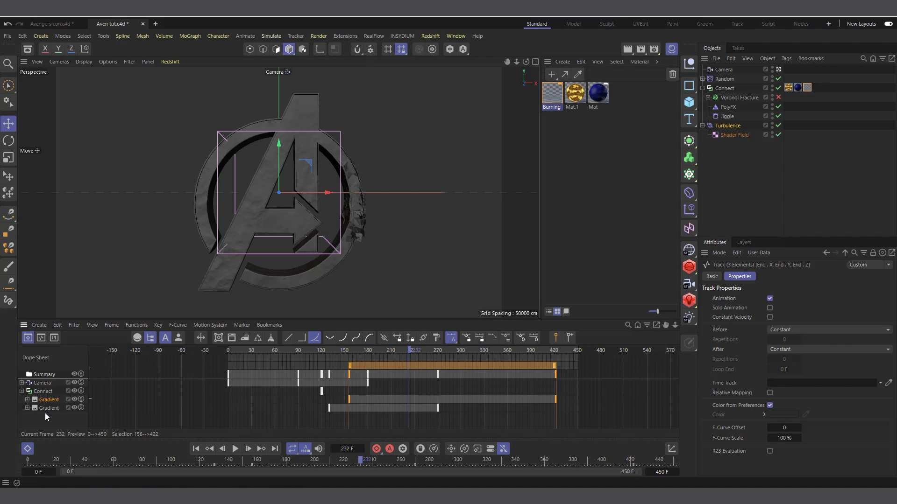
click(42, 409)
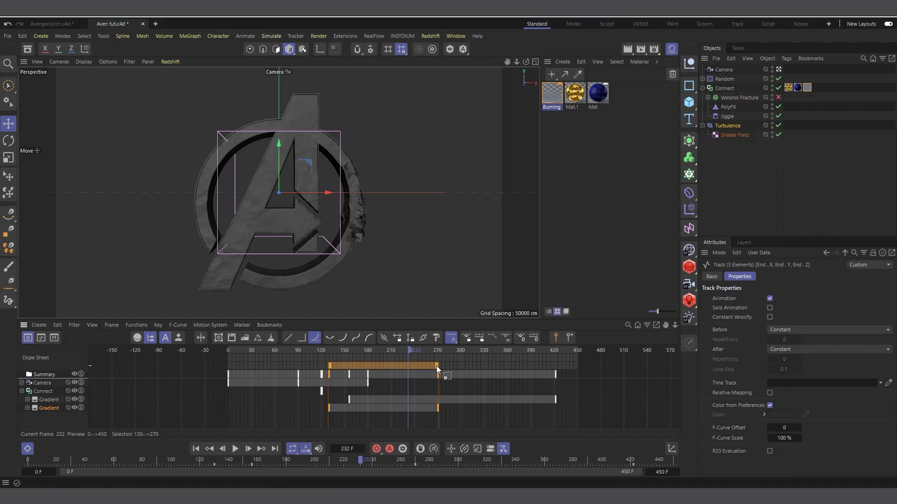
drag(436, 365, 507, 362)
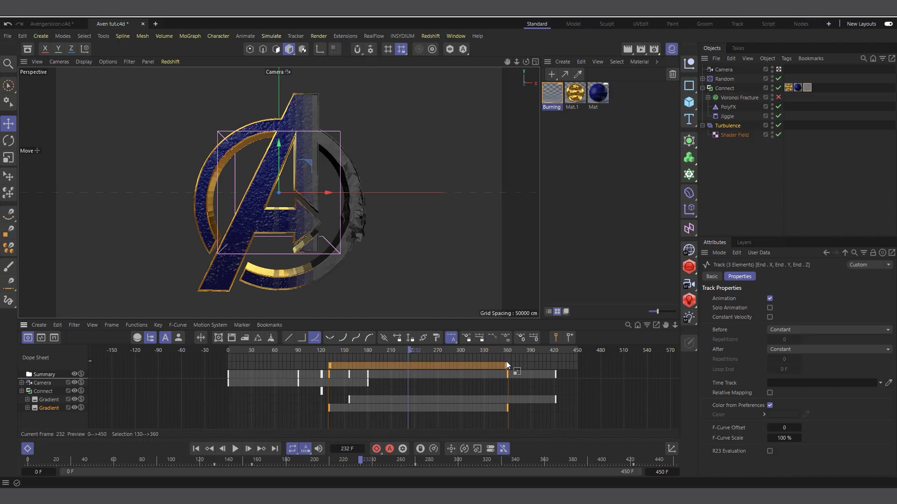
click(50, 400)
drag(555, 370, 560, 367)
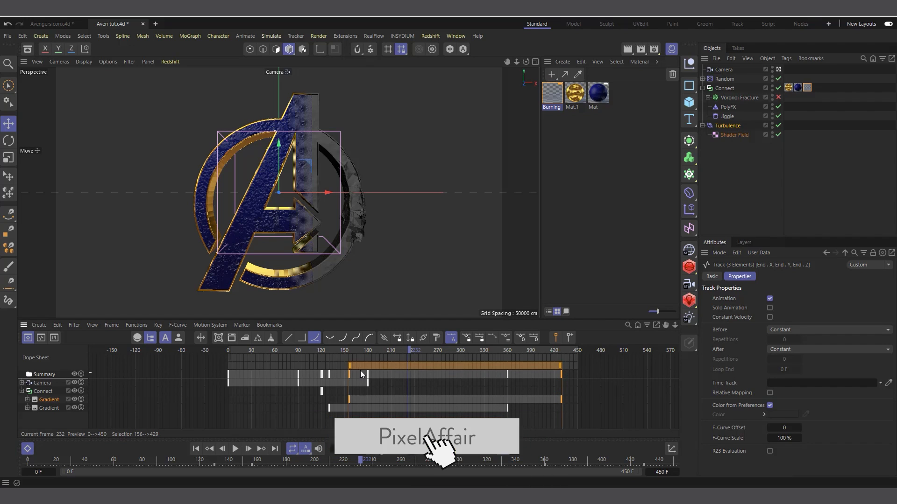
drag(360, 367, 359, 367)
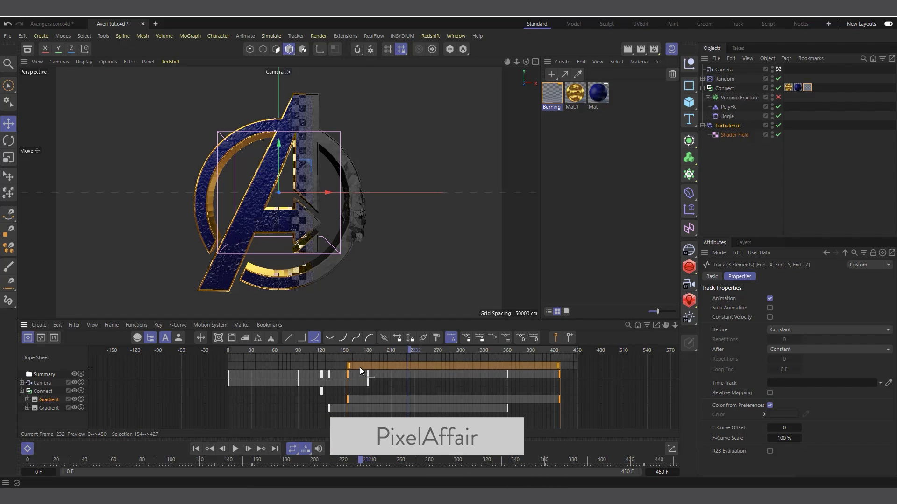
Play the animation from the first frame, pause at frame 245 and render the active view to examine the disintegration
click(196, 449)
click(235, 449)
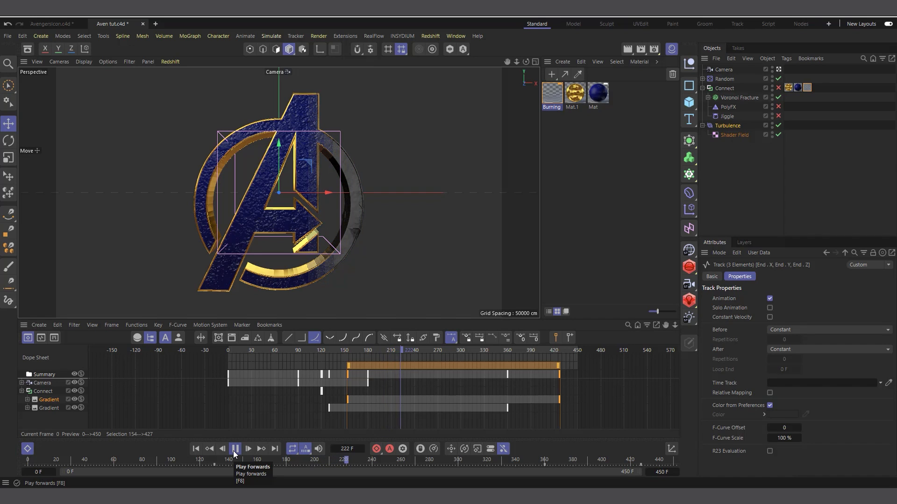
click(234, 450)
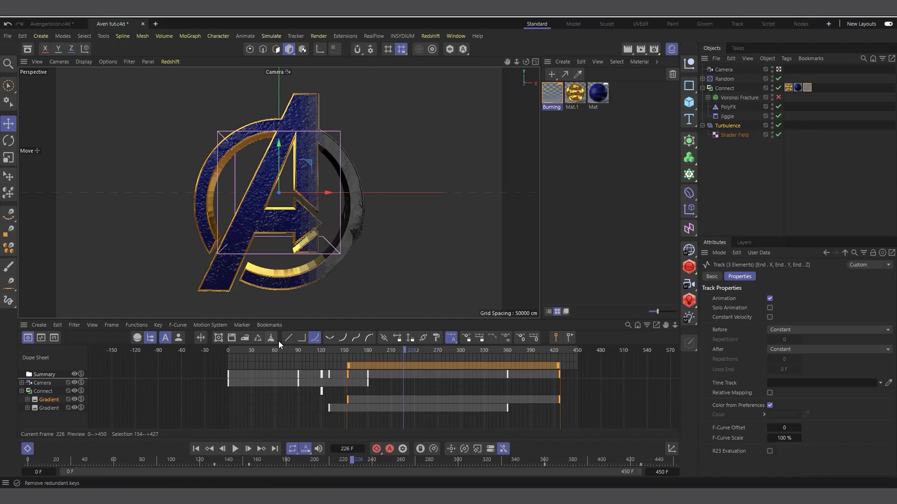
click(235, 449)
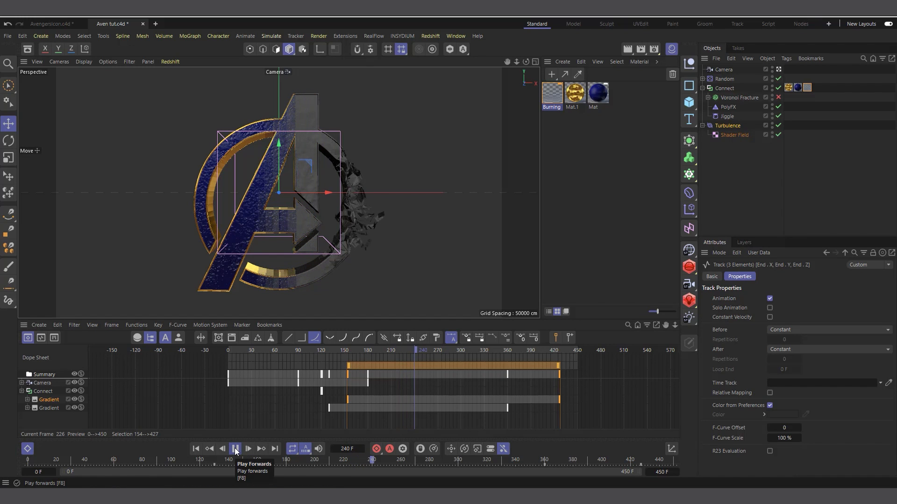
click(235, 449)
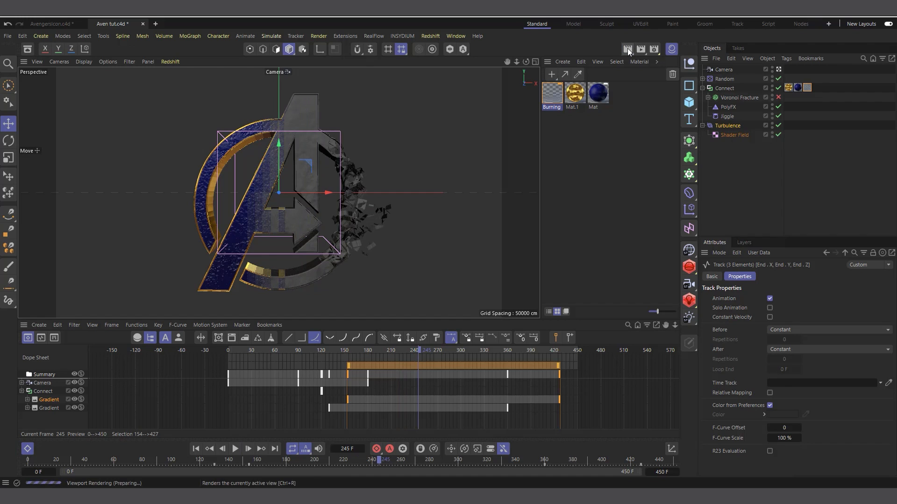
click(627, 49)
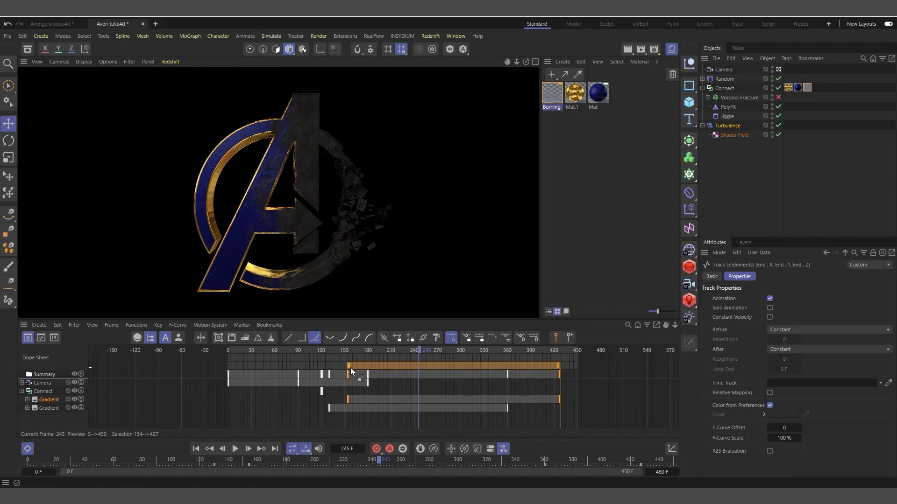
Shift the upper Gradient track's keys to frames 144 to 417 and play the animation to check the timing
drag(362, 365, 355, 366)
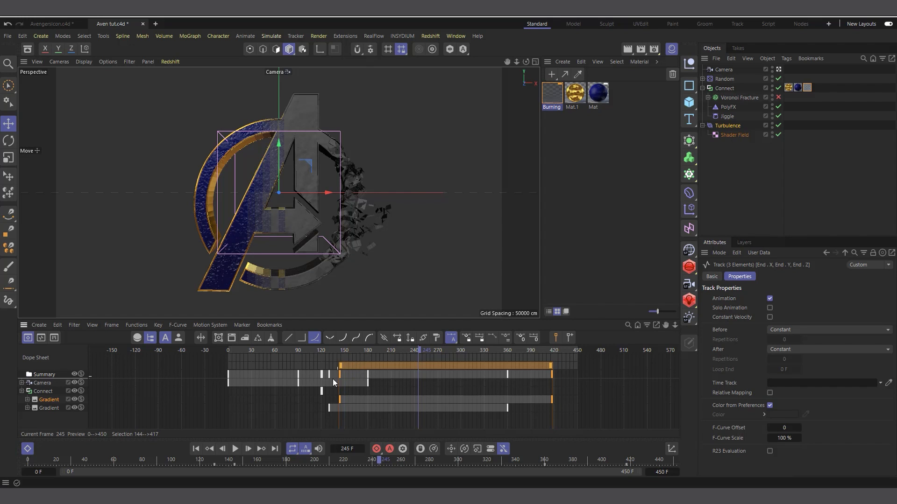
click(27, 449)
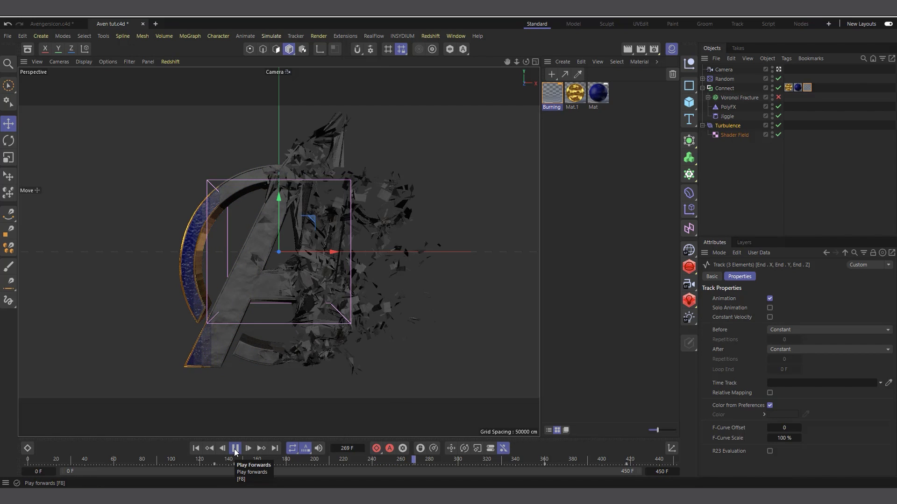
click(235, 449)
Return to the first frame and collapse the Turbulence object's hierarchy
click(197, 448)
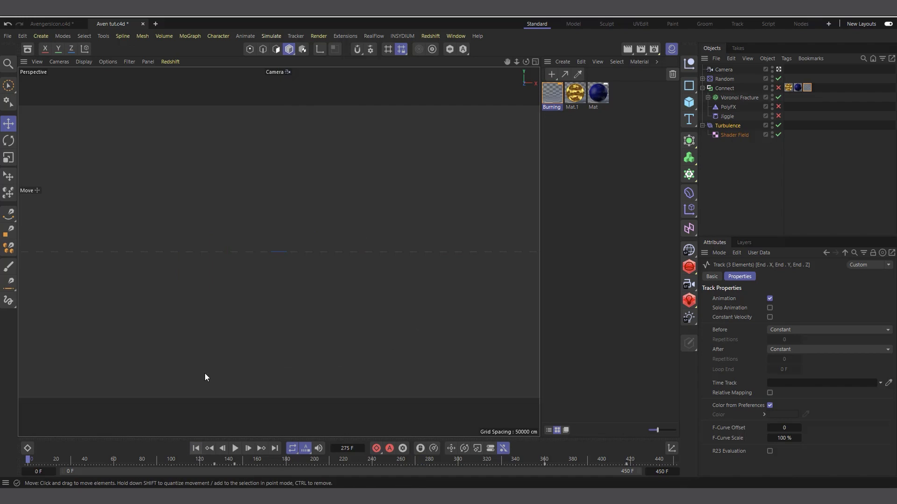
click(702, 127)
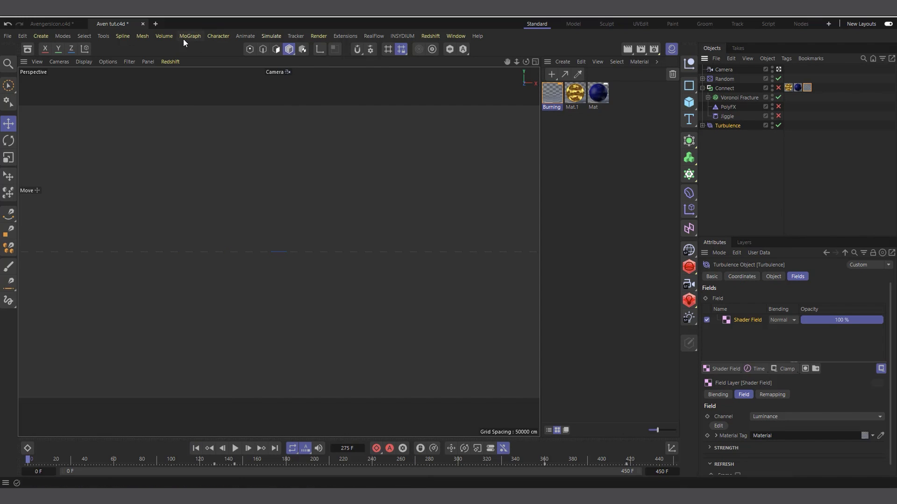
Add a Gravity force to the scene and place it below Turbulence in the object hierarchy
click(269, 35)
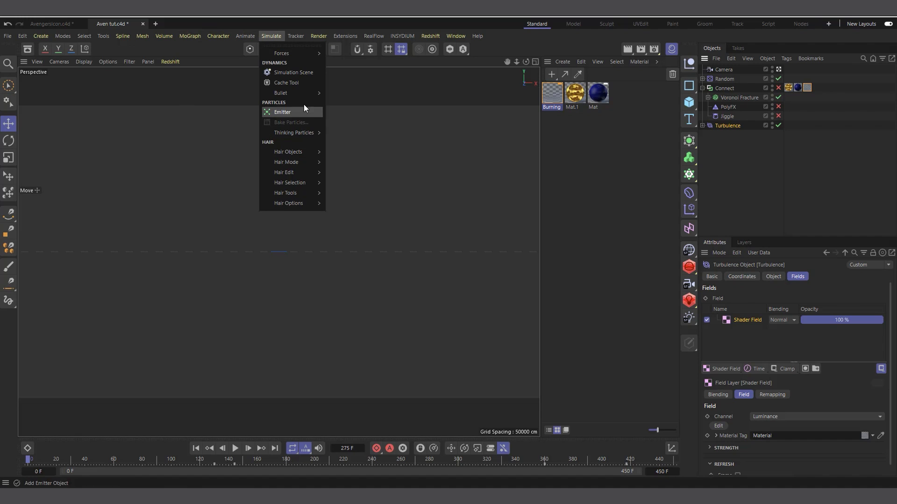
mouse_move(299, 52)
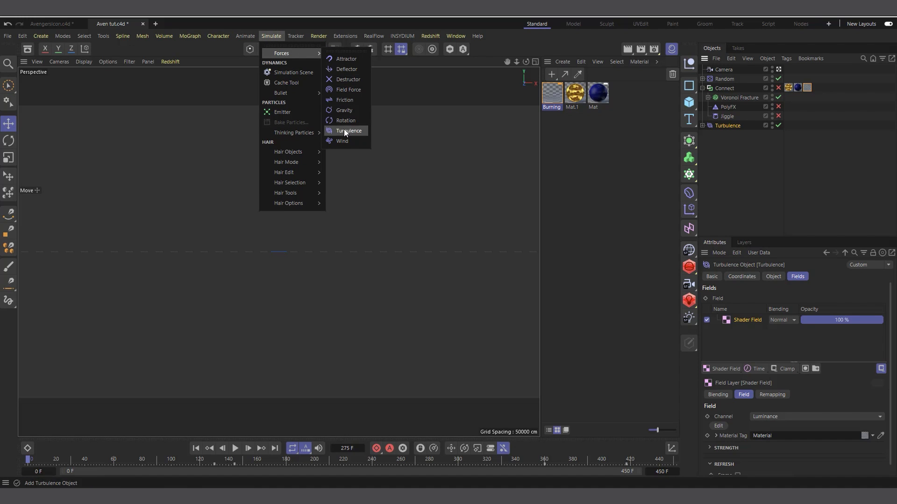
click(352, 110)
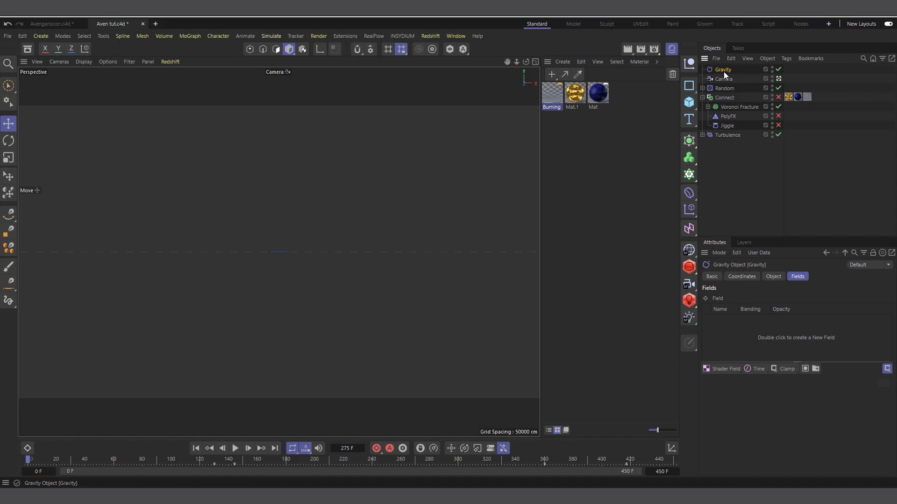
drag(726, 164, 726, 165)
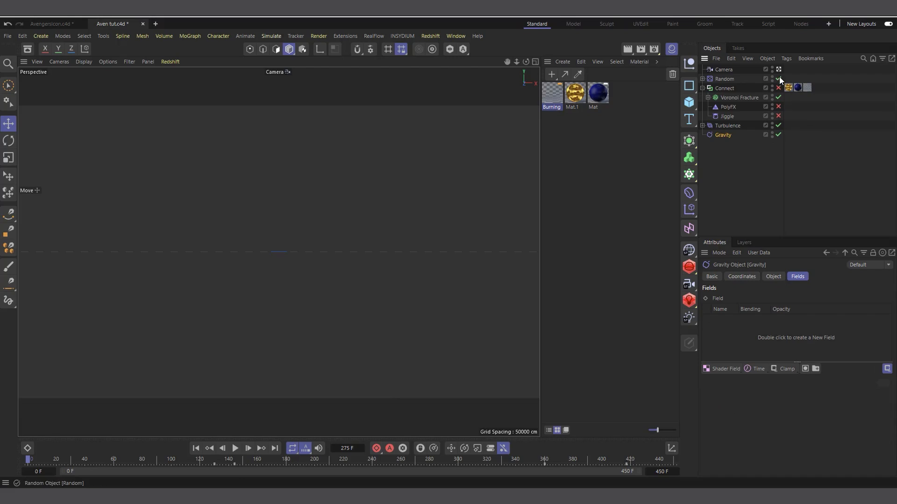
Play the animation to frame 98 and briefly hide the Connect object to examine the Gravity force's direction
click(235, 449)
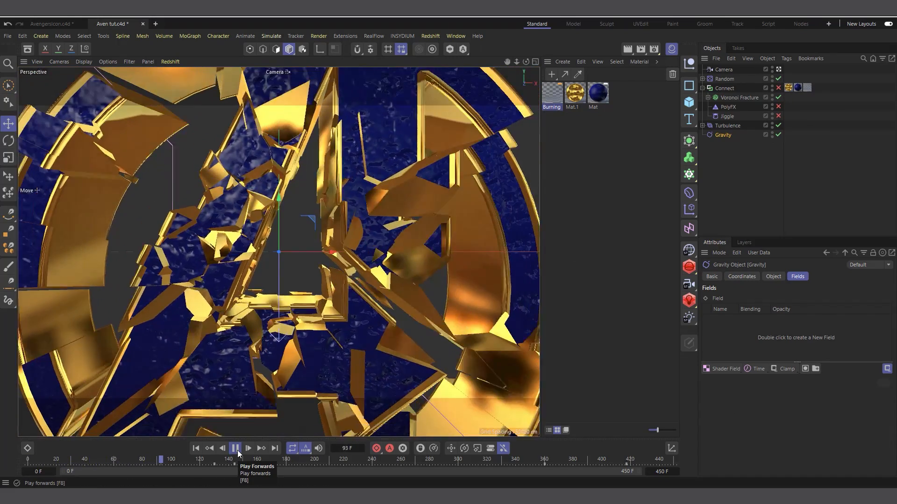
click(235, 449)
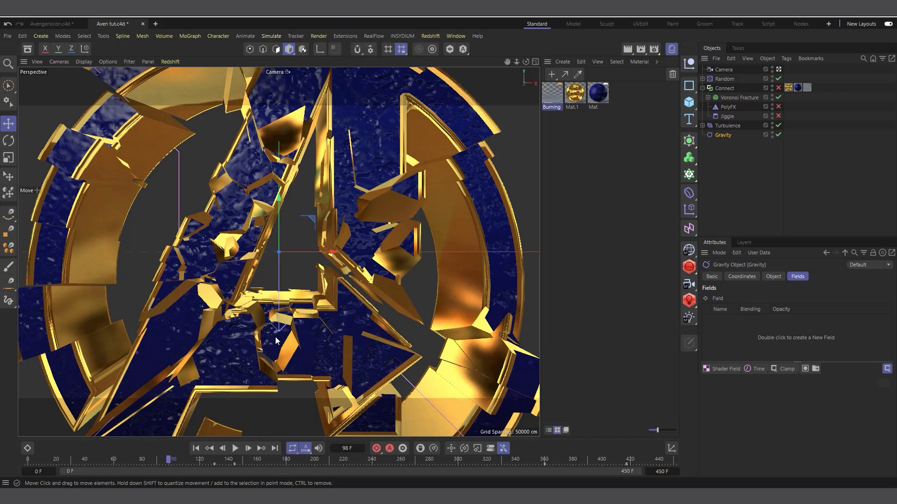
click(772, 86)
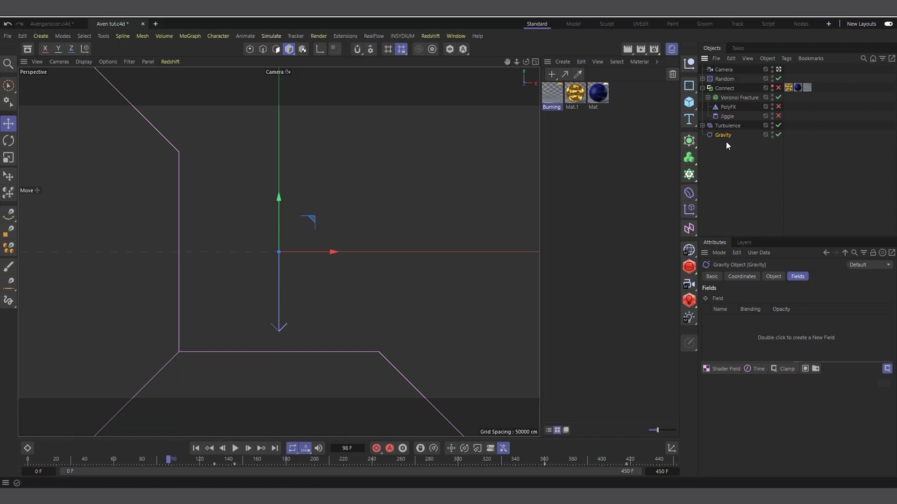
click(772, 87)
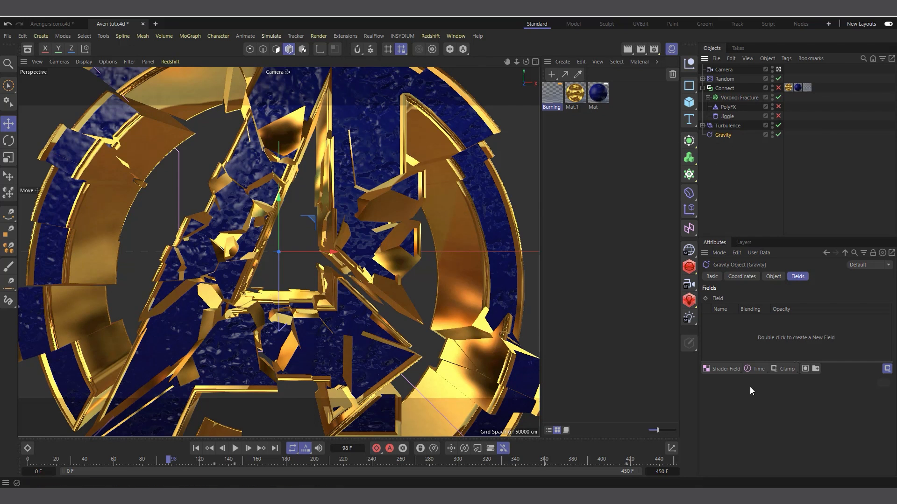
Rotate the Gravity object in pitch to redirect its pull and return to the first frame
click(774, 276)
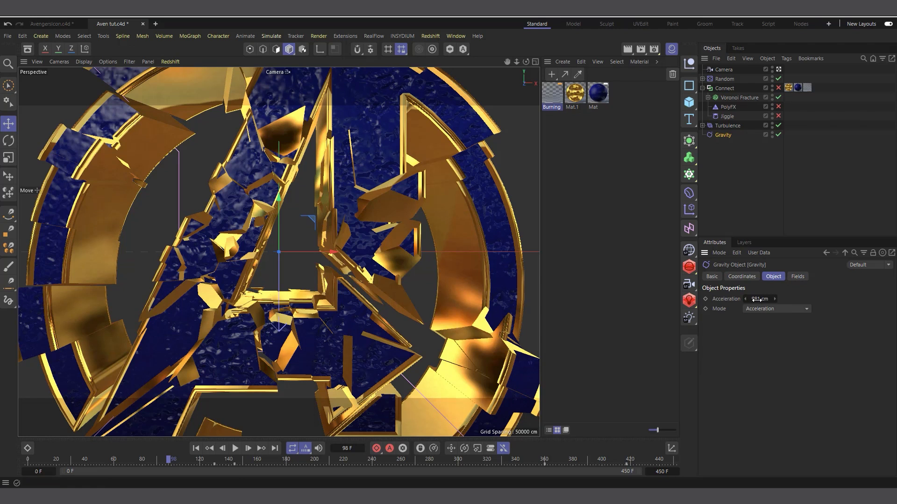
click(8, 140)
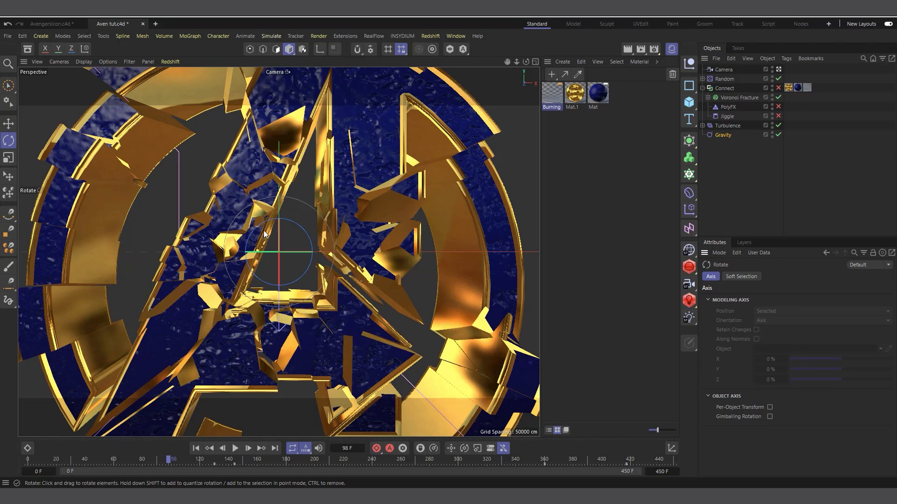
drag(299, 269, 256, 415)
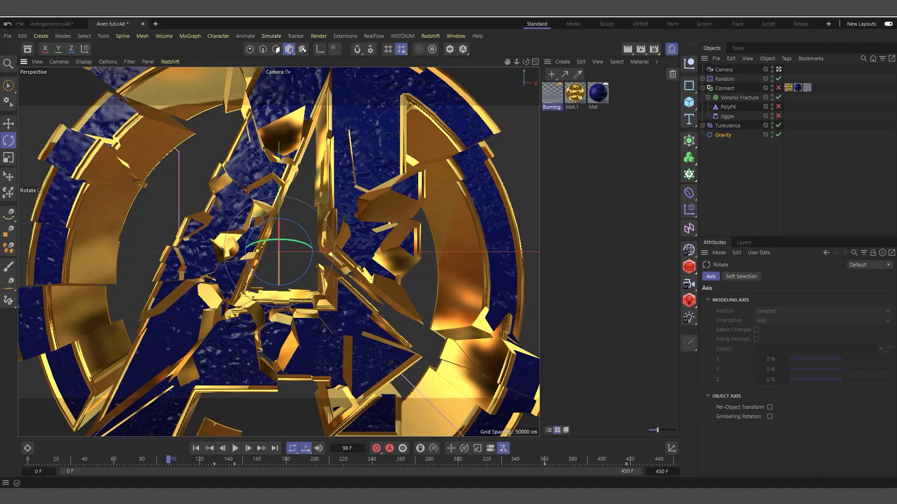
click(196, 448)
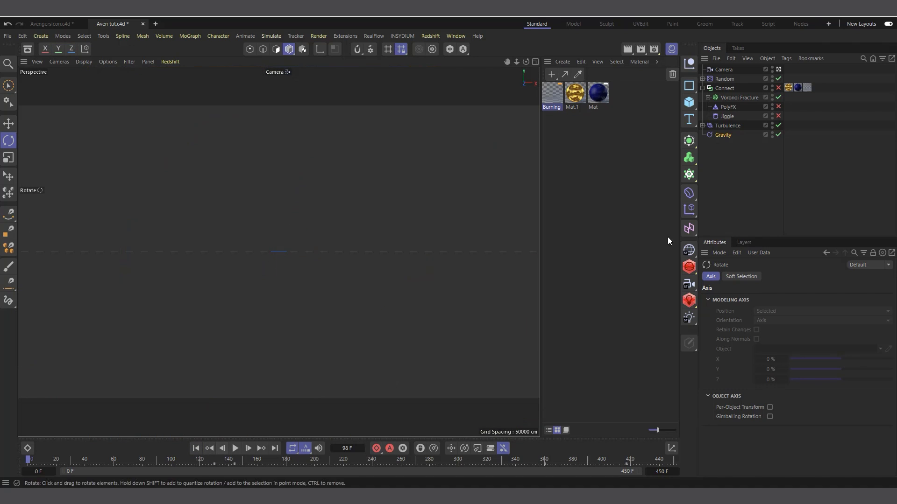
Add the Gravity object to the Jiggle deformer's list of forces
click(722, 135)
click(727, 117)
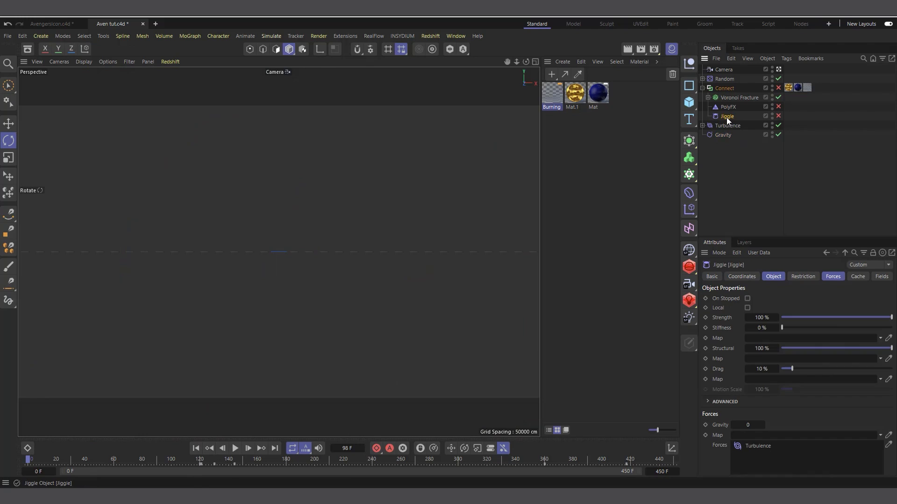
click(835, 277)
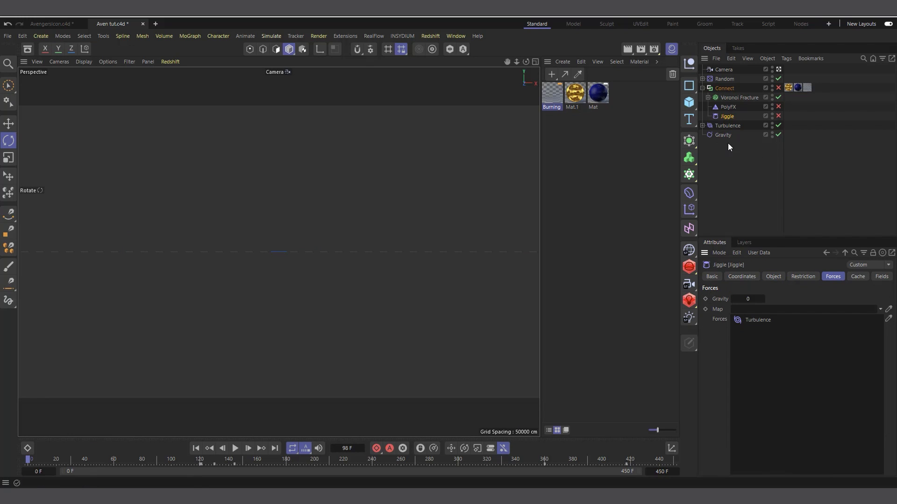
drag(773, 372, 757, 333)
Add Turbulence's existing Shader Field to the Gravity object's fields and play the animation to frame 271
click(703, 125)
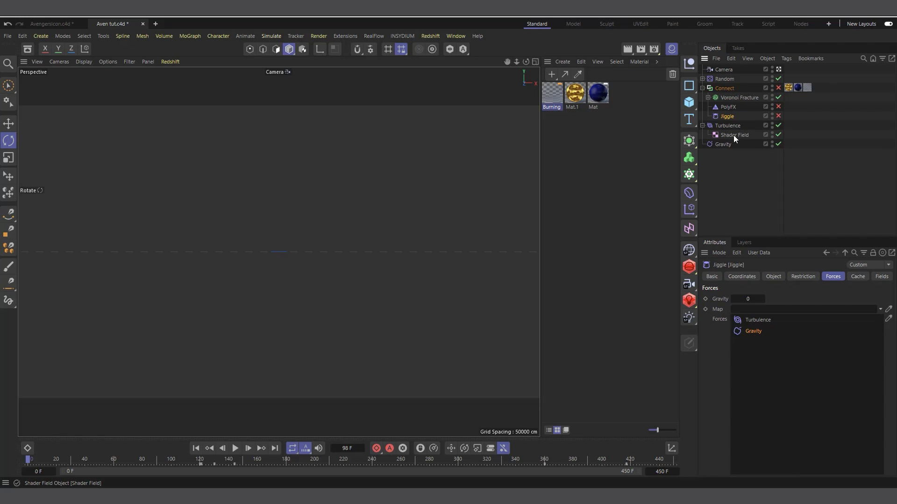
click(733, 136)
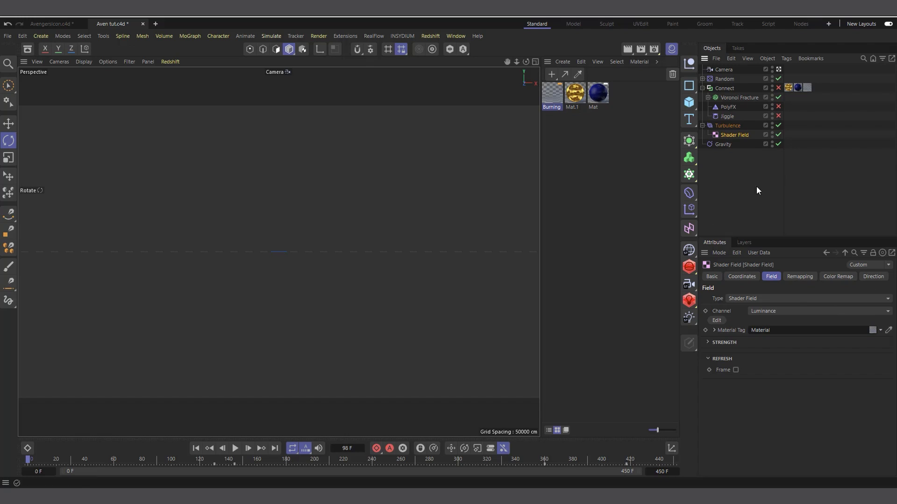
click(725, 144)
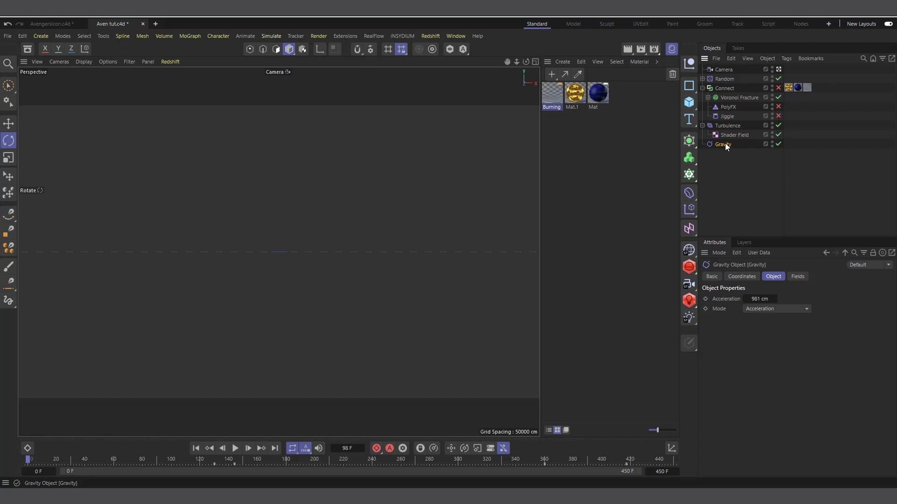
click(794, 277)
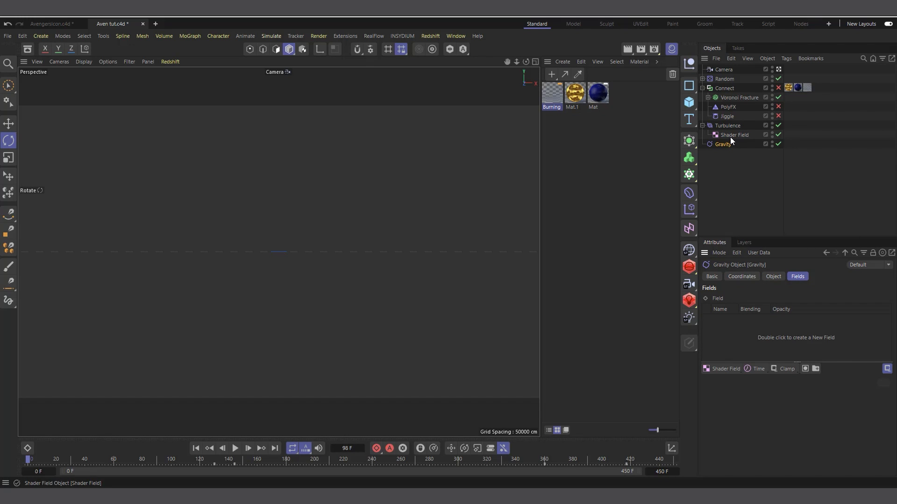
drag(730, 136, 733, 335)
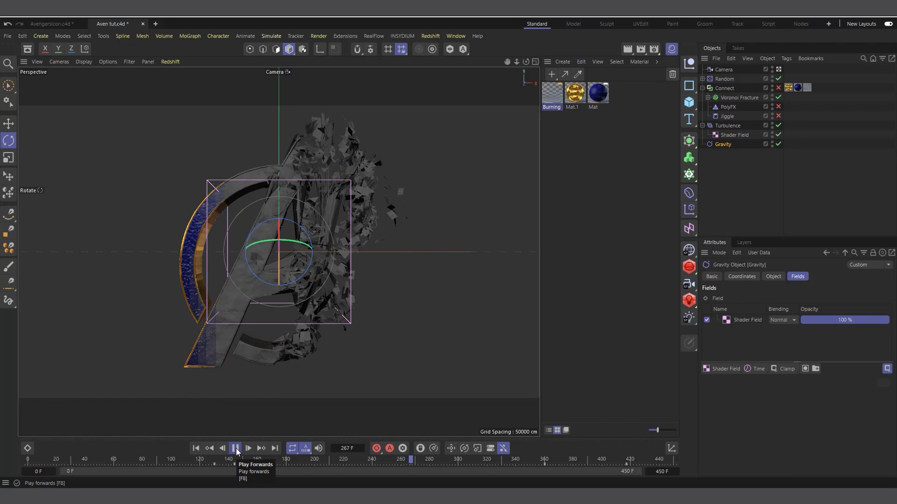
click(236, 449)
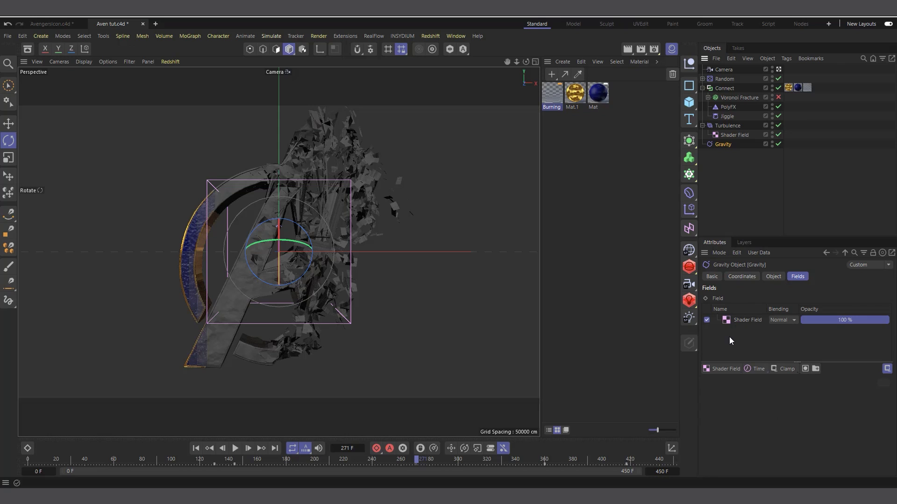
Add a Random Field to the Gravity object's fields with Subtract blending and a scale of 200%
click(732, 369)
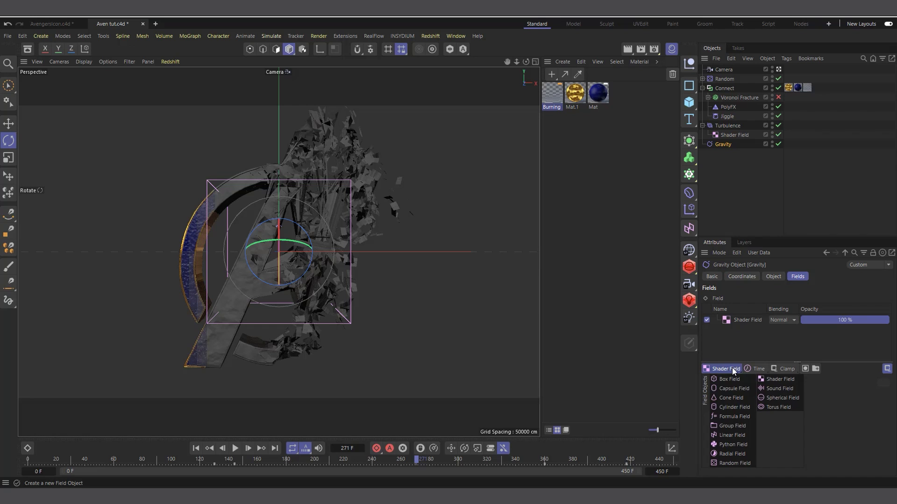
click(730, 463)
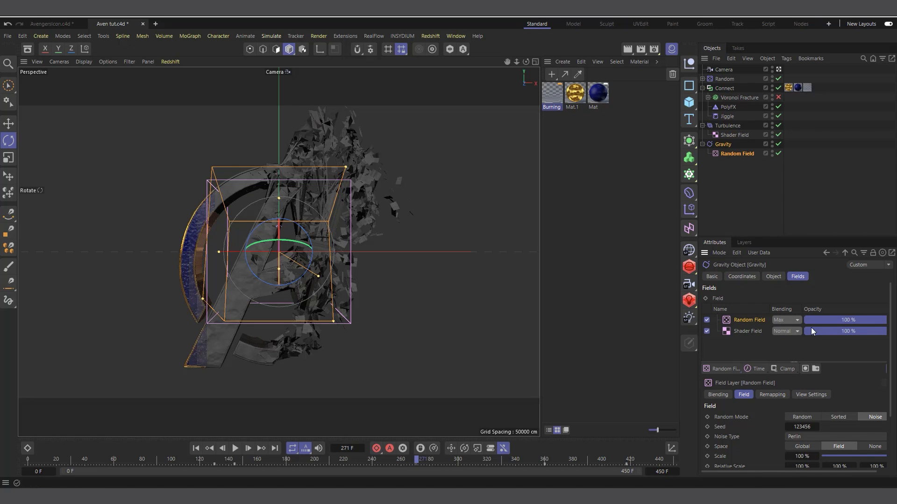
click(781, 322)
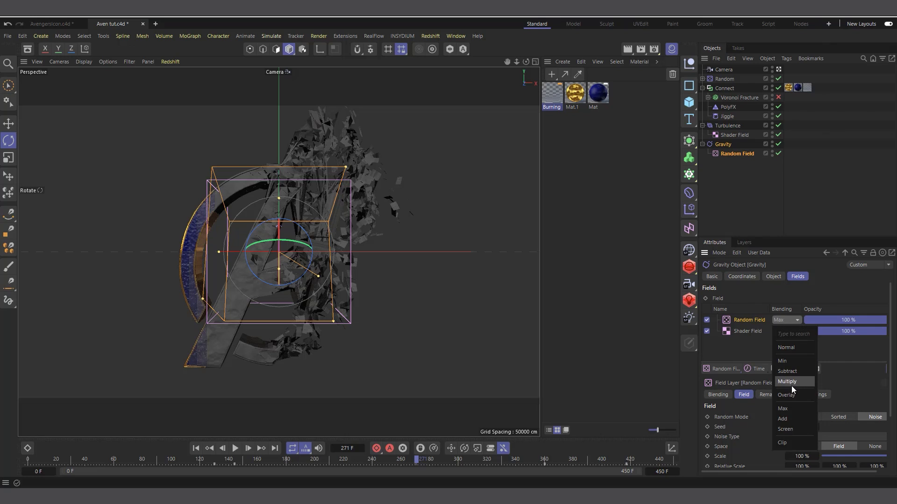
click(795, 372)
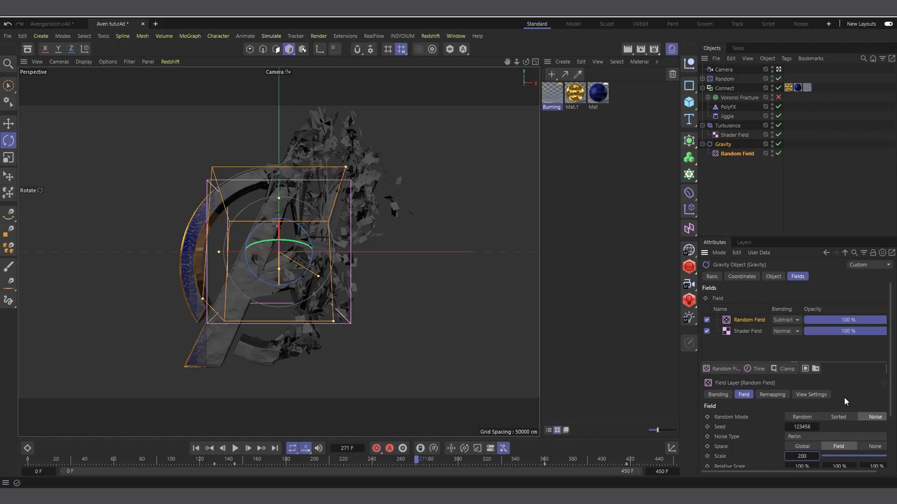
Play the animation from the first frame and pause at frame 156 to check the assembled logo
click(196, 448)
click(235, 448)
click(236, 449)
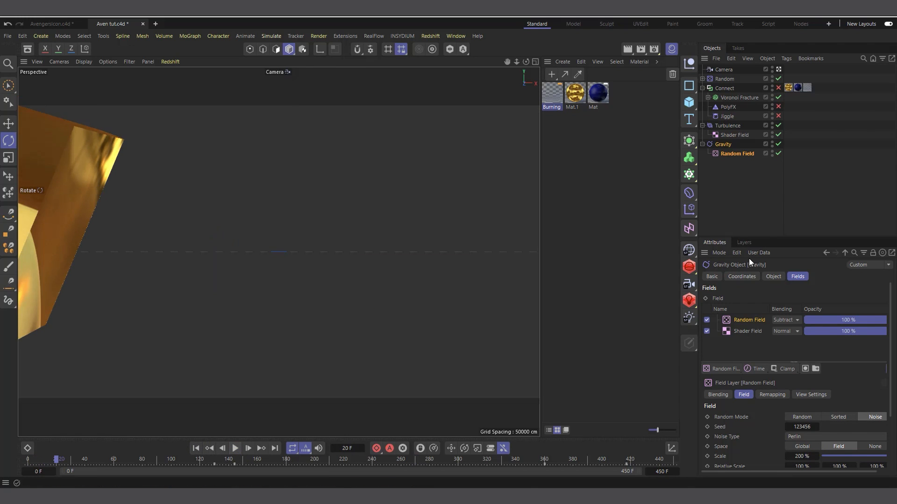
click(236, 449)
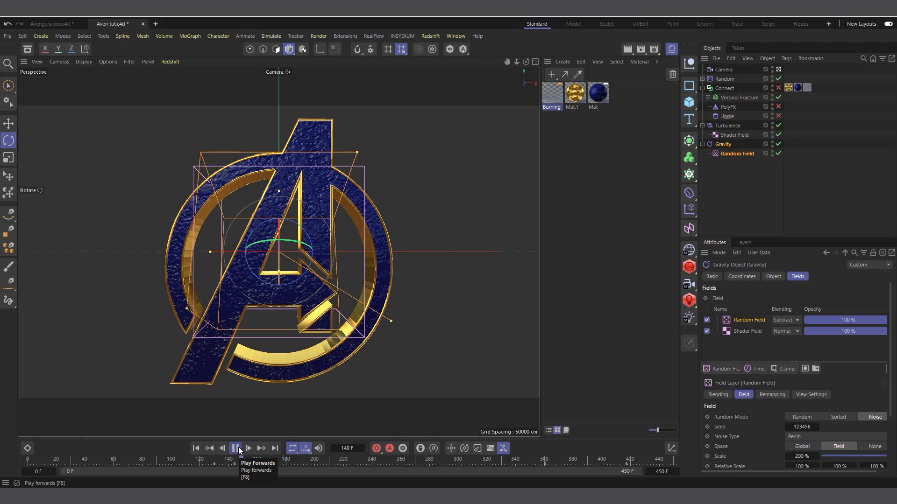
click(236, 449)
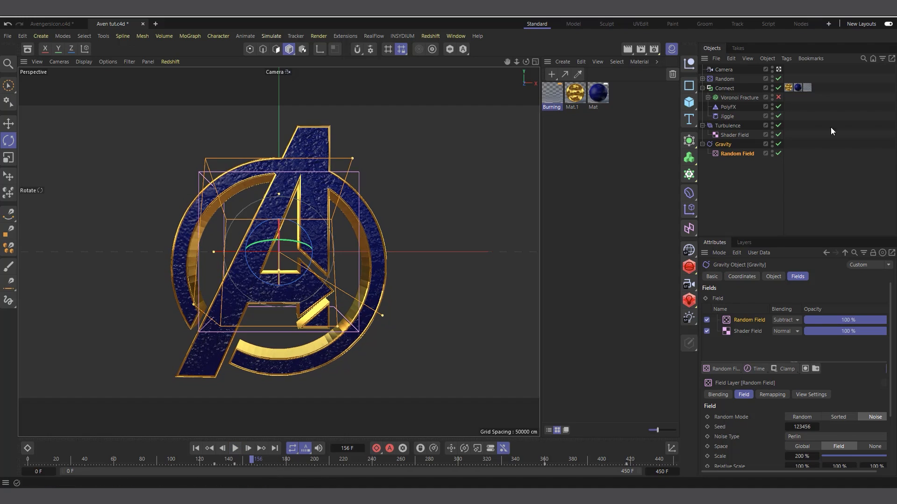
Collapse the Connect and Gravity hierarchies and clear the selection
click(702, 87)
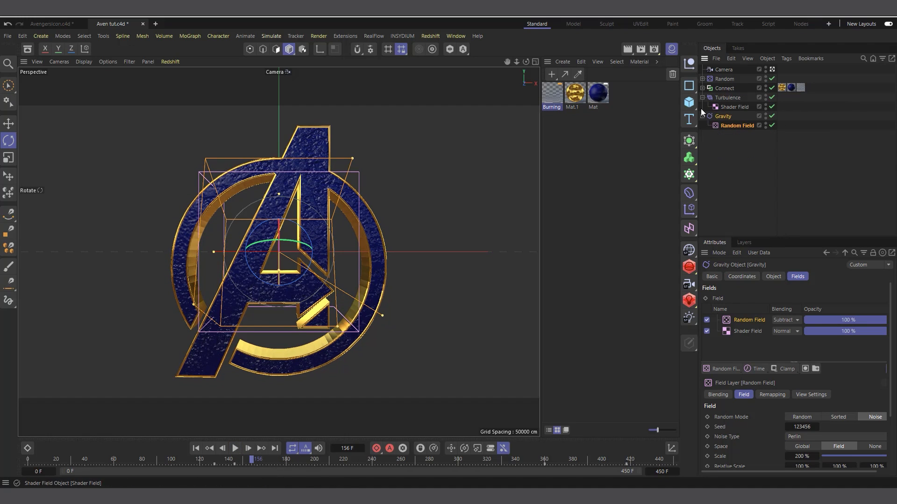
click(702, 116)
click(722, 140)
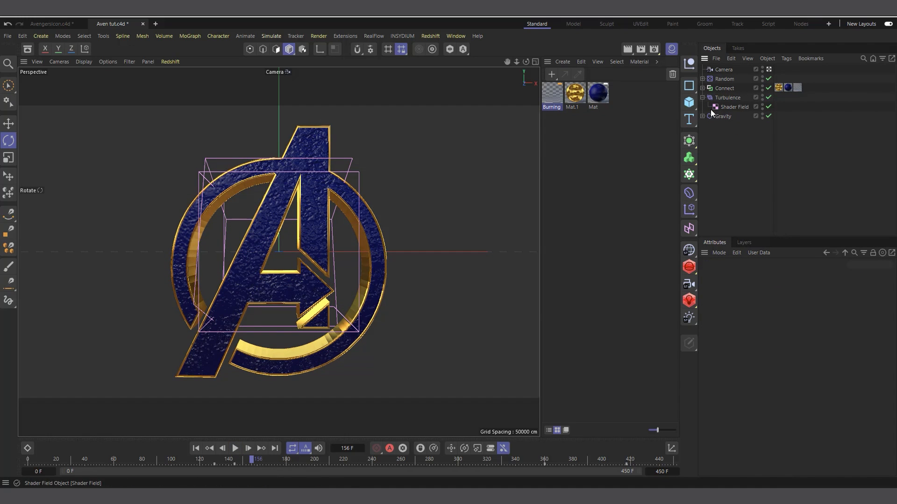
Create a Null and make the Connect object its child
click(727, 88)
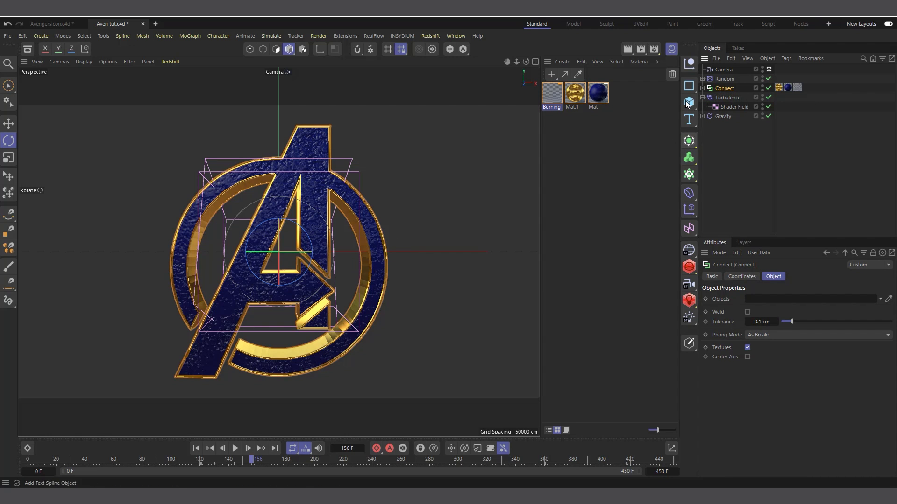
click(690, 64)
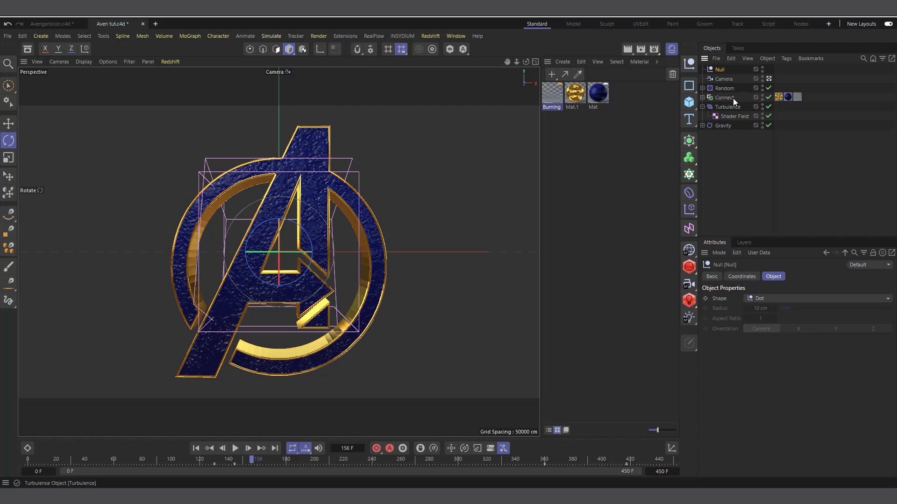
drag(727, 94, 723, 72)
click(722, 70)
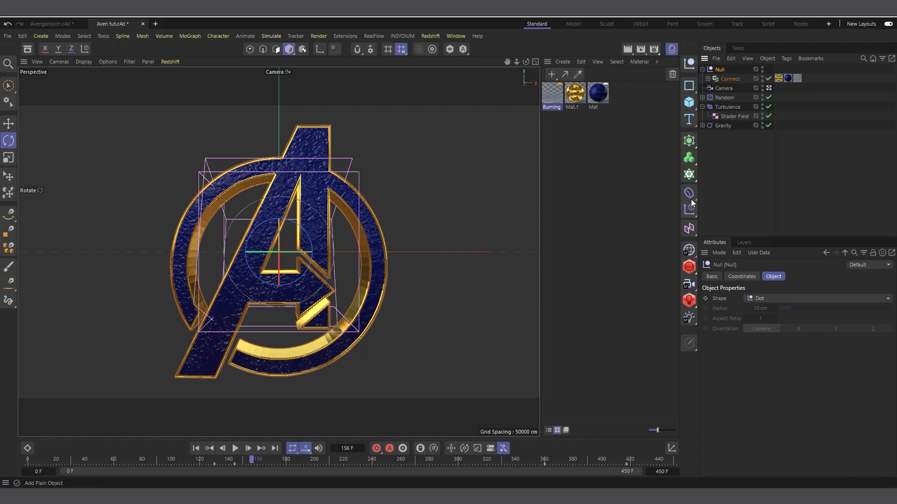
Add a new PolyFX inside the Null, above the Connect object
drag(690, 173, 733, 345)
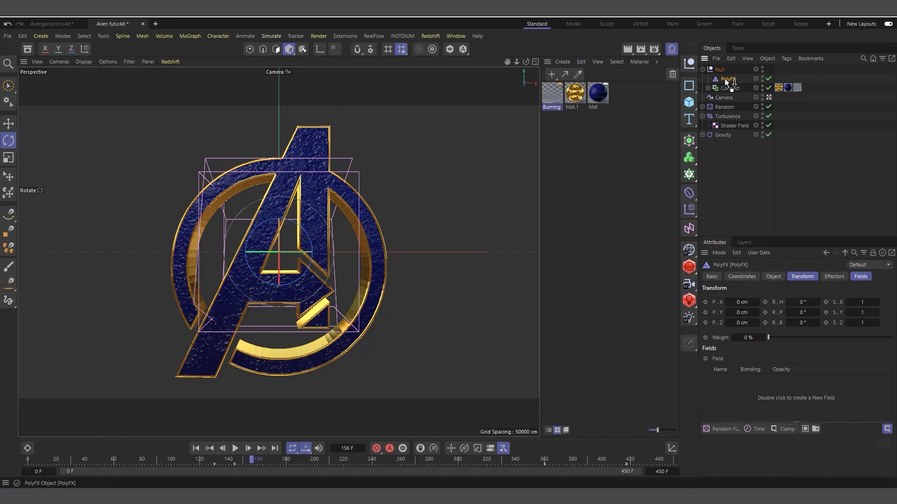
click(719, 70)
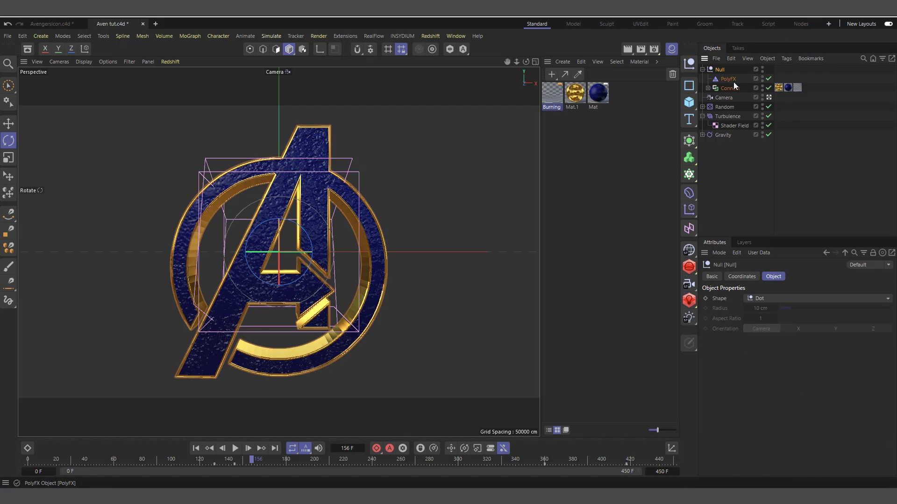
click(728, 80)
click(726, 88)
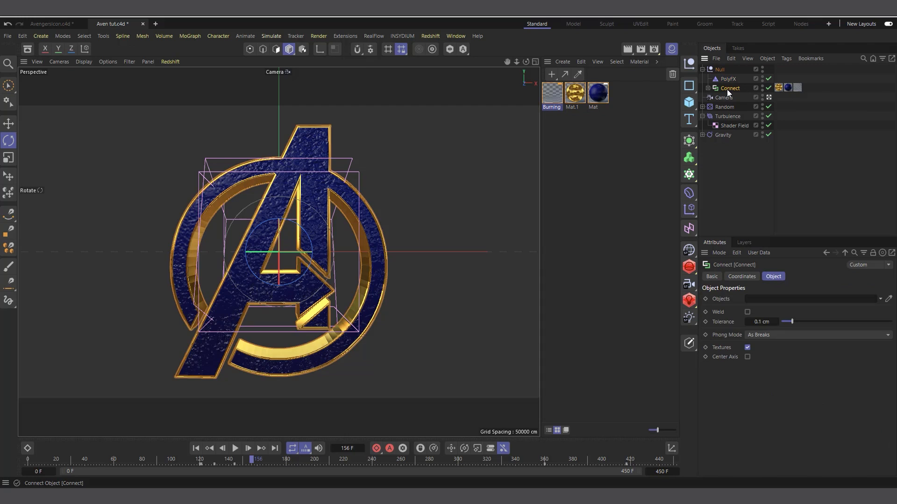
Add a Plain effector to the PolyFX object inside the Null
click(727, 80)
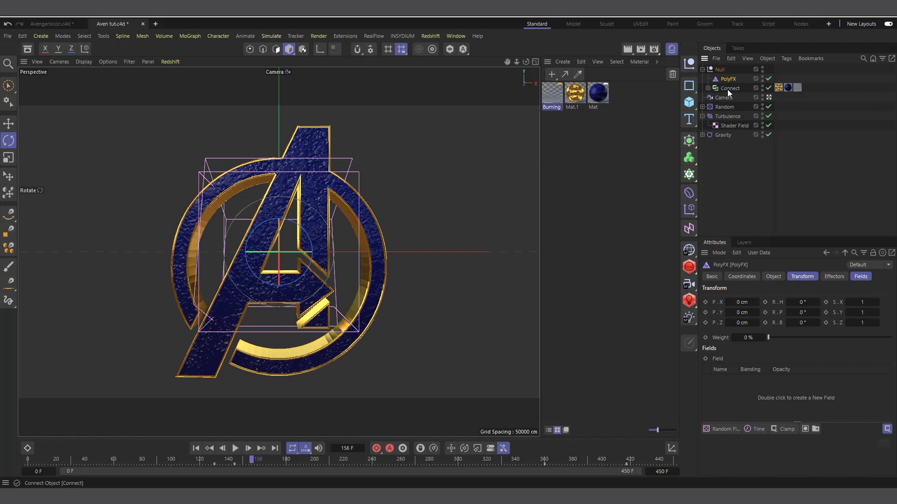
click(719, 89)
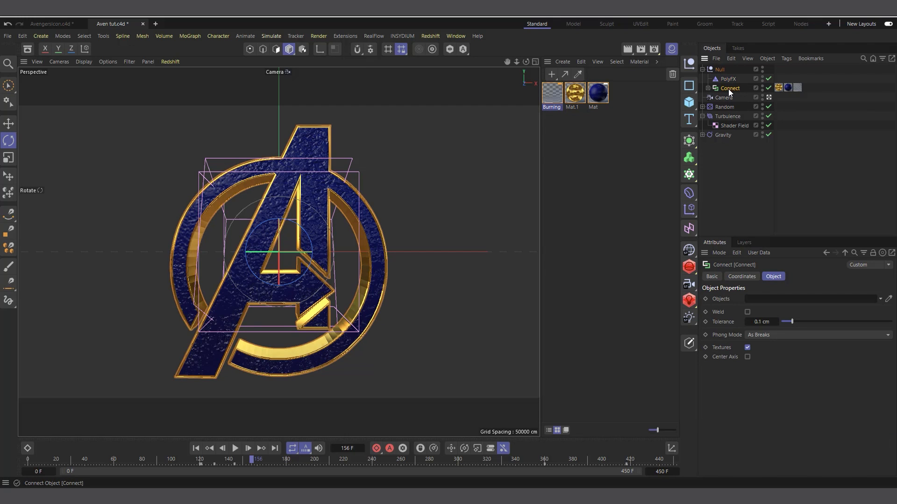
click(723, 80)
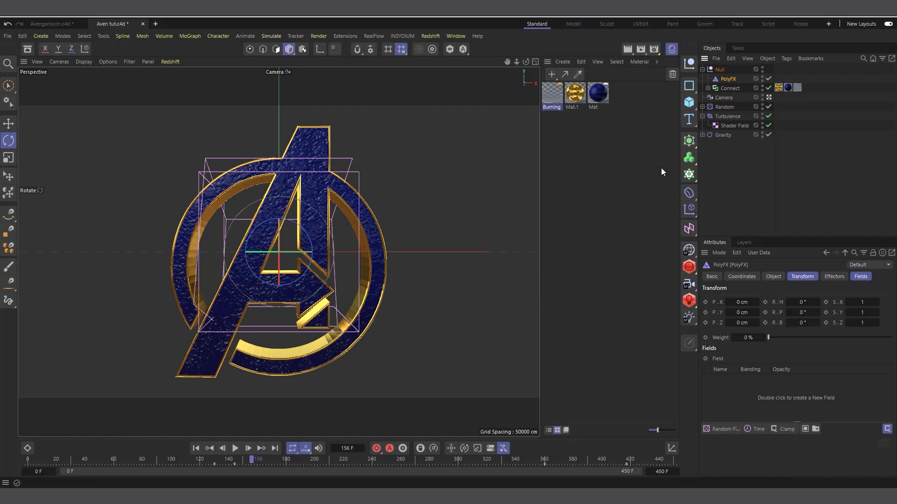
click(689, 210)
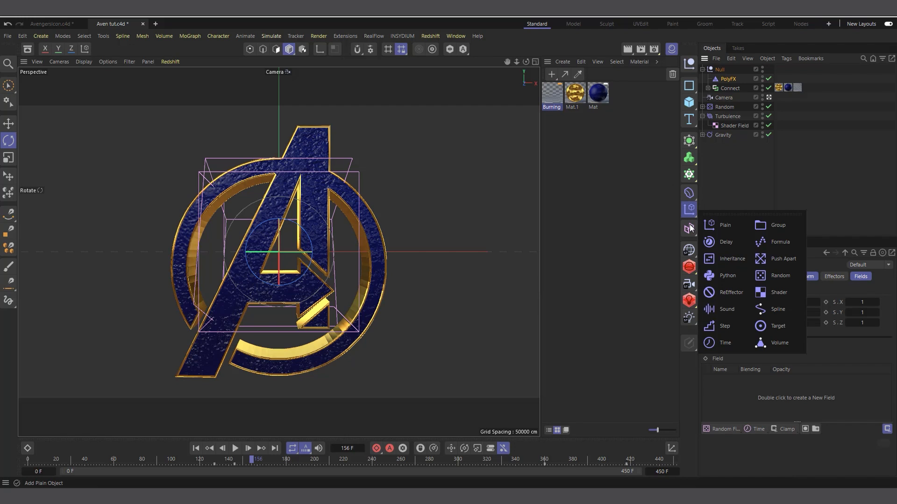
click(734, 231)
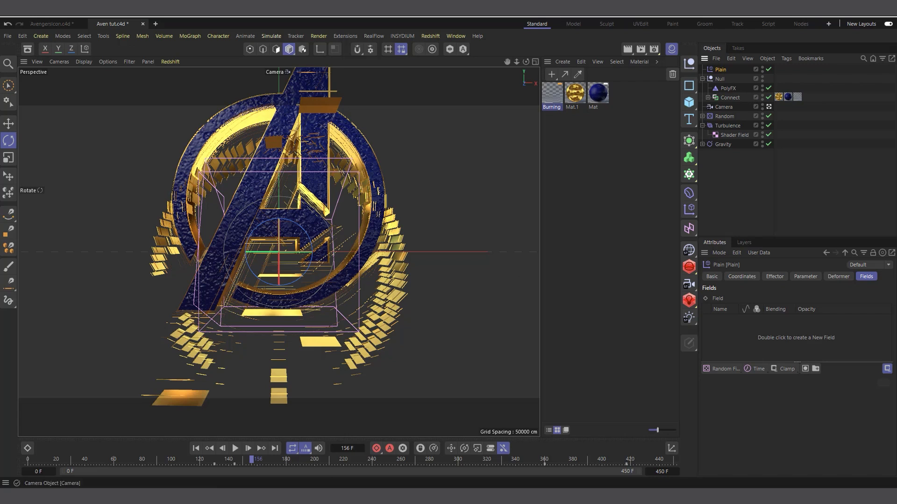
Disable the Plain effector's position parameter, enable uniform scale and set the scale to -1
click(812, 279)
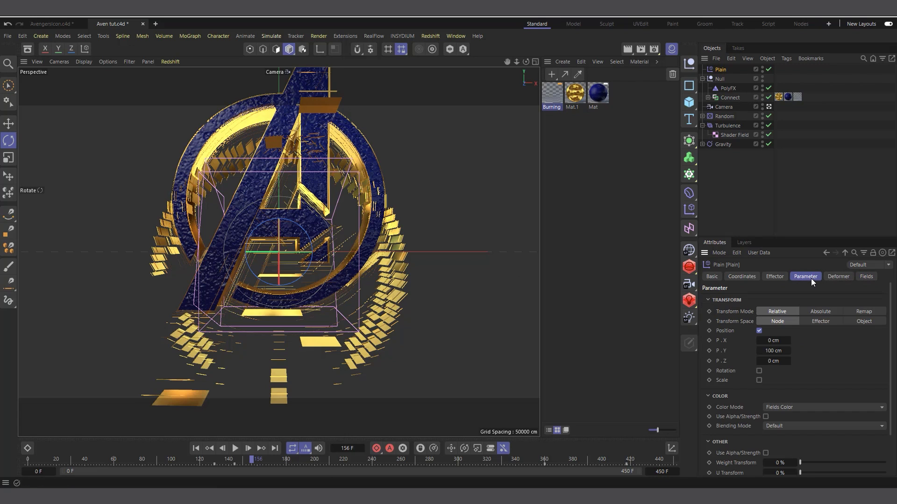
click(758, 330)
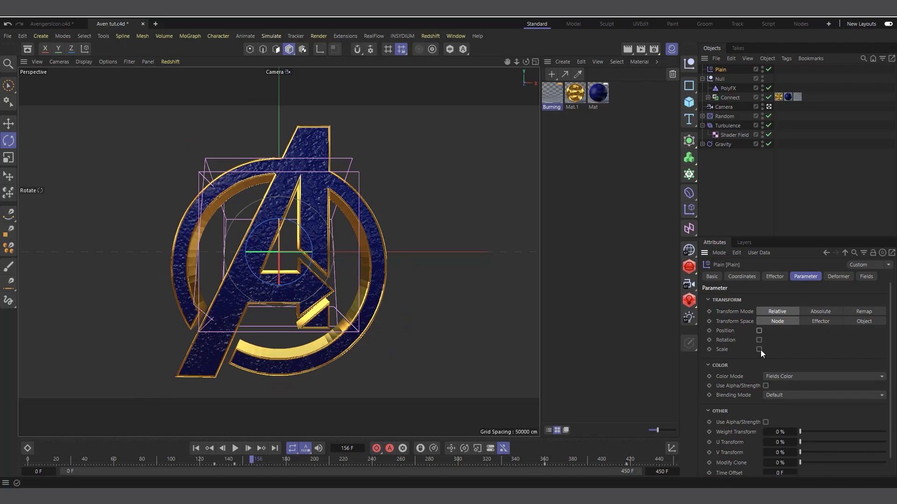
click(759, 349)
click(759, 359)
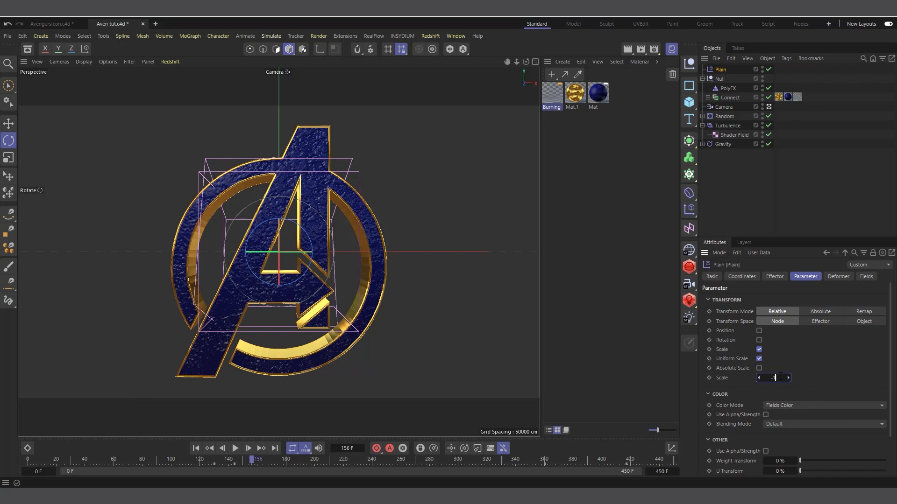
key(Return)
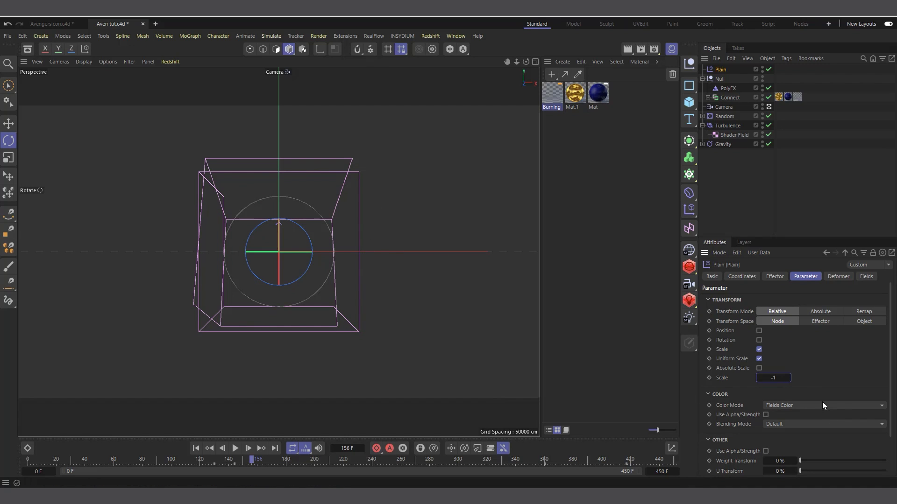
Add a Linear Field with direction Y+ to the Plain effector and raise it towards the logo's upper part
click(867, 276)
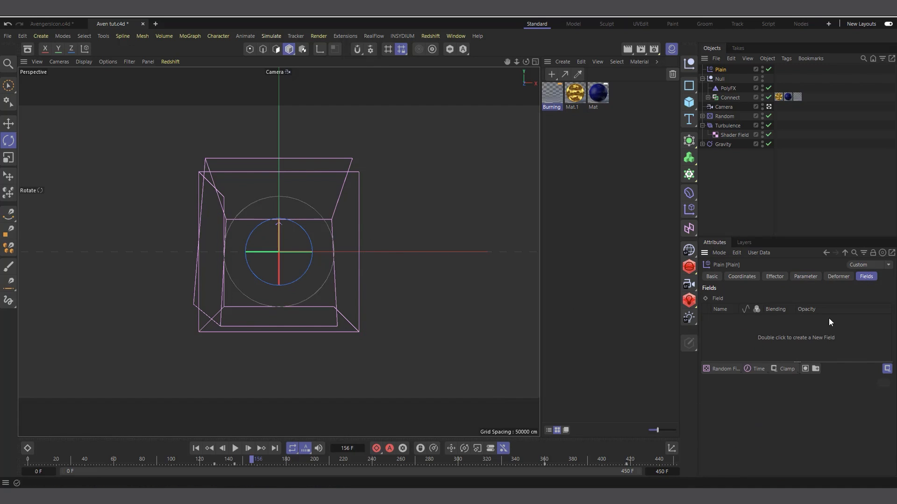
click(717, 369)
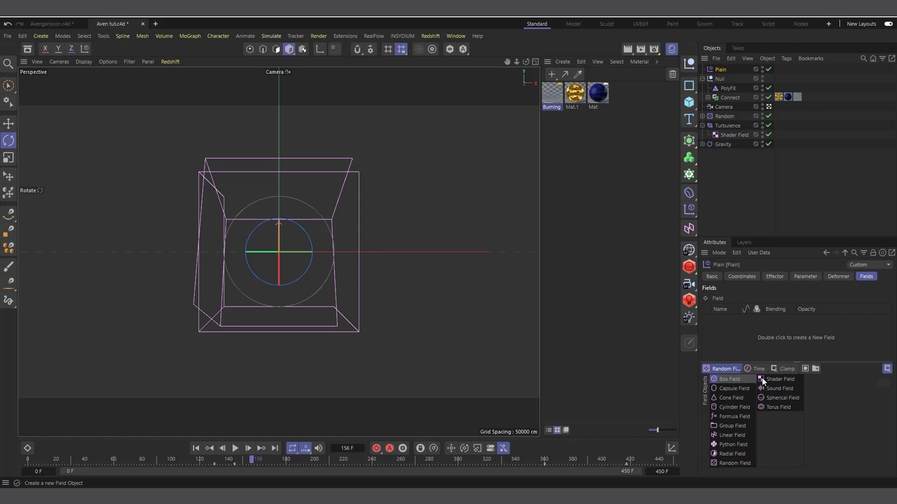
click(732, 435)
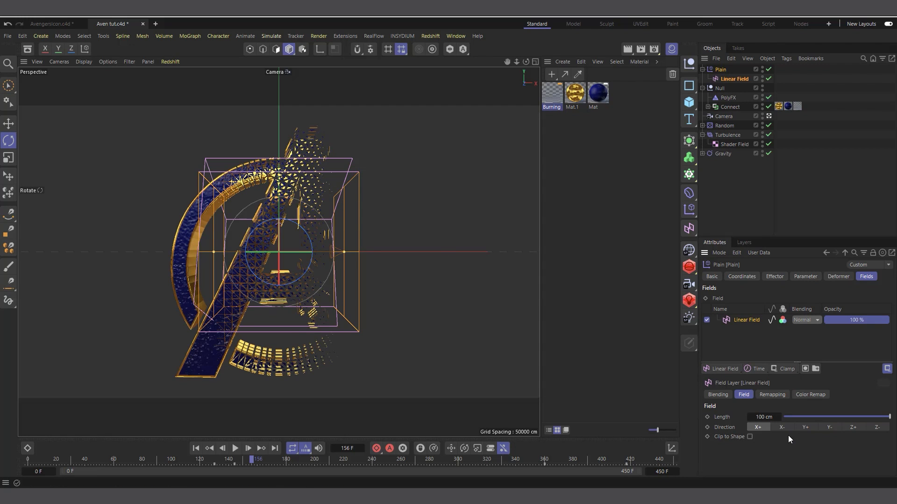
click(807, 427)
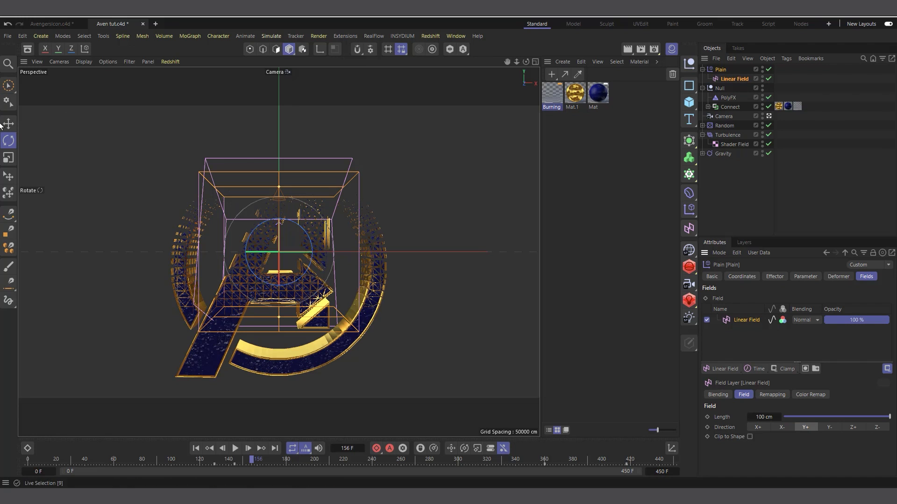
key(e)
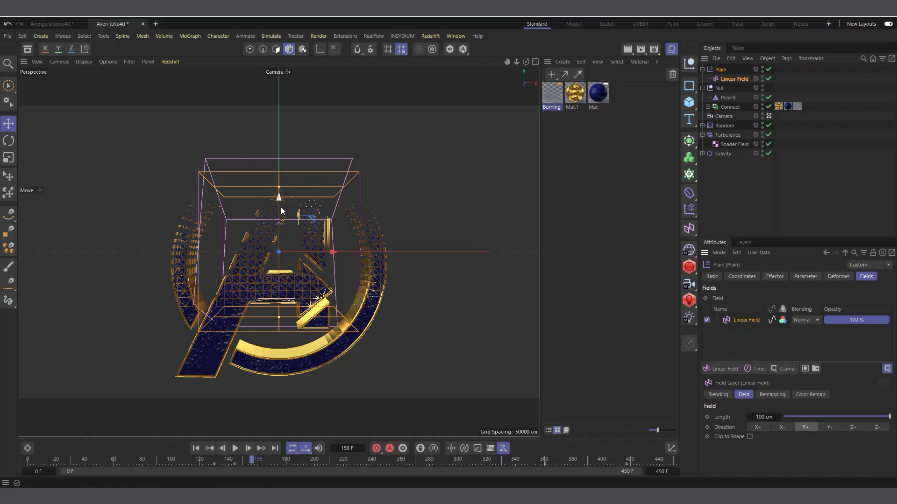
drag(281, 206, 282, 134)
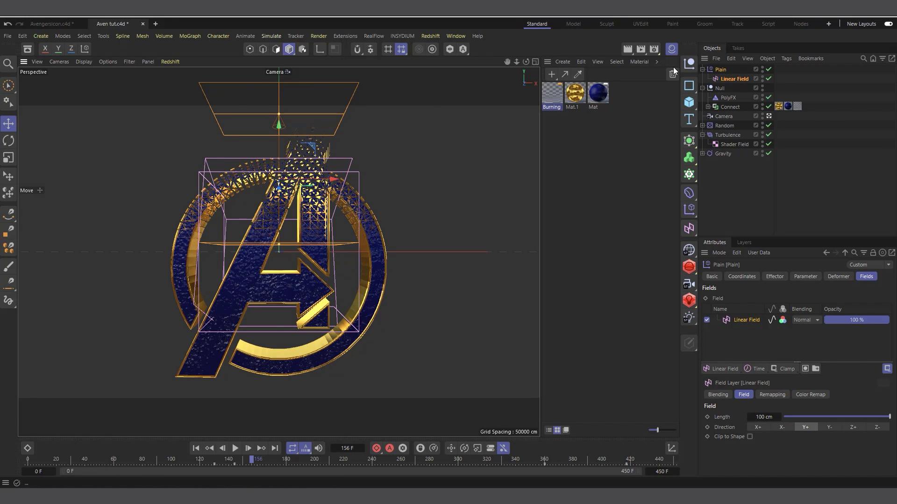
Leave the scene camera's view, lengthen the Linear Field to about 317 cm and raise it until its lower plane clears the logo
click(769, 116)
click(768, 117)
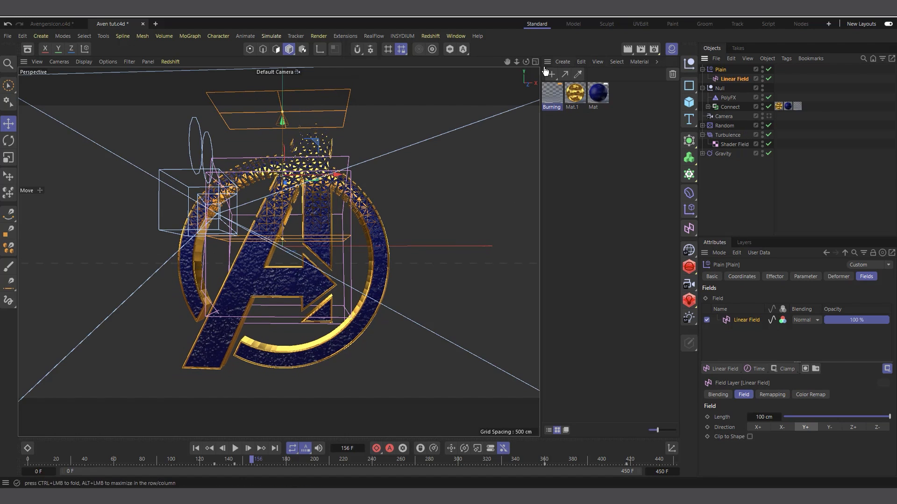
drag(517, 64, 148, 309)
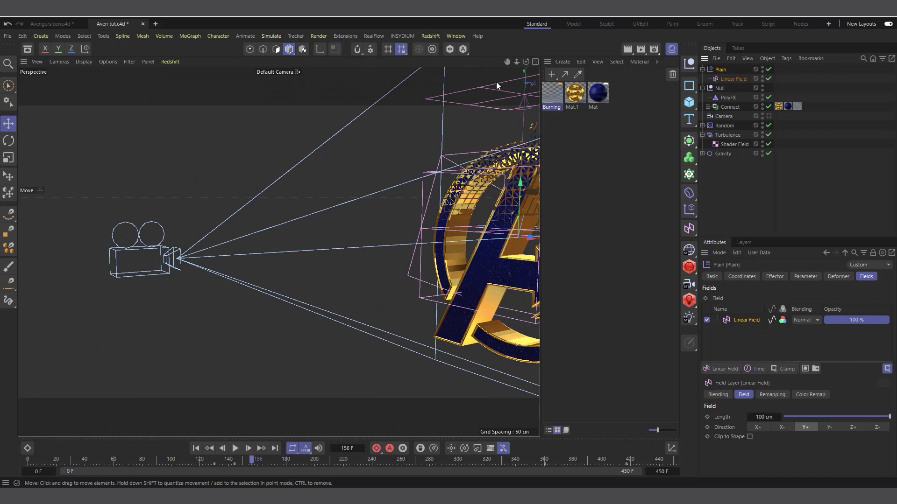
drag(507, 62, 315, 88)
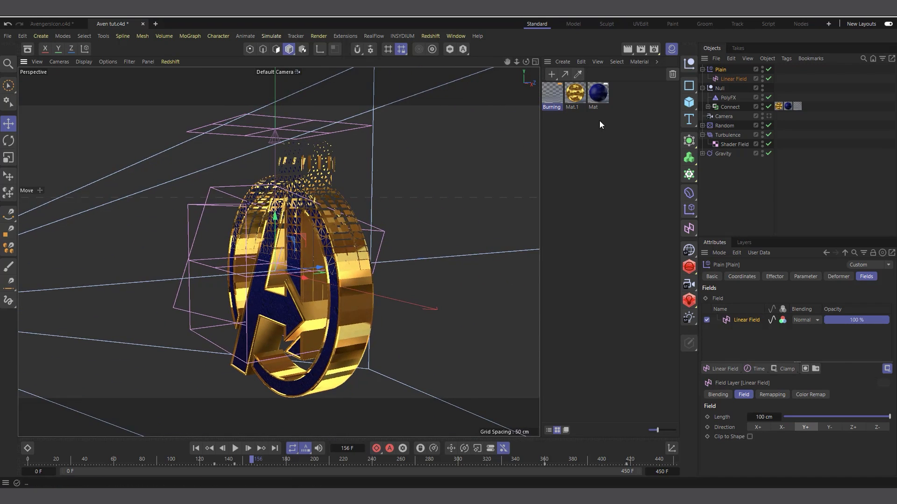
scroll(118, 285, up, 1)
scroll(115, 292, down, 1)
scroll(111, 298, up, 1)
scroll(112, 299, down, 3)
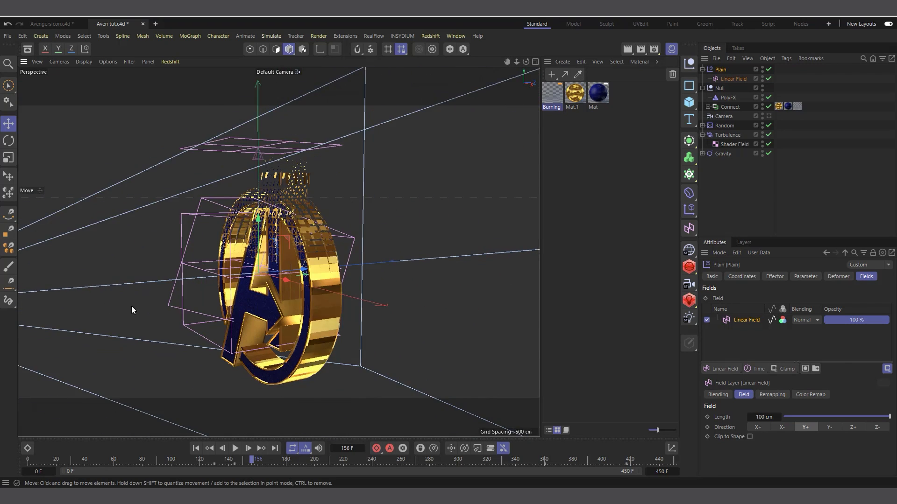
scroll(131, 311, down, 2)
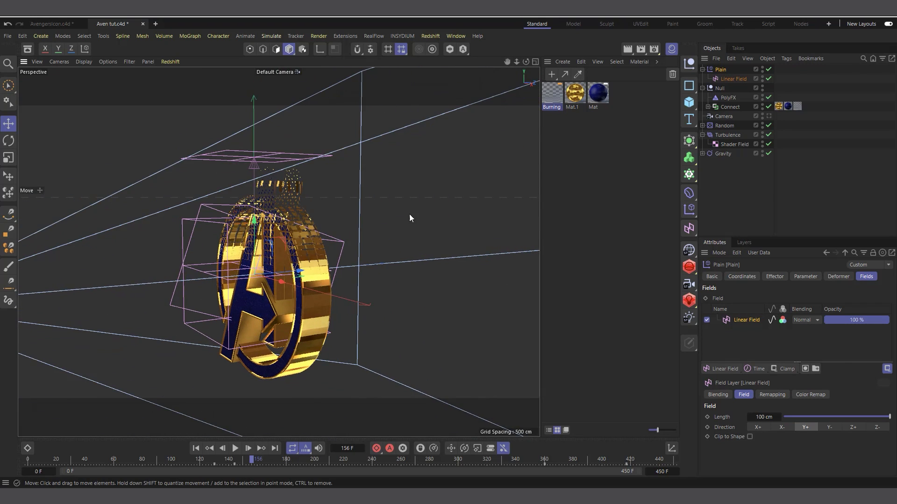
scroll(215, 254, down, 4)
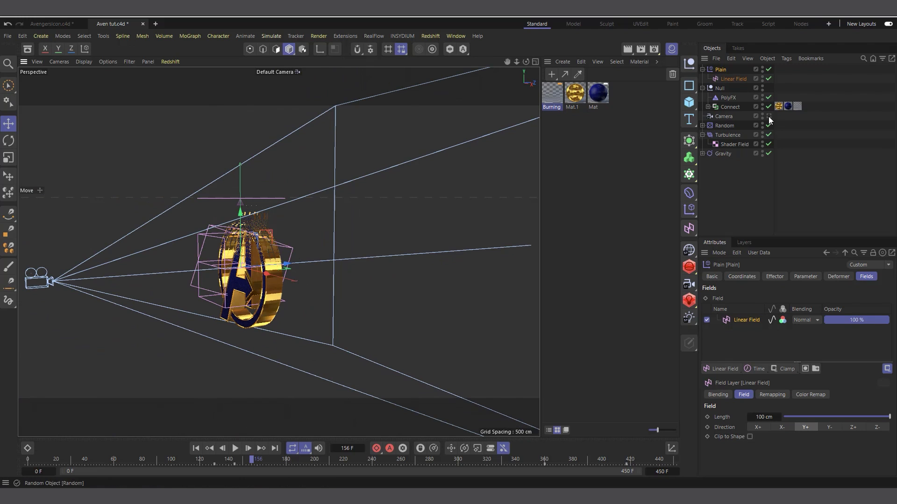
click(729, 79)
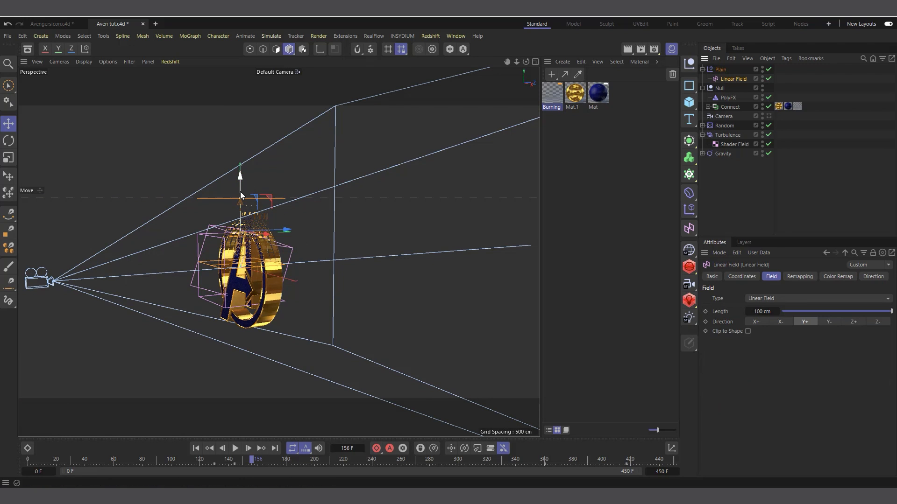
drag(240, 197, 243, 137)
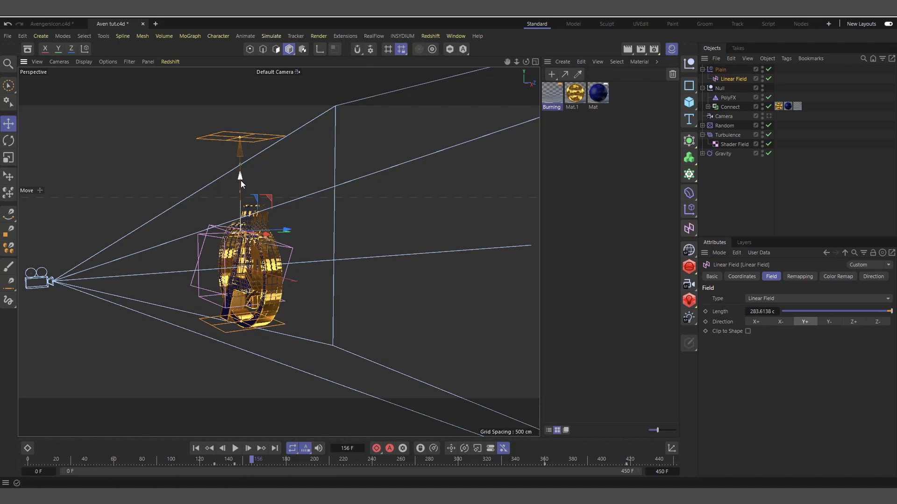
drag(238, 136, 238, 130)
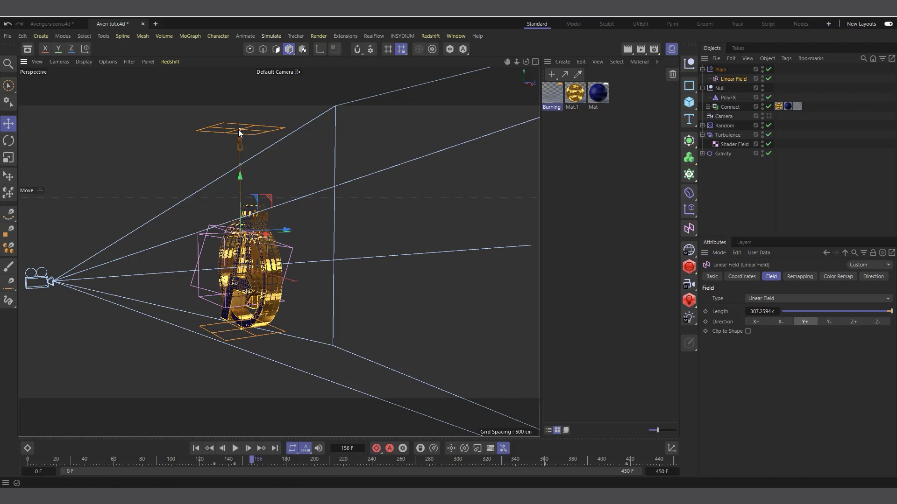
drag(240, 175, 239, 97)
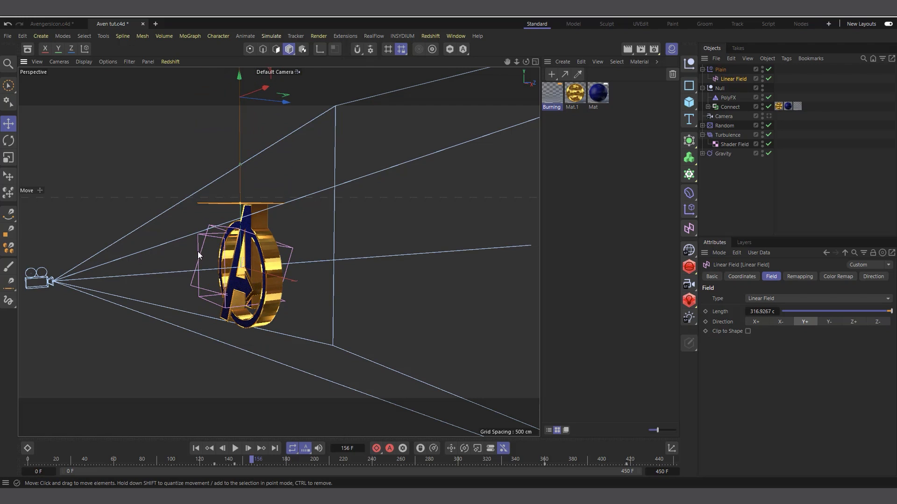
Tilt the Linear Field's pitch to about -14° and shift it to about Y 543 cm and Z 153 cm, above and behind the logo
key(r)
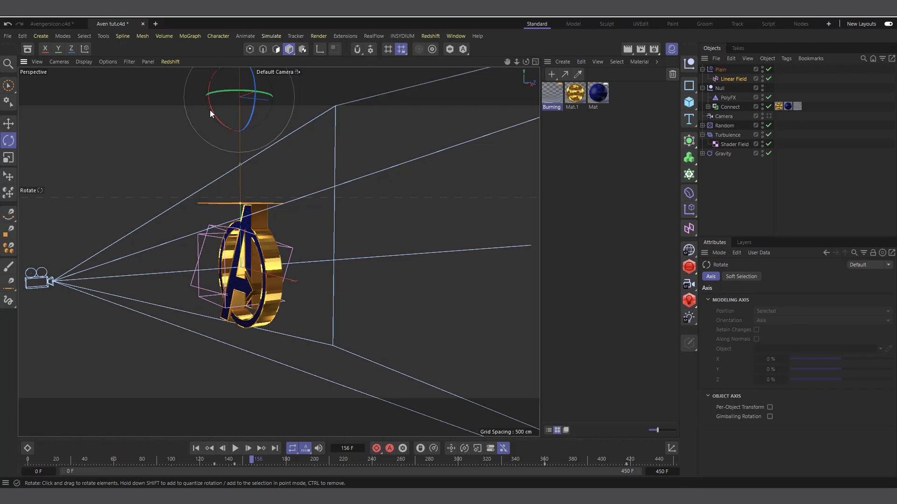
drag(209, 110, 208, 101)
key(e)
drag(279, 114, 283, 85)
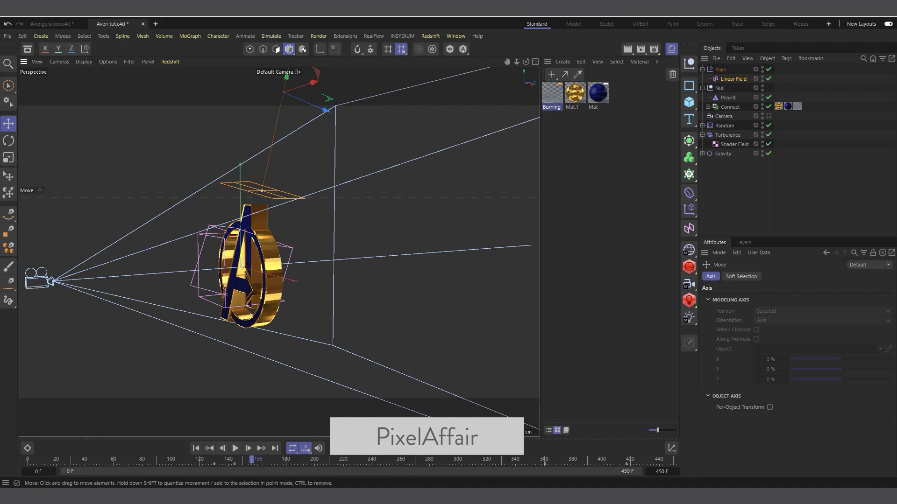
Play the animation, pause at frame 338 and check the disintegrating logo through the scene camera
click(235, 448)
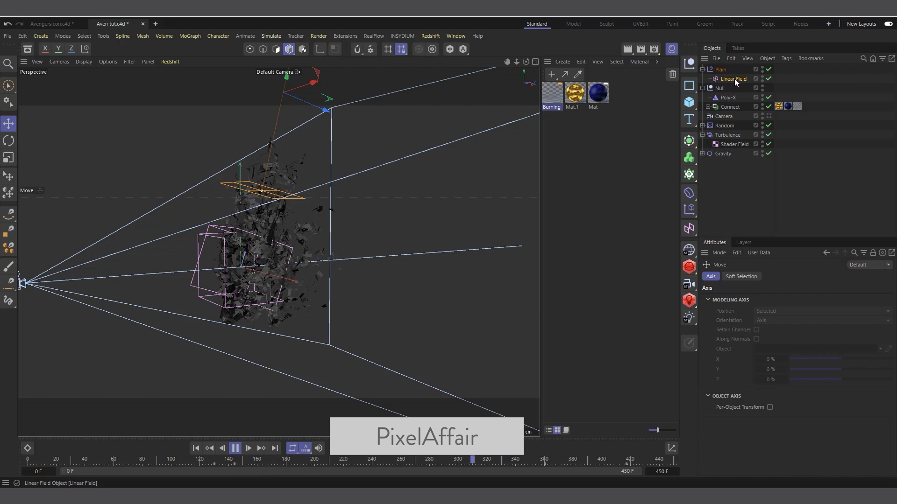
click(235, 448)
click(769, 116)
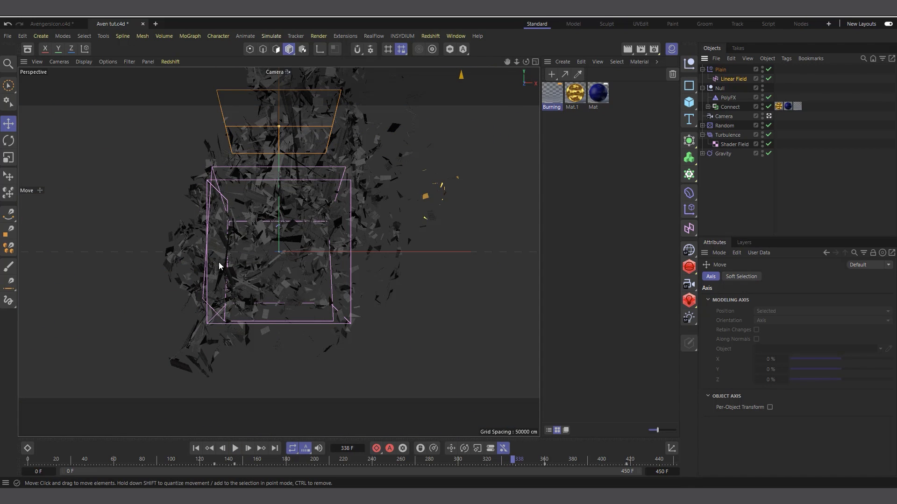
click(769, 115)
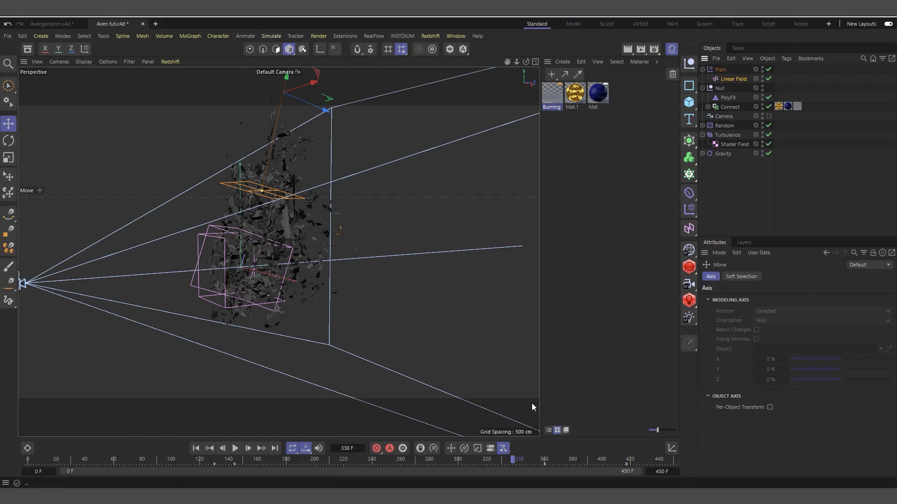
Keyframe the Linear Field's X, Y and Z position at frame 338
click(736, 80)
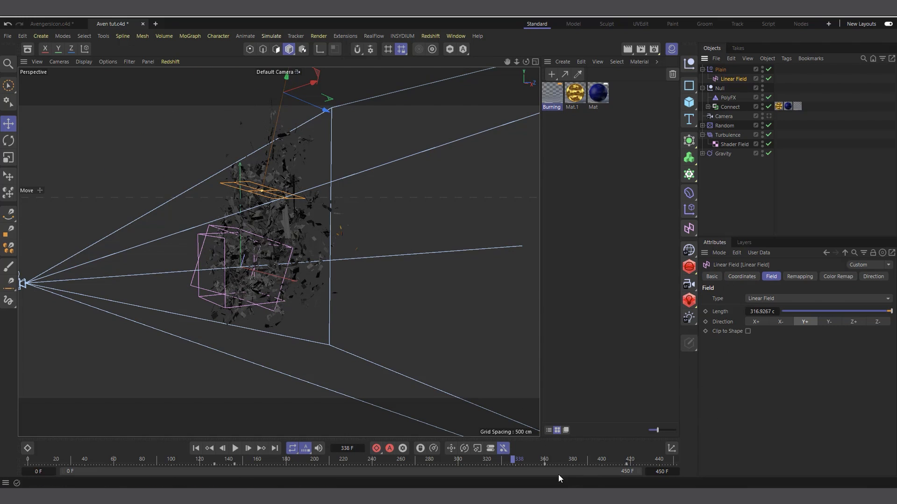
click(732, 275)
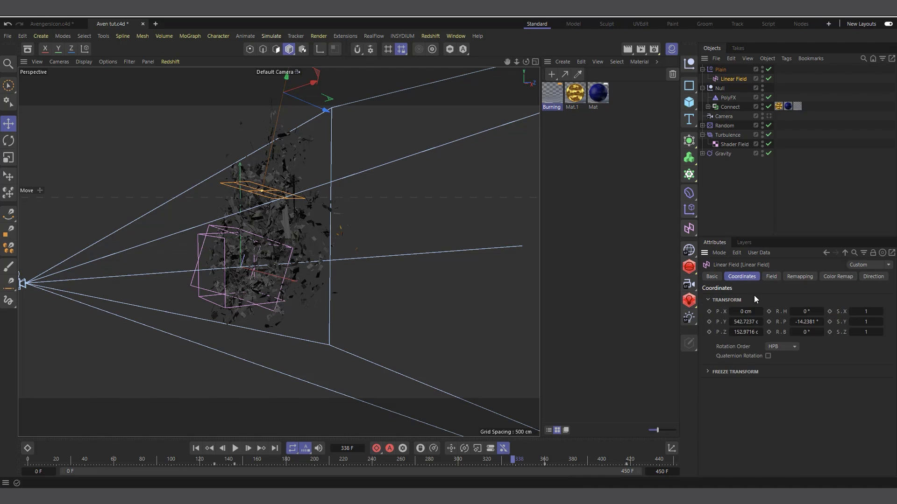
click(709, 312)
click(709, 322)
click(794, 175)
click(741, 83)
At frame 450, move the Linear Field down along its tilted axis to about Y -654 cm and Z -151 cm
drag(514, 462, 679, 462)
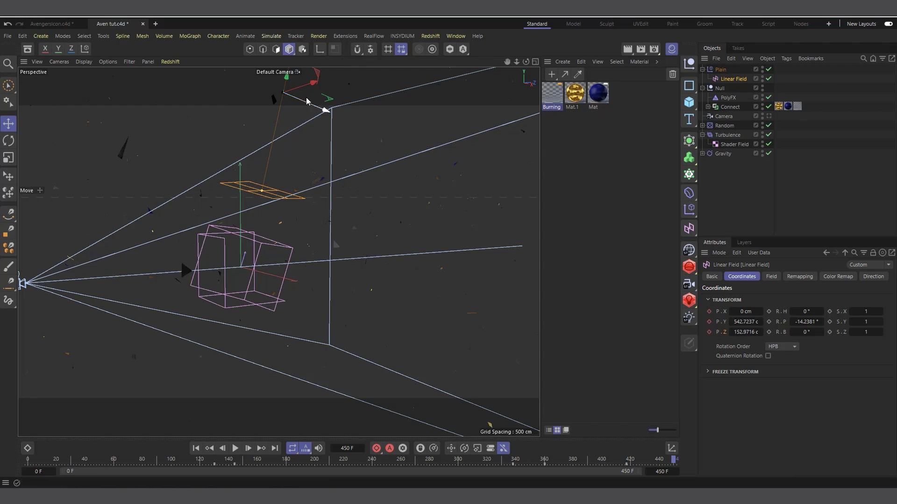
drag(286, 79, 147, 436)
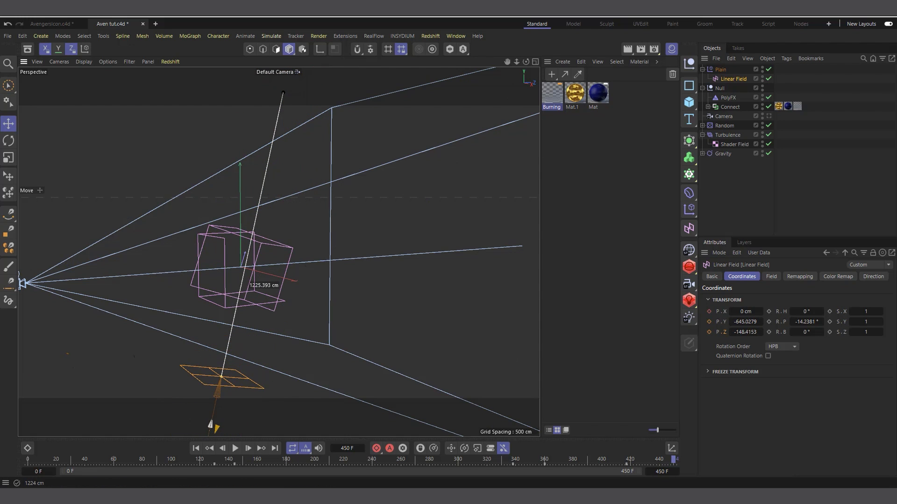
drag(210, 424, 209, 428)
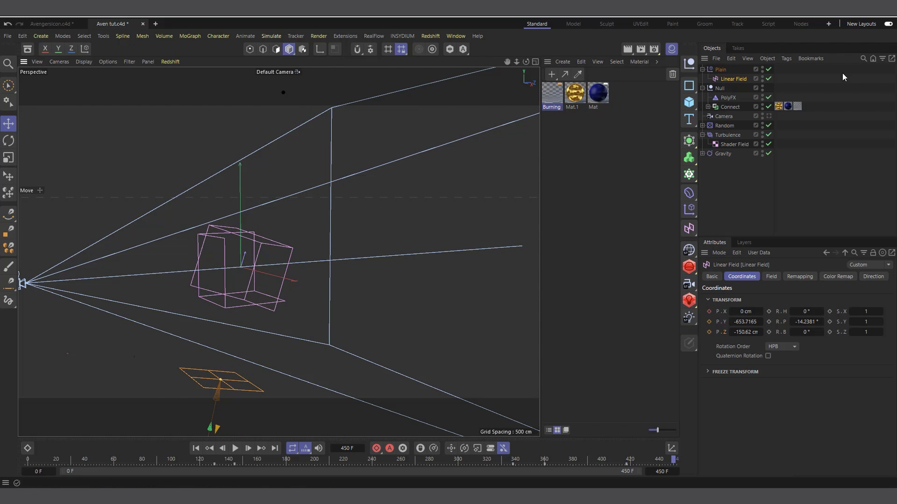
Keyframe the Linear Field's position at frame 450 and shift its keyframes from frame 338 to frame 299
click(709, 321)
click(513, 460)
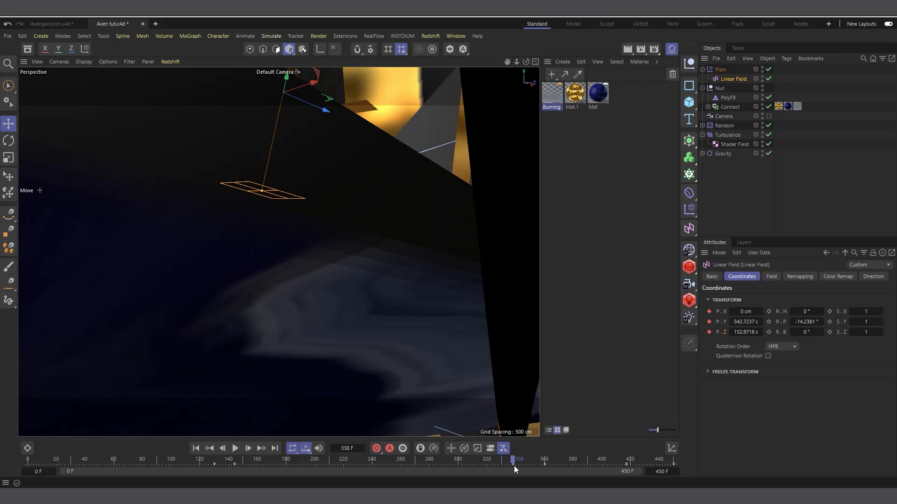
drag(513, 464, 457, 470)
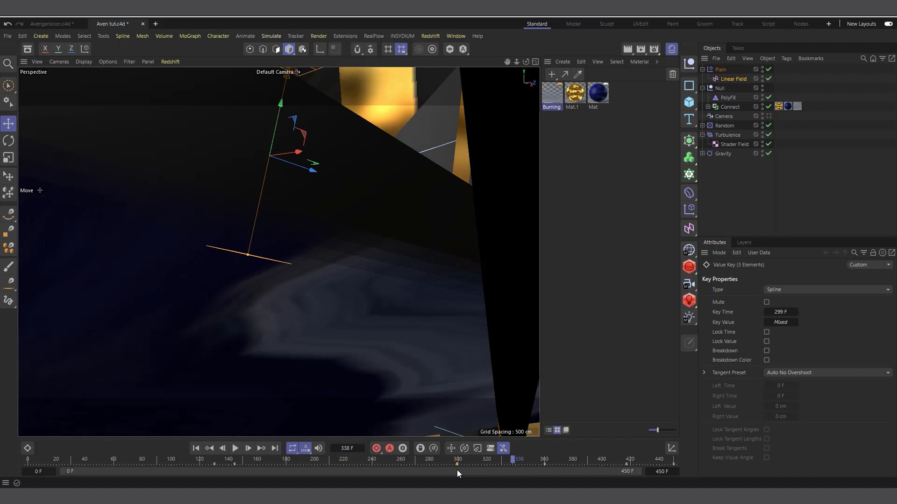
View the scene through the scene camera and disable the Connect object
click(769, 116)
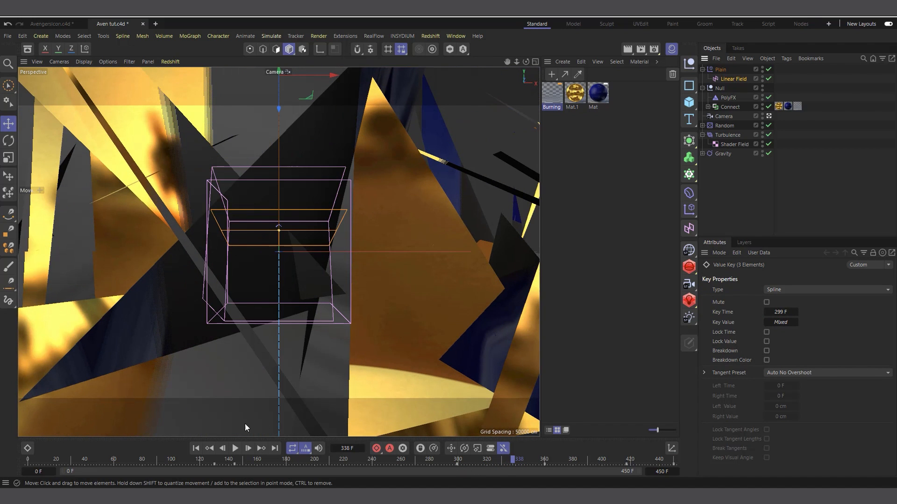
click(768, 107)
click(739, 187)
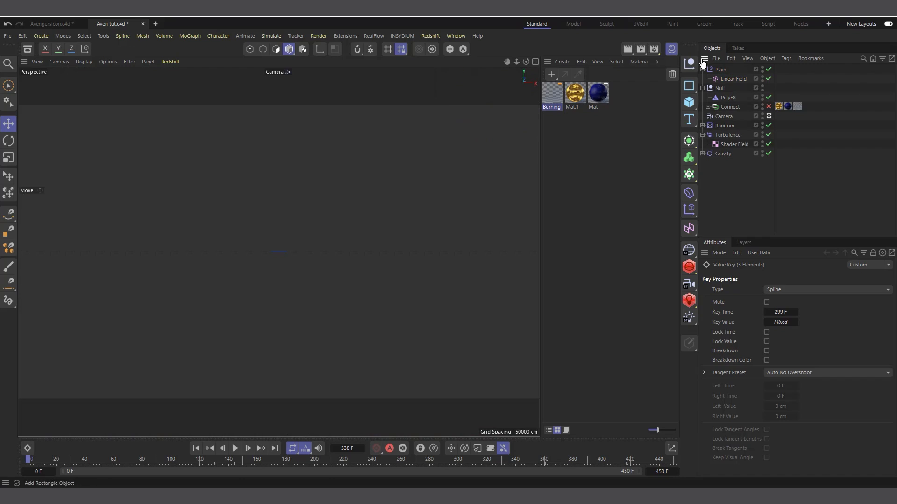
Hide the Material Manager to widen the viewport, and play the animation, pausing at frame 134
click(672, 49)
click(232, 449)
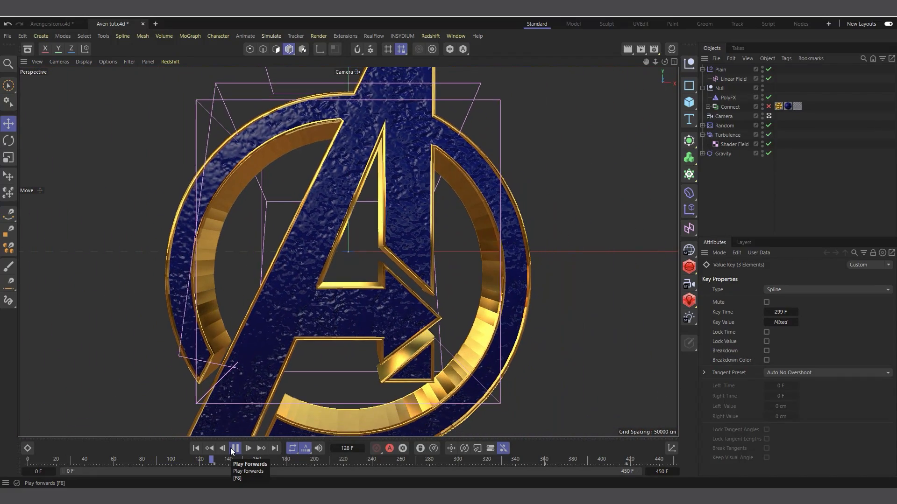
click(234, 448)
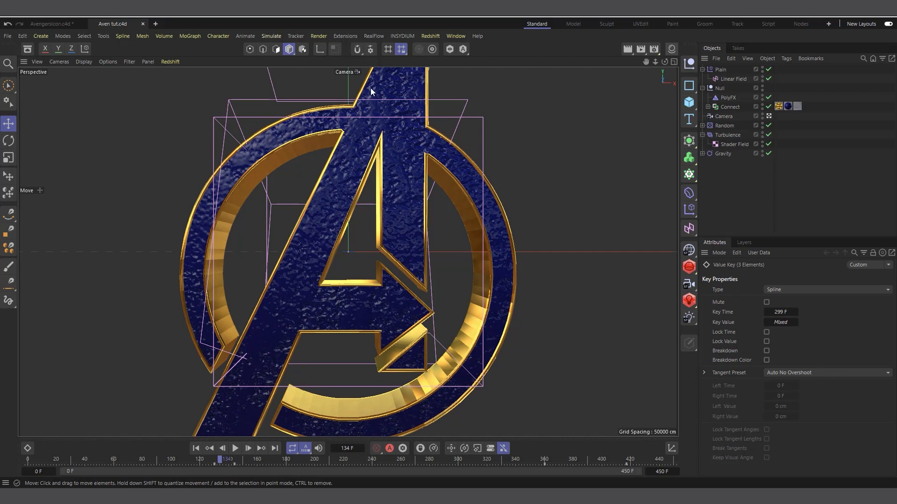
Hide the Plain effector, Random effector and Gravity force from the viewport and save the project
click(763, 68)
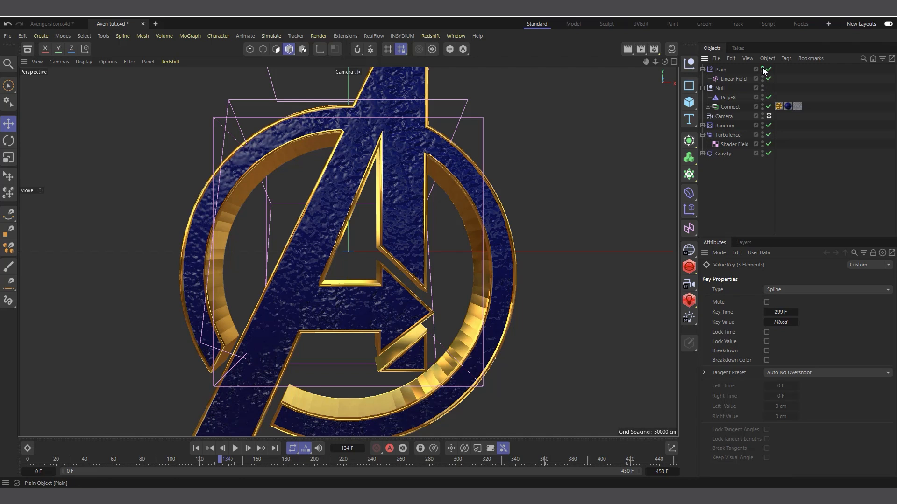
click(763, 124)
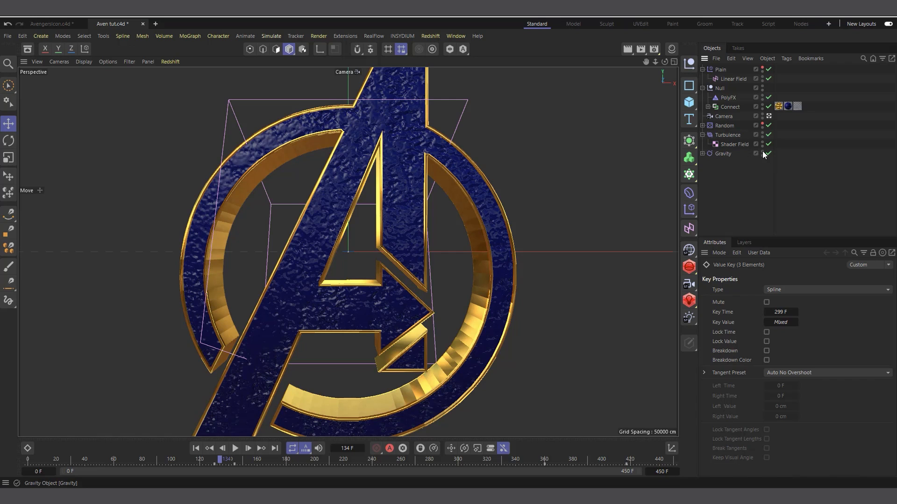
click(762, 153)
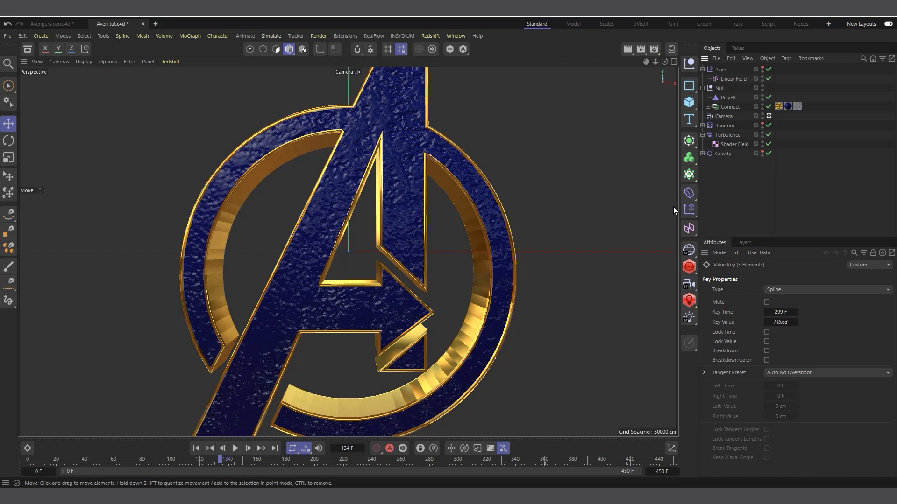
key(ctrl+s)
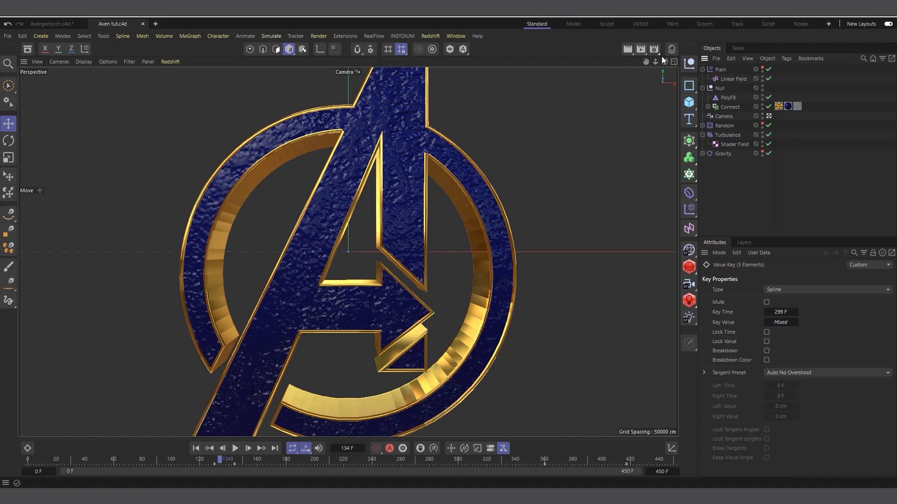
Make an MP4 preview of the preview range with the Viewport Renderer at 960x540 and 30 fps
click(641, 48)
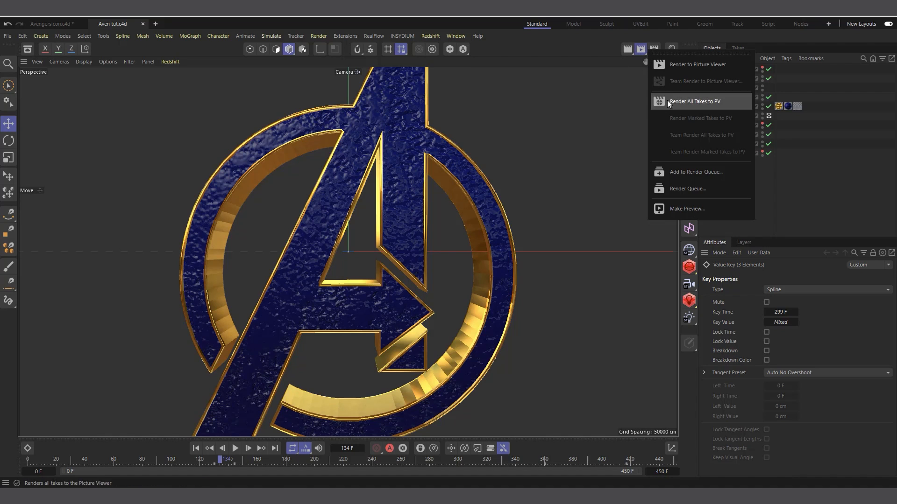
click(708, 209)
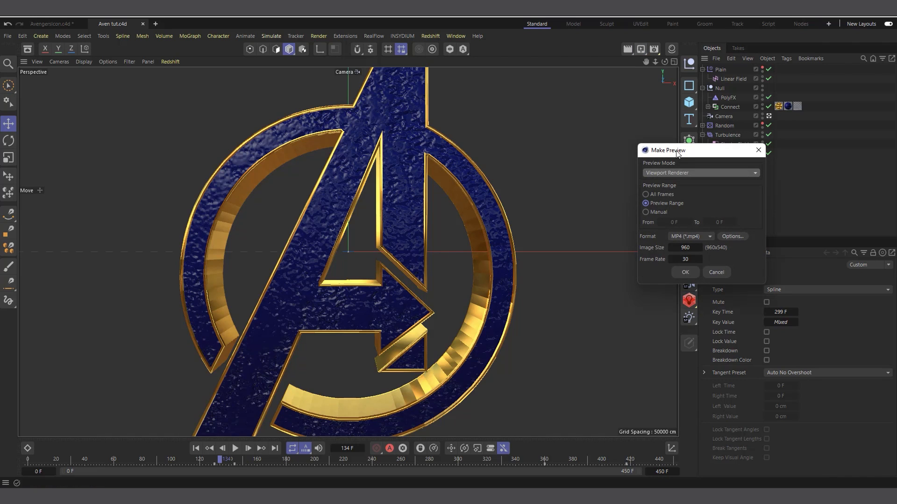
drag(684, 148, 458, 135)
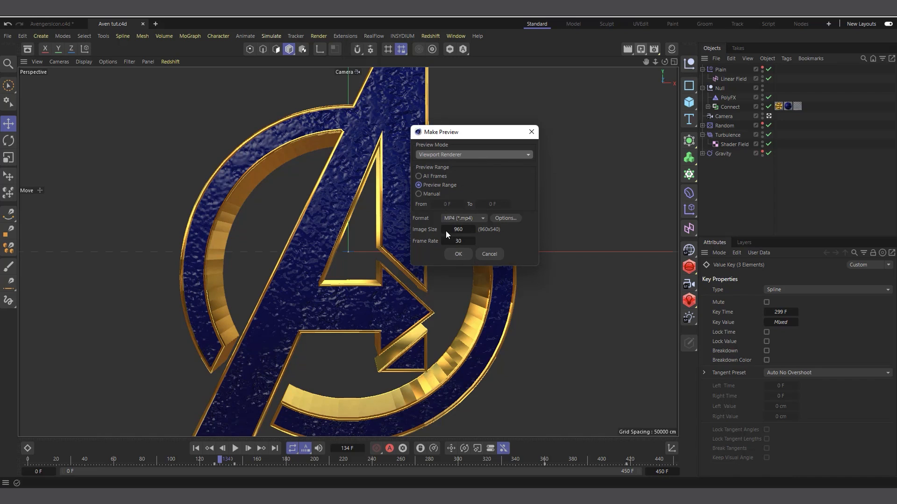
click(464, 254)
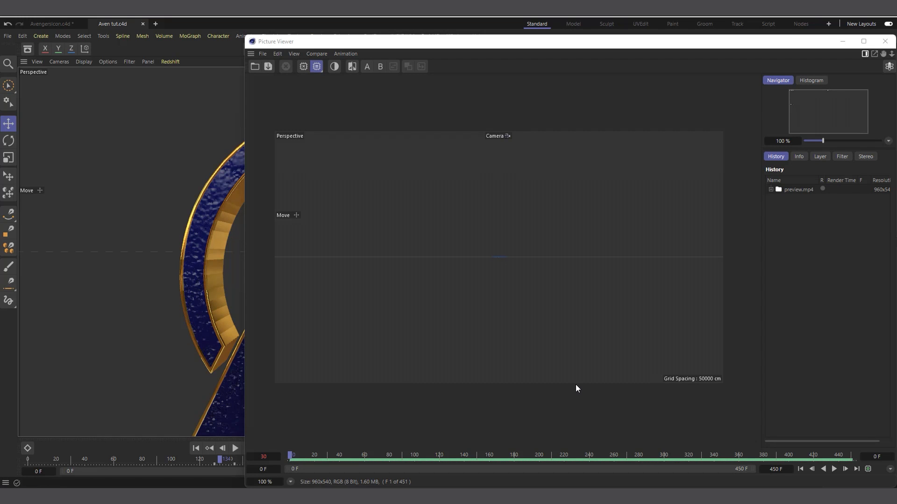
Play the rendered preview, review the disintegration back around frame 281, and close the Picture Viewer
click(834, 470)
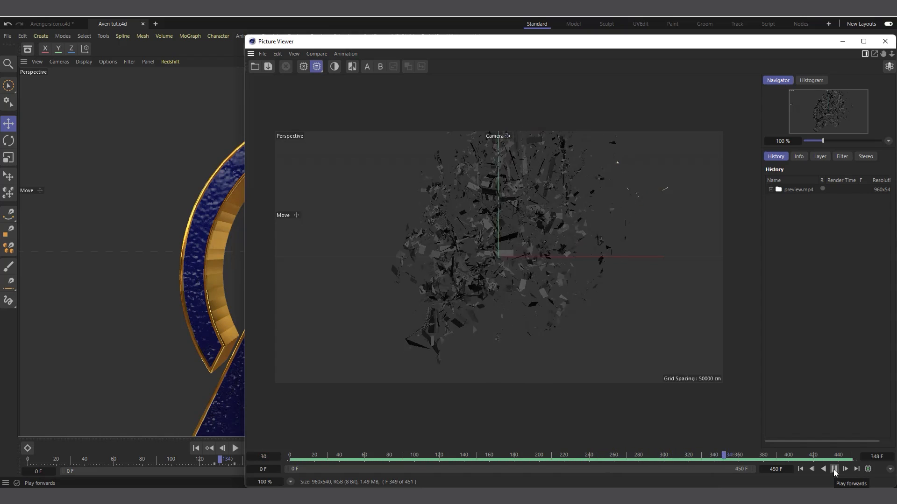
click(834, 470)
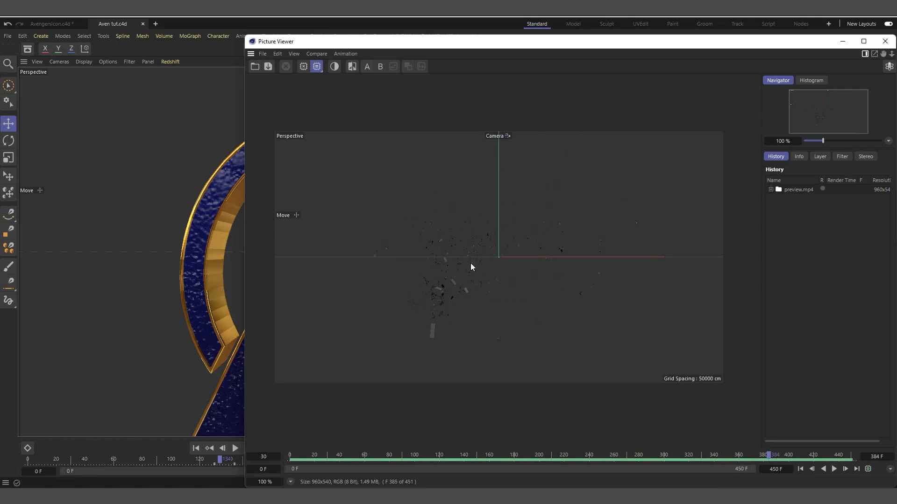
click(833, 470)
click(833, 469)
drag(797, 460, 640, 451)
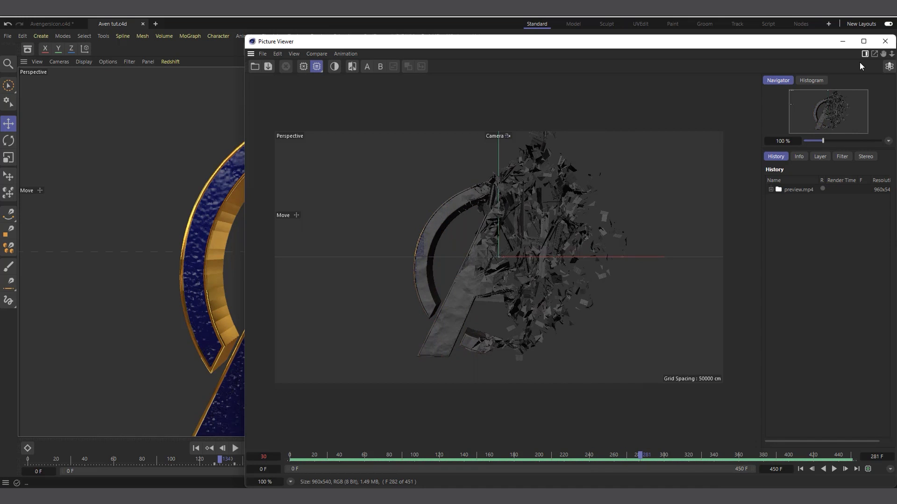
click(885, 41)
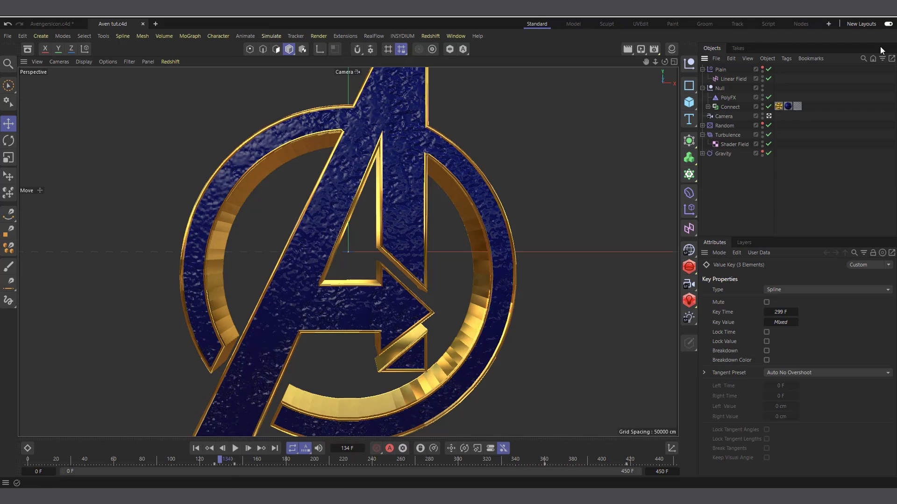
Expand Connect, Voronoi Fracture and Extrude in the hierarchy and open the object properties of the Tools4D Vectorizer Professional spline
click(708, 107)
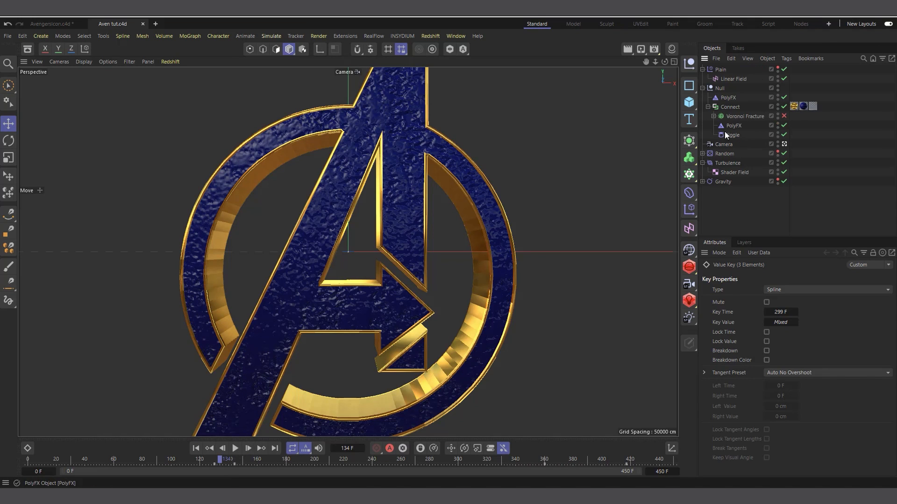
click(713, 116)
click(734, 126)
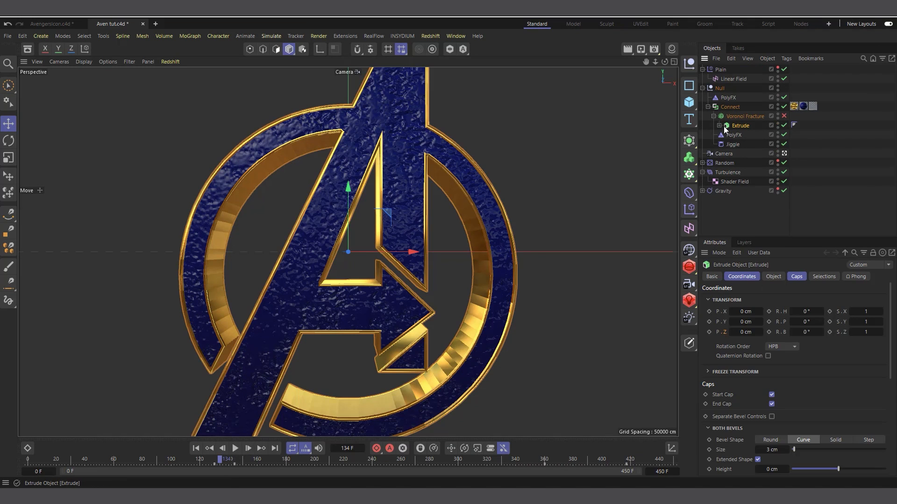
click(720, 125)
click(768, 135)
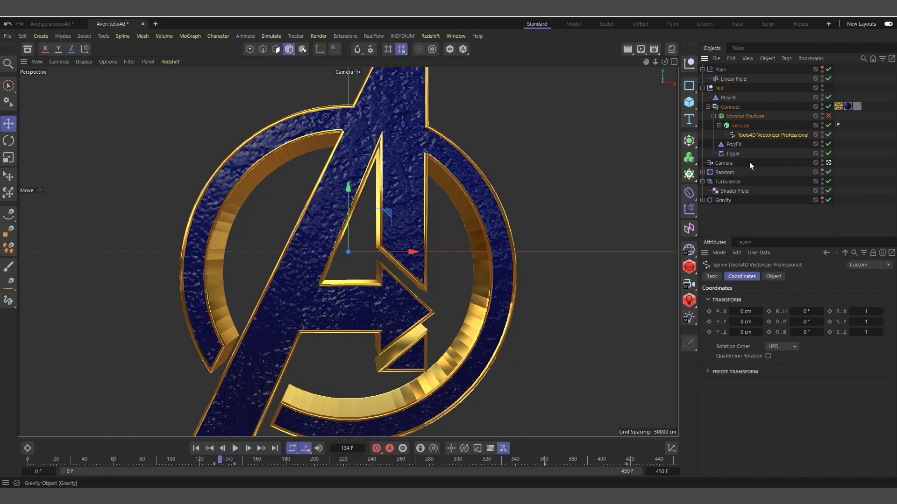
click(772, 276)
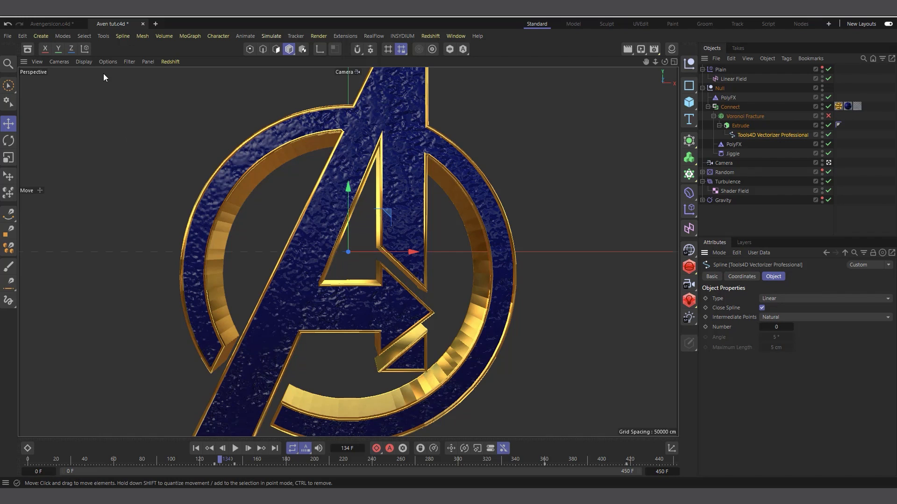
Show the logo with Gouraud Shading (Lines) and leave the scene camera for a close view of its side polygons
click(84, 61)
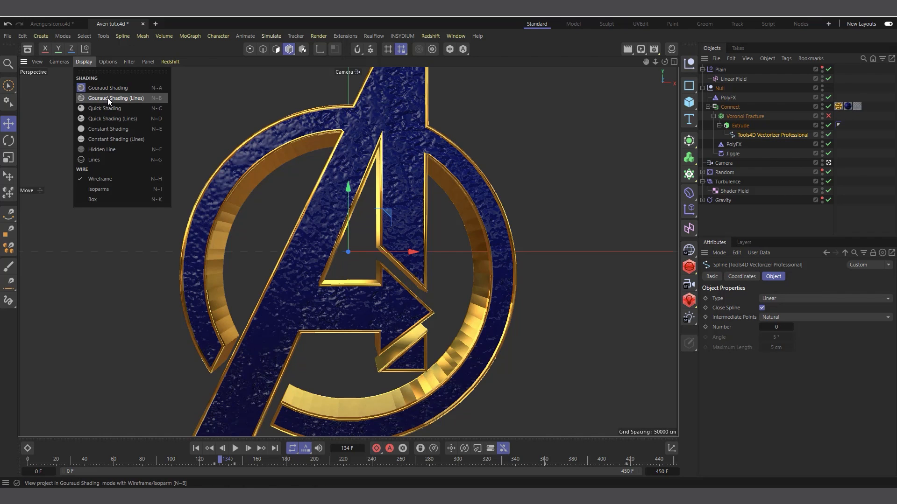
click(109, 99)
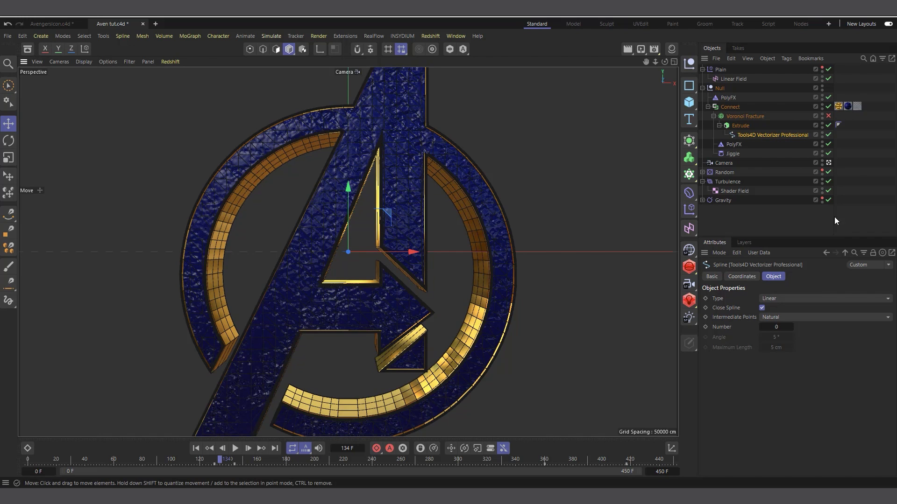
click(829, 163)
scroll(317, 275, up, 5)
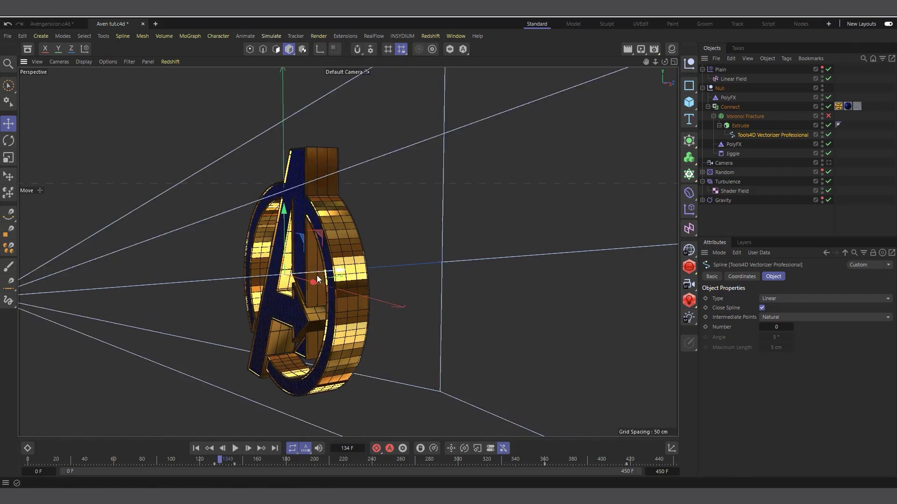
scroll(318, 279, up, 6)
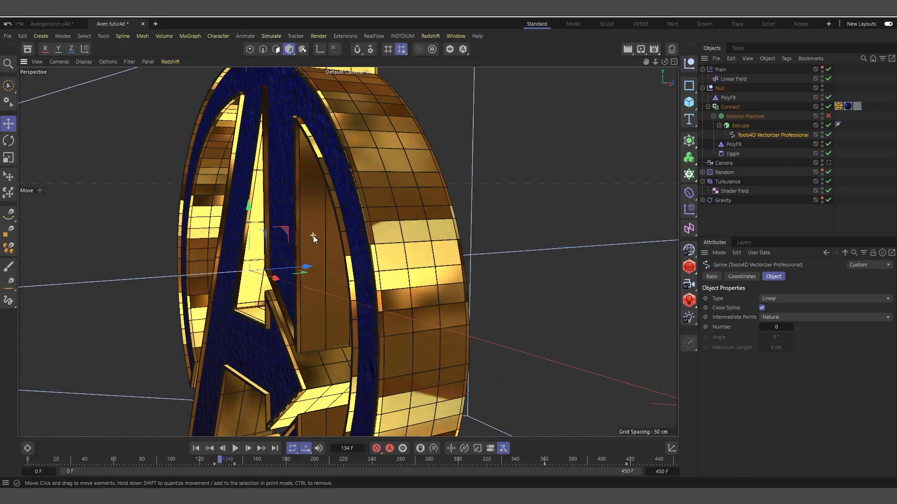
scroll(313, 235, up, 3)
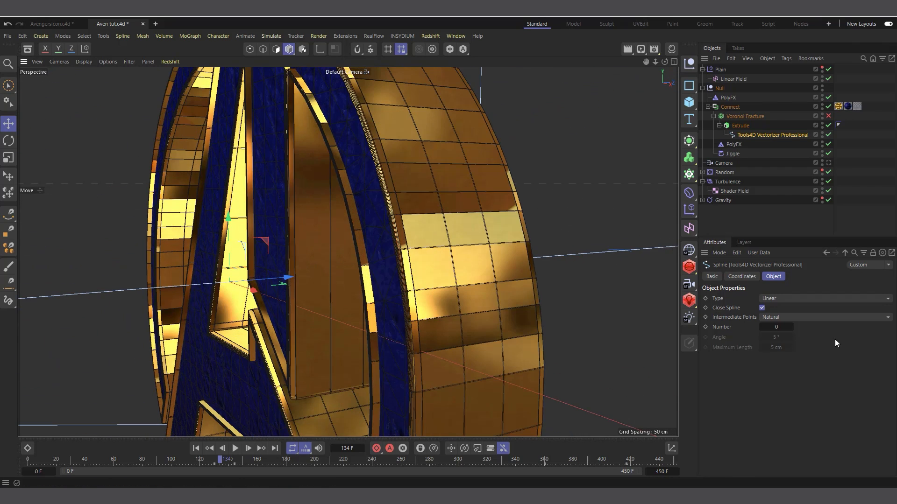
Try one intermediate point and the Subdivided interpolation on the logo spline, reverting to Natural
click(791, 327)
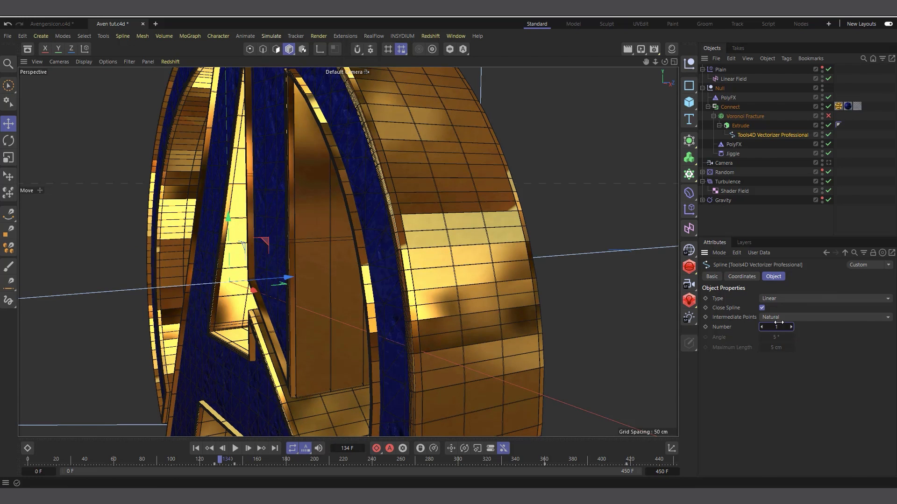
click(761, 327)
click(770, 318)
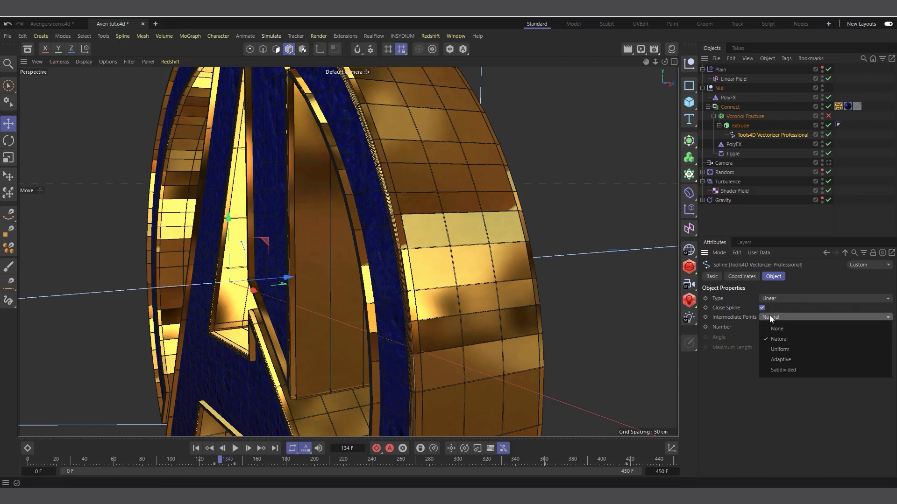
click(800, 369)
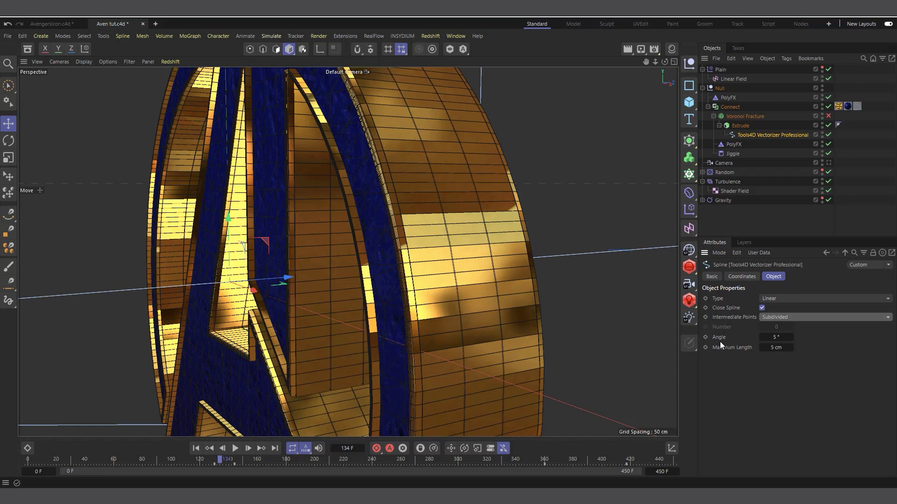
click(778, 316)
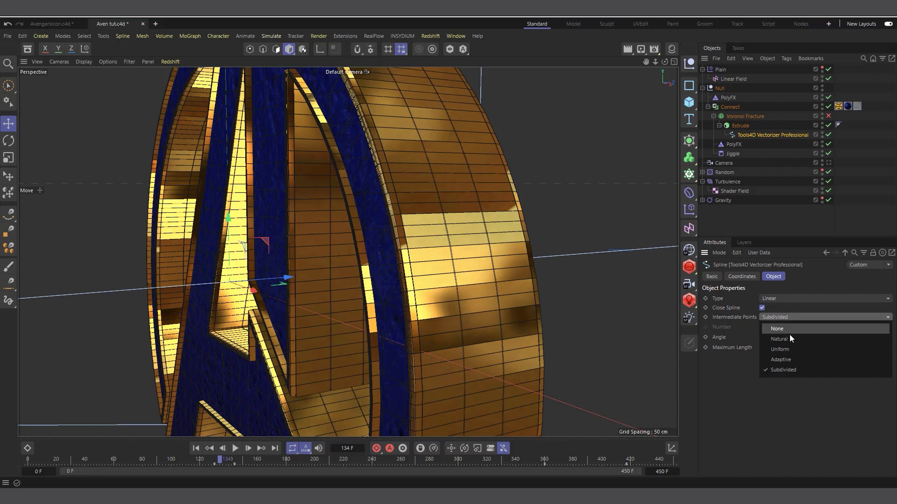
click(790, 337)
Set the logo spline's number of intermediate points to 2, inspect the denser mesh and return to the scene camera
click(792, 328)
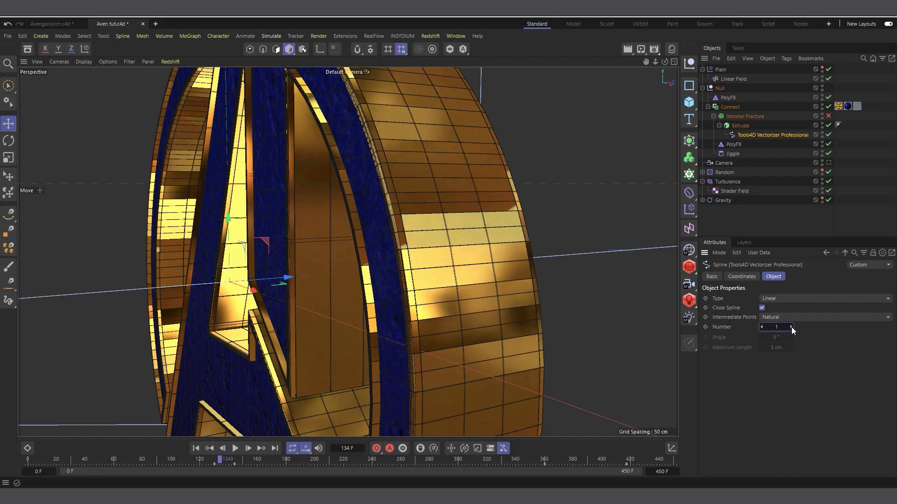
click(791, 327)
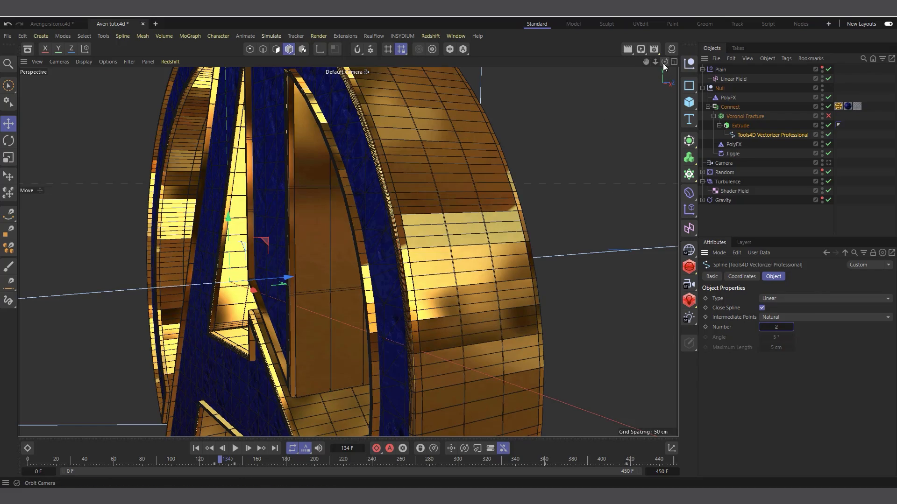
drag(664, 63, 430, 161)
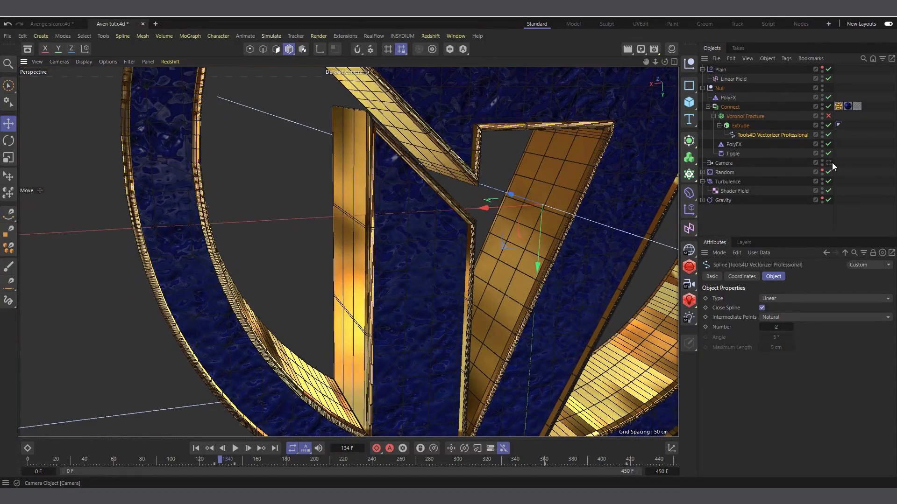
click(829, 164)
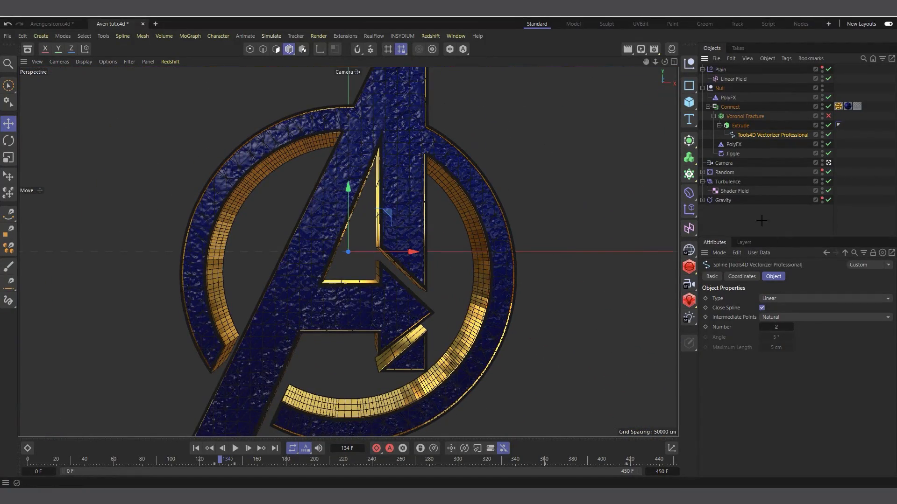
Reopen the preview in the Picture Viewer and play it from frame 281
click(528, 292)
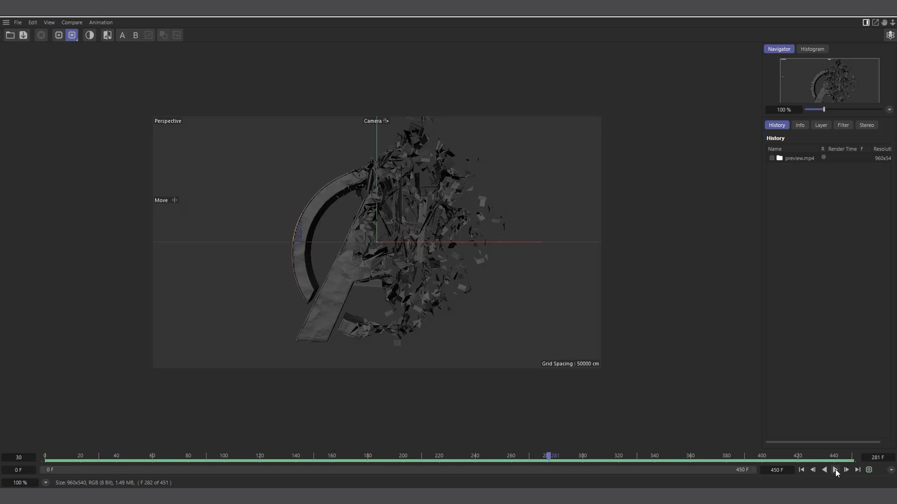
click(835, 469)
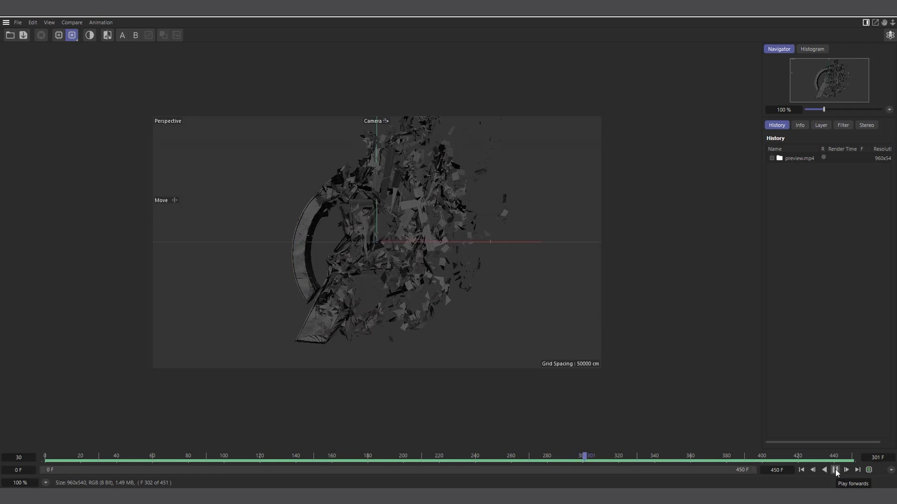